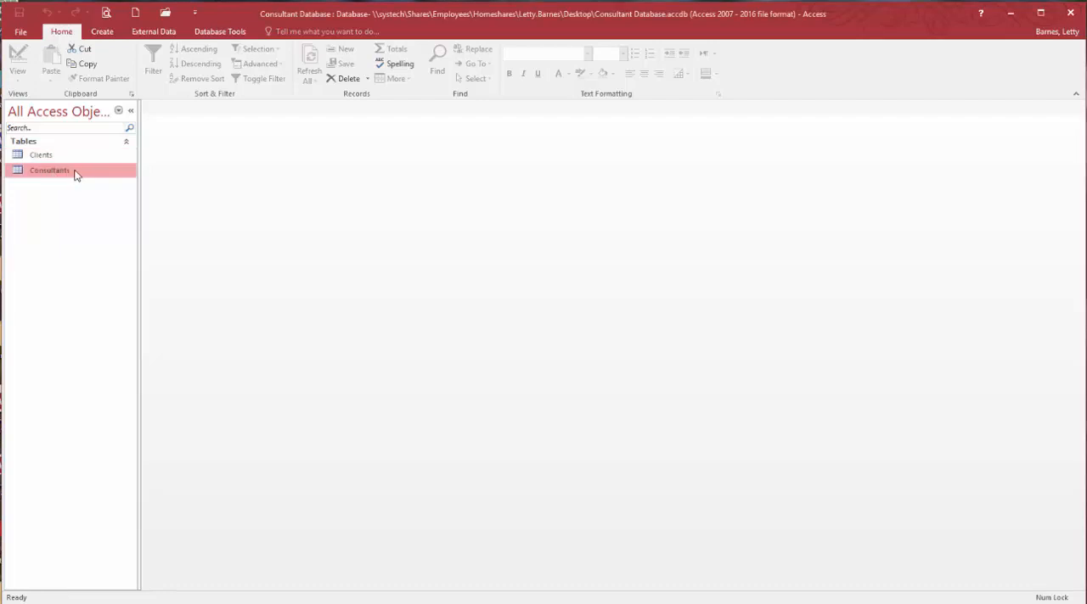
- Create a form from the Consultants table, then close it and save it as Consultants
click(104, 33)
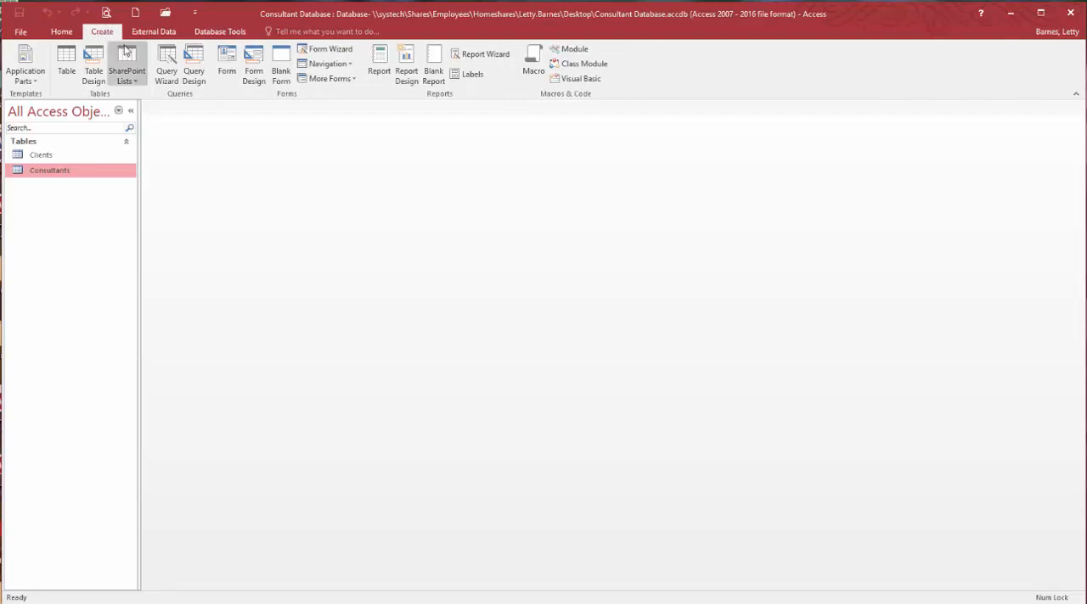
click(228, 61)
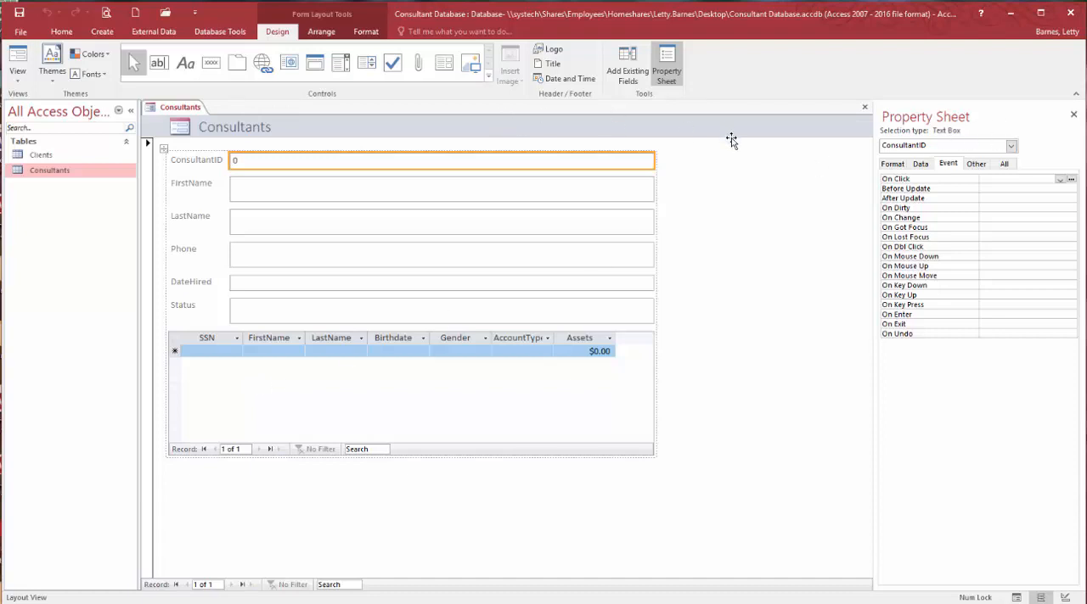
click(864, 107)
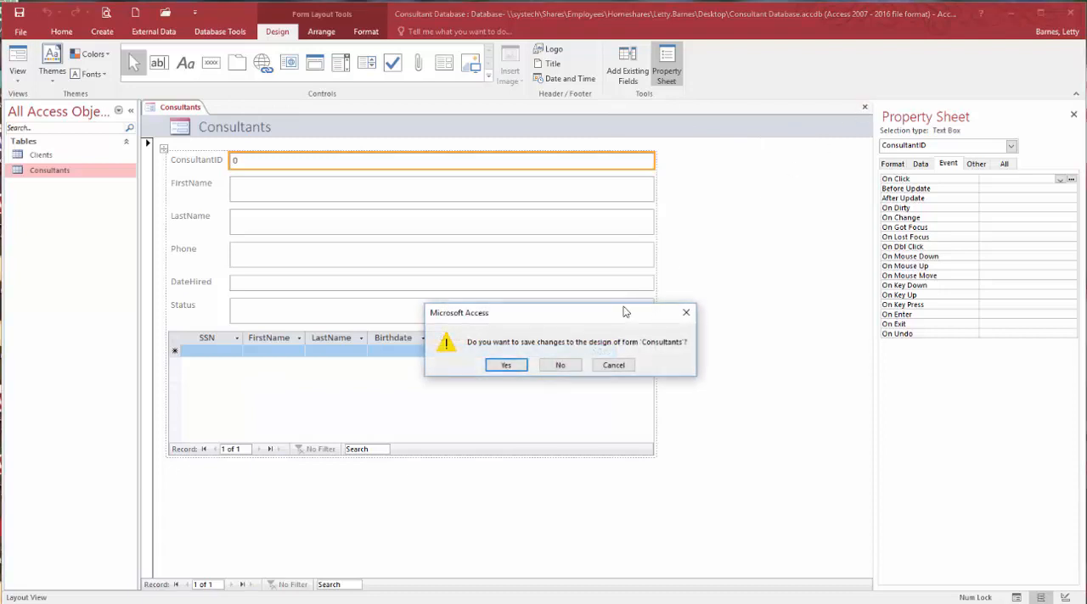
click(508, 365)
click(543, 239)
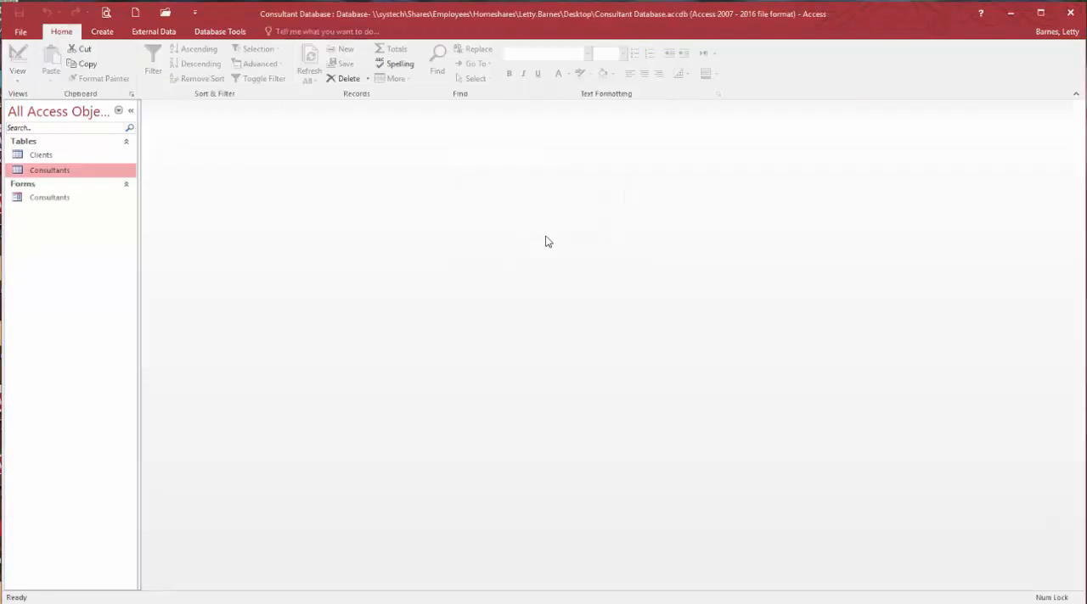
- Create a form based on the Clients table
click(73, 156)
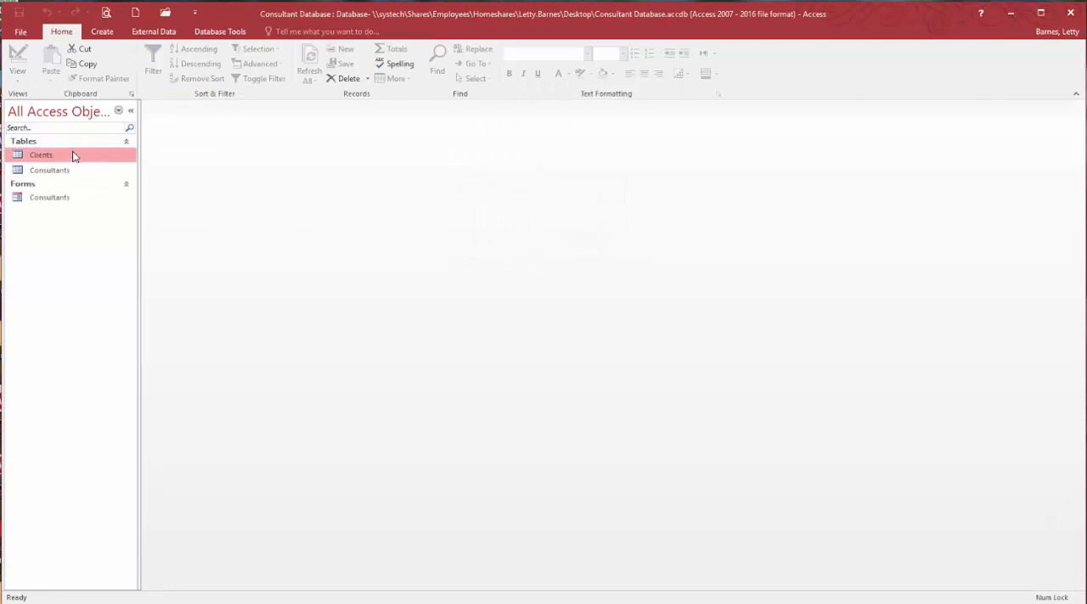
click(103, 32)
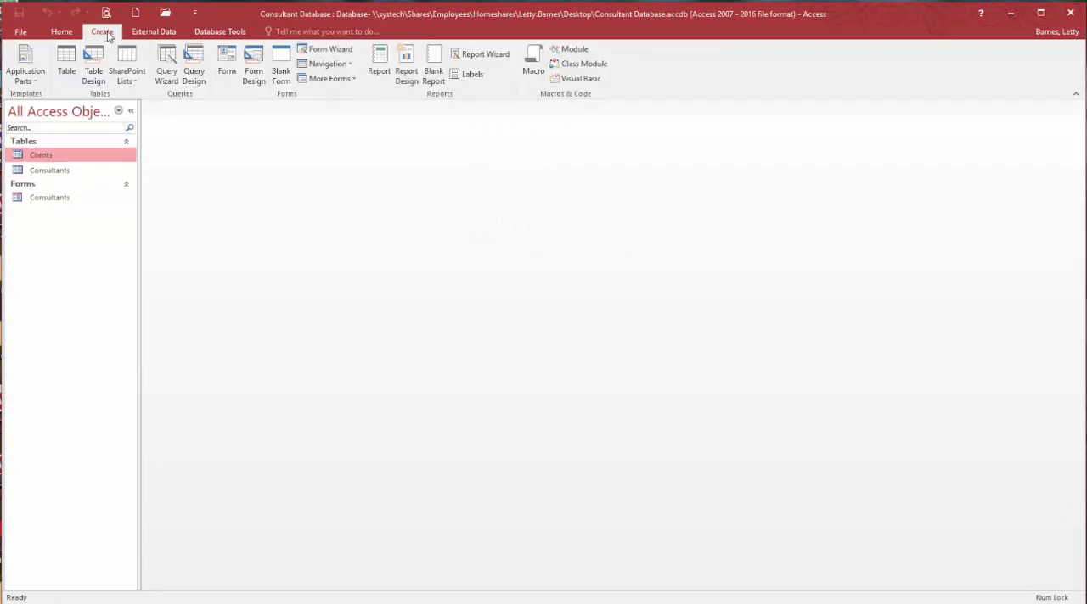
click(225, 56)
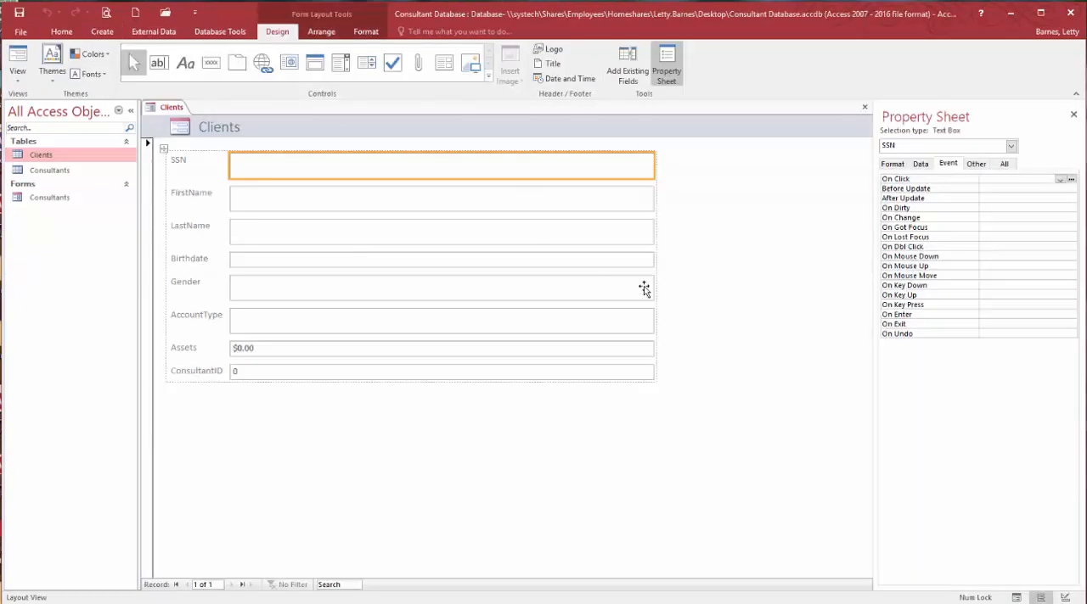
click(477, 439)
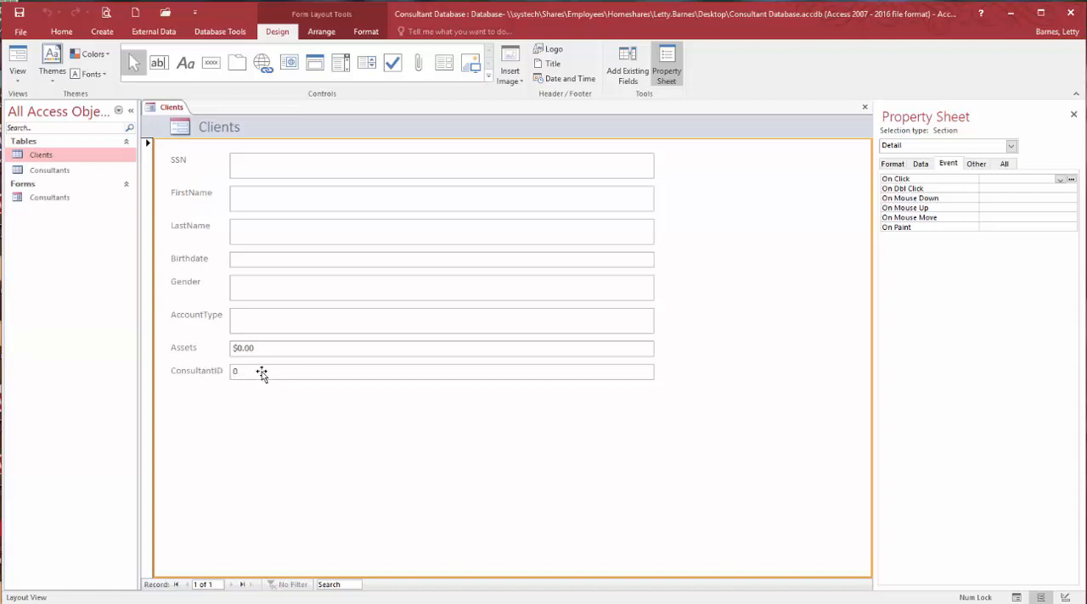
- Review the Consultants–Clients link in the Relationships diagram, shift the Consultants table slightly, and close the diagram with its layout saved
click(220, 31)
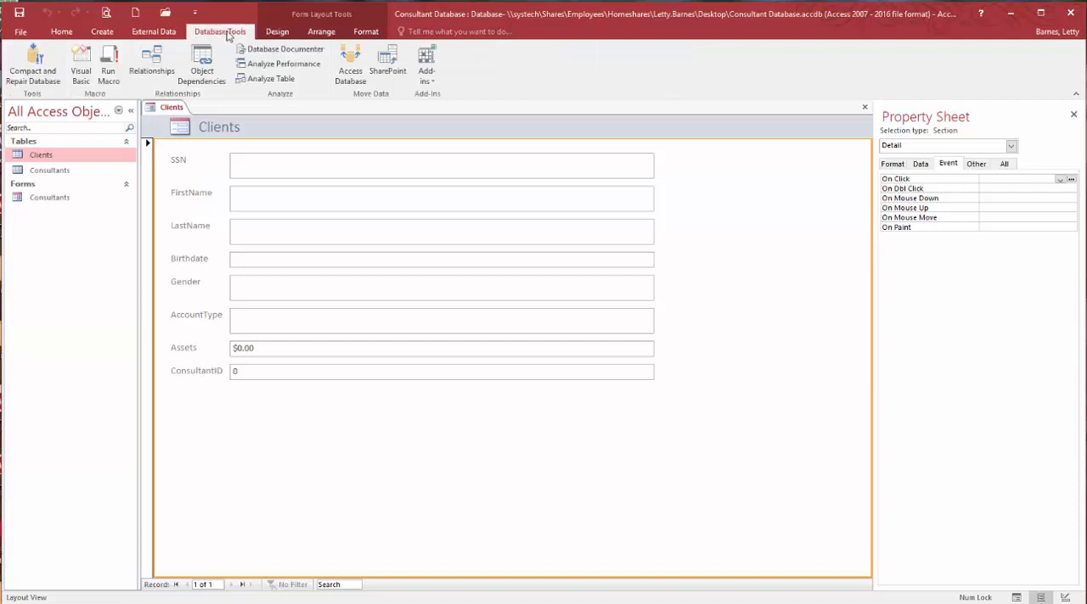
click(154, 61)
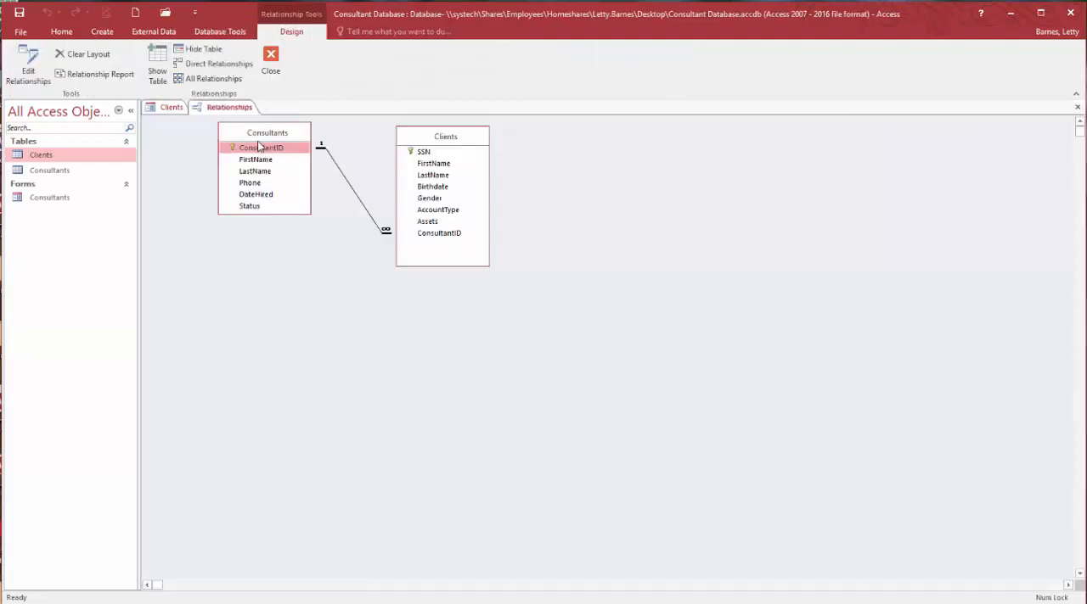
drag(278, 132, 262, 133)
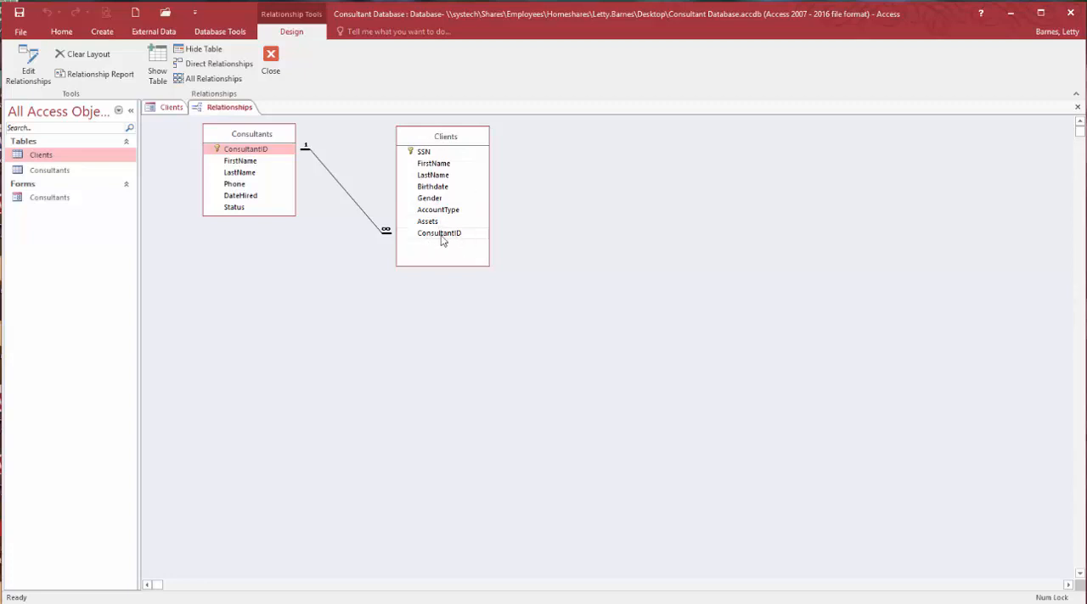
click(284, 62)
click(505, 365)
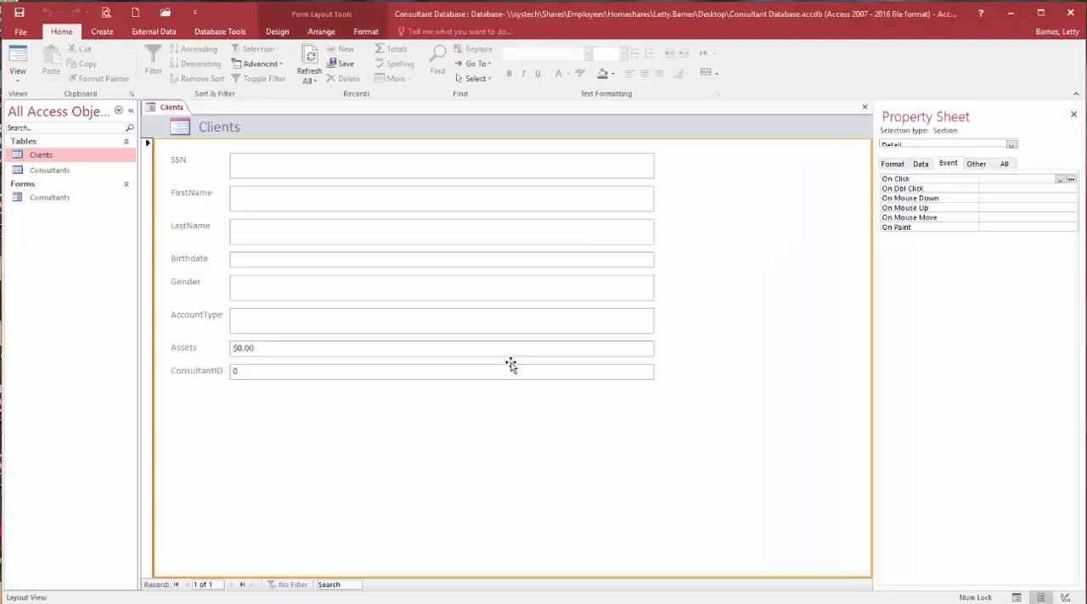
- Switch the Clients form to Design View and delete the ConsultantID text box from the Detail section
click(348, 374)
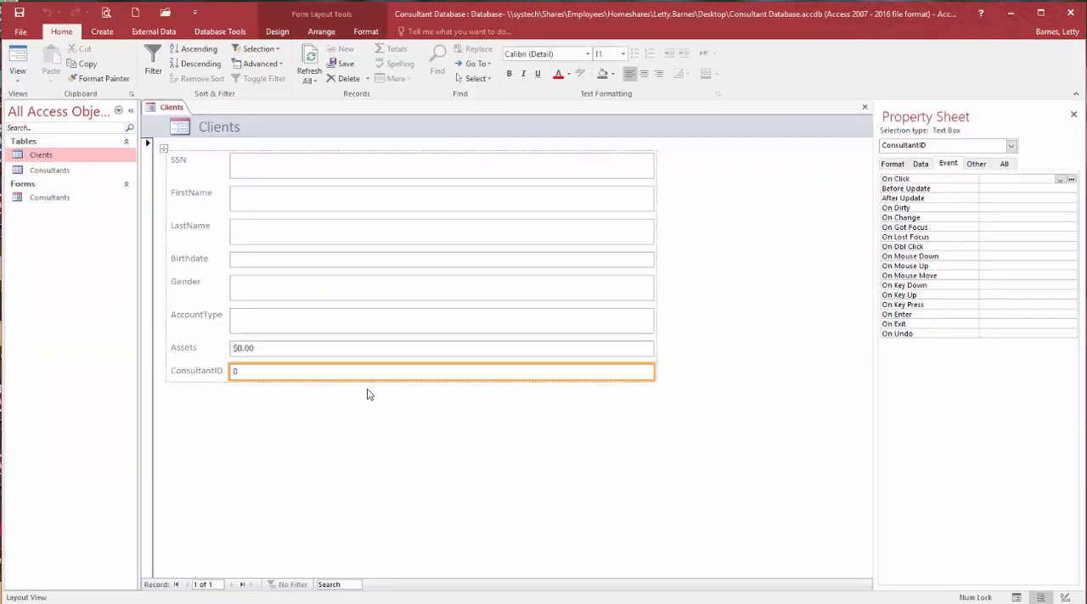
click(1061, 597)
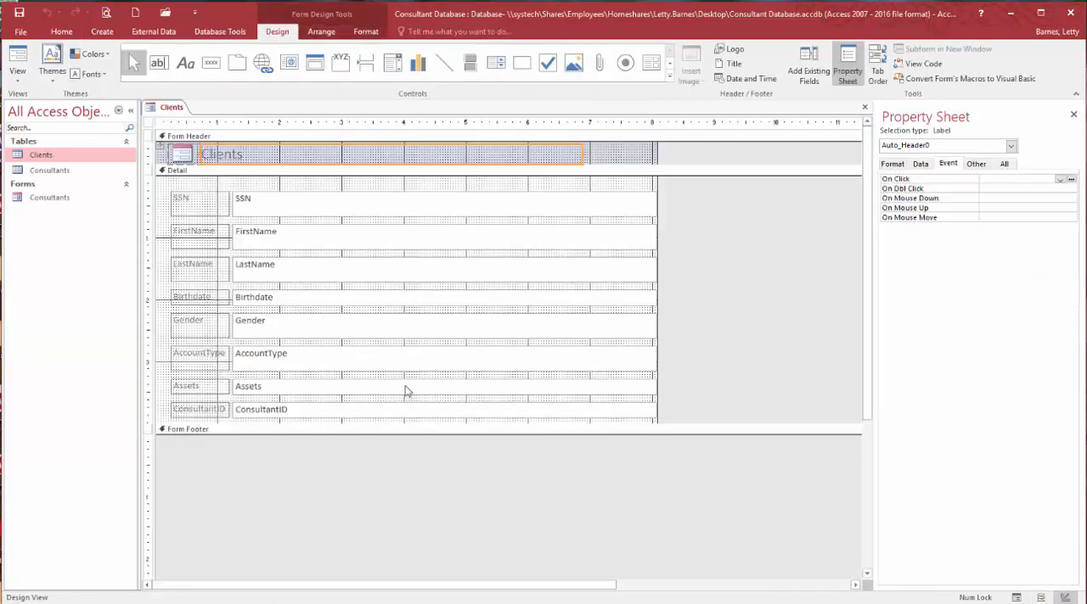
click(377, 408)
key(Delete)
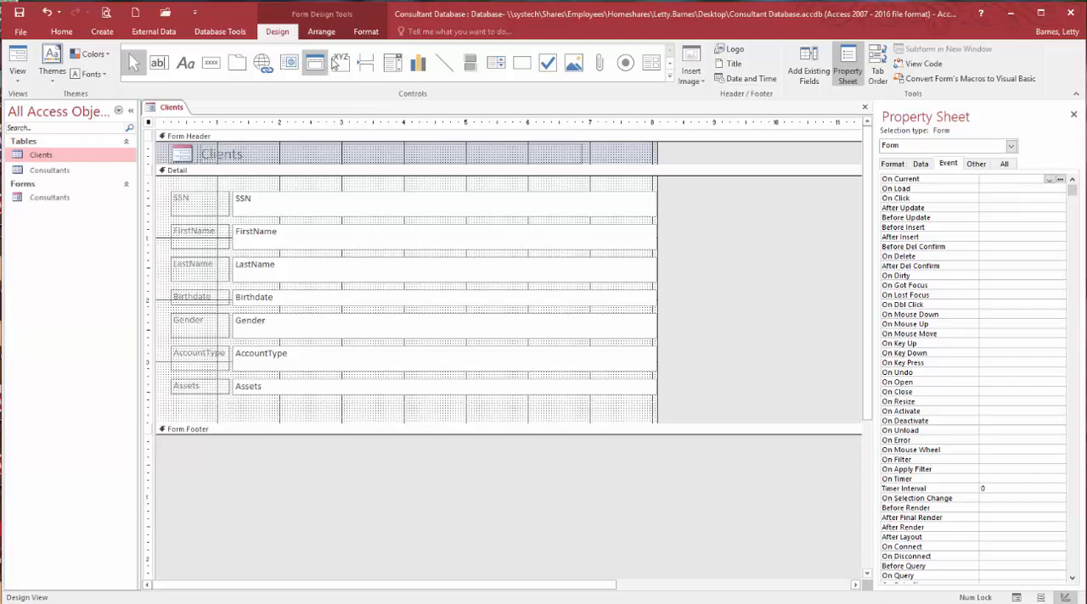
- Add a combo box below the Assets field that gets its values from the Consultants table
click(392, 62)
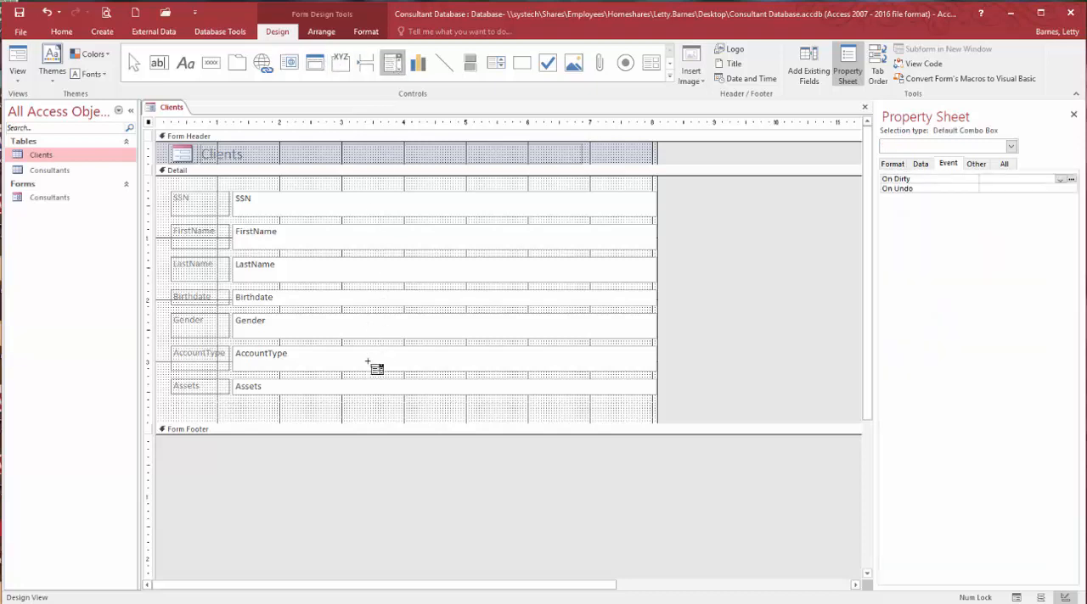
click(369, 402)
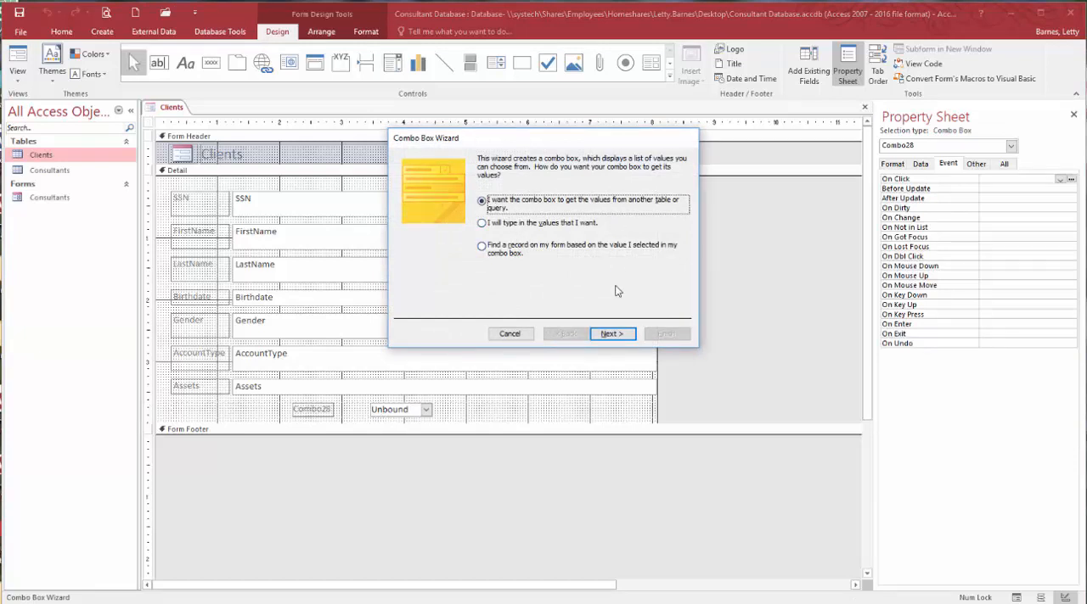
click(612, 334)
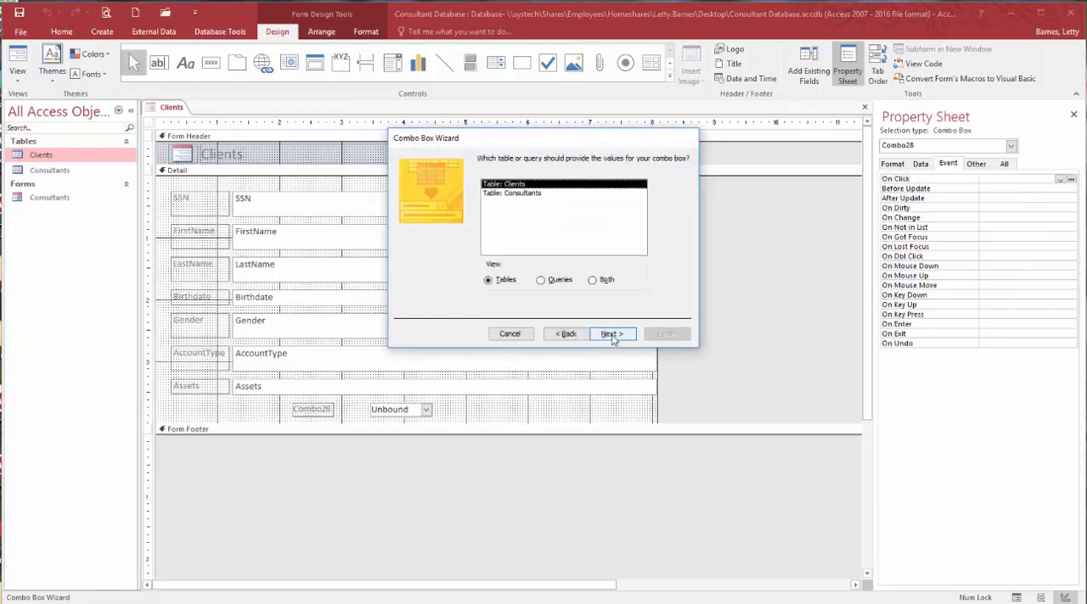
click(523, 194)
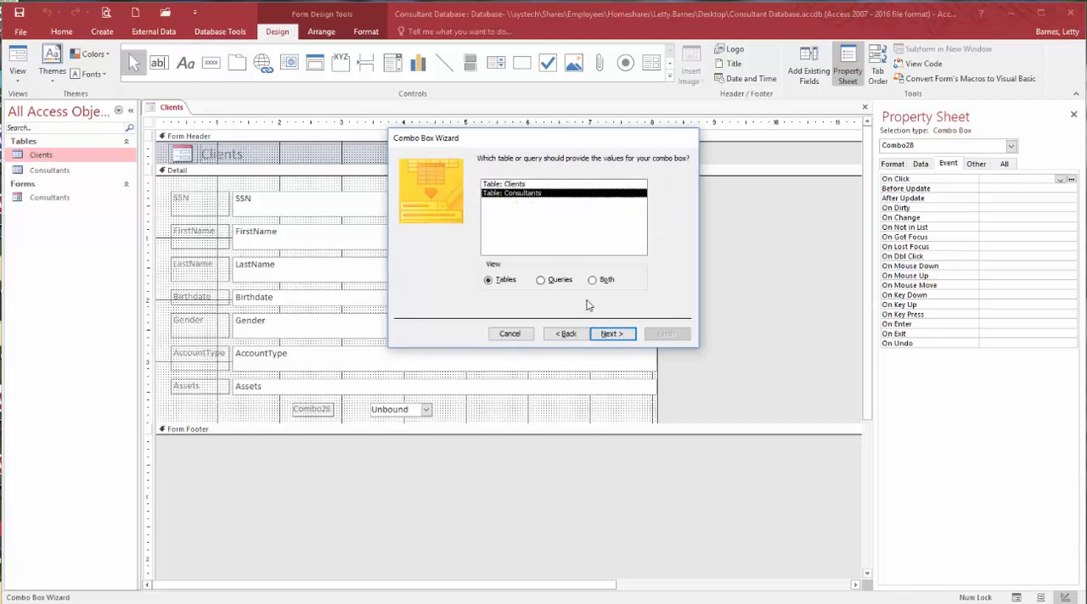
click(617, 338)
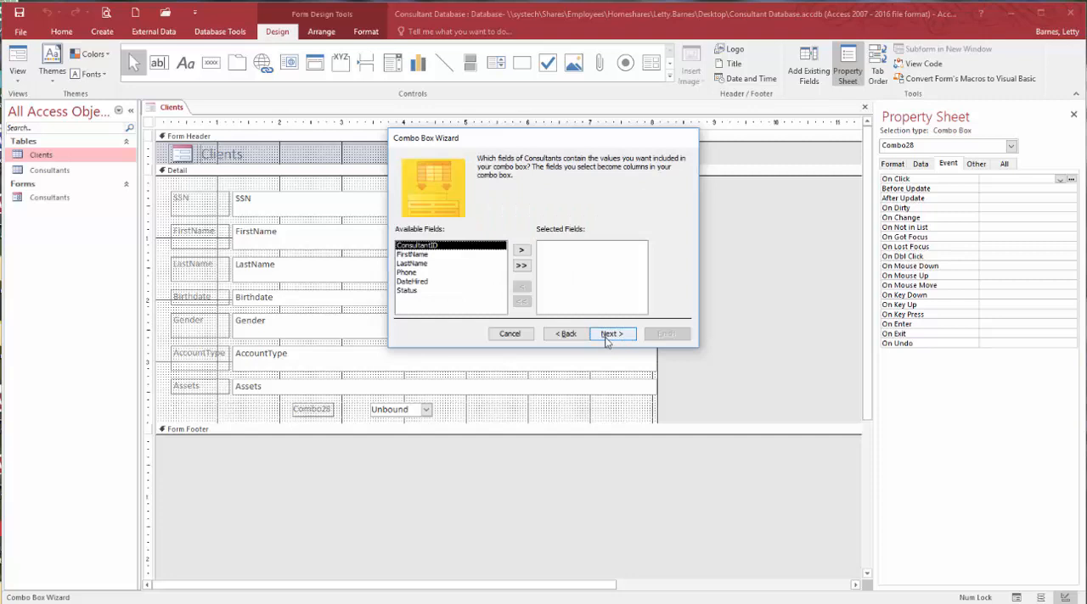
- Include the LastName and FirstName fields in the combo box and sort its items by LastName in ascending order
double_click(410, 264)
double_click(413, 255)
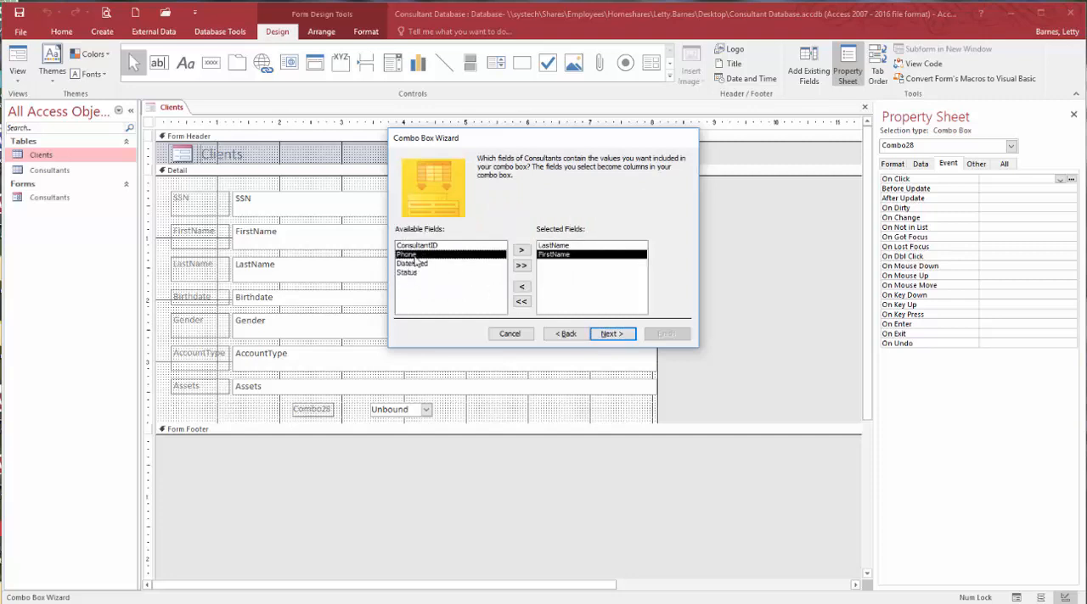
click(627, 336)
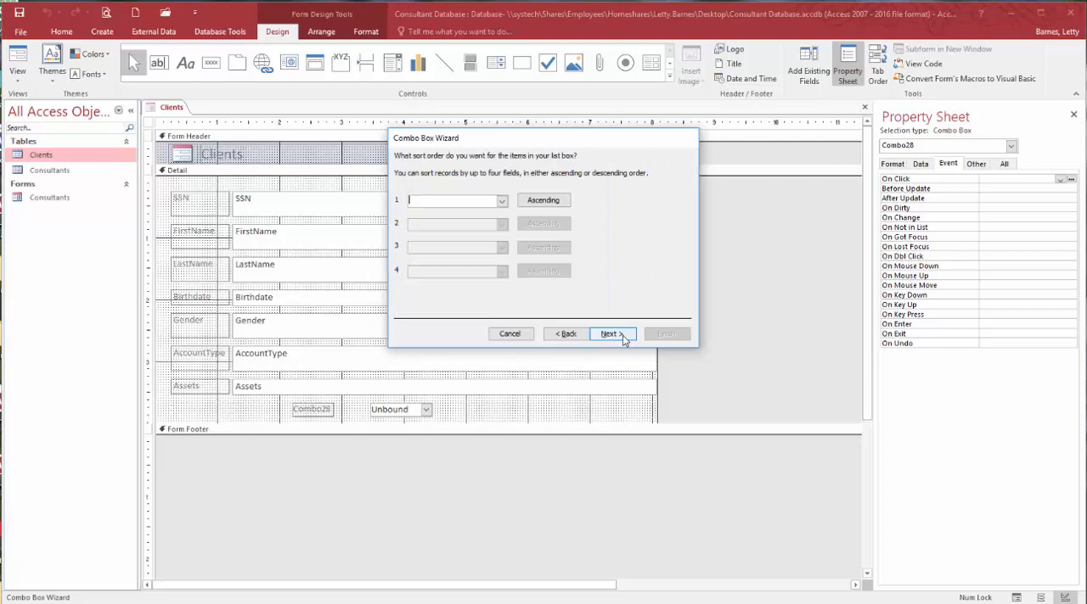
click(502, 202)
click(448, 230)
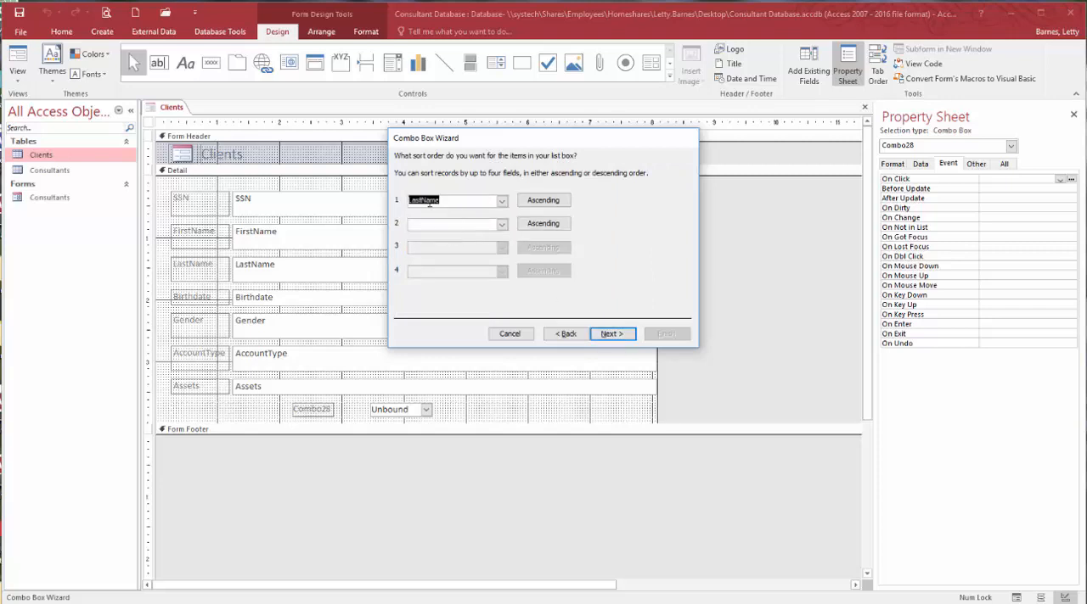
click(610, 335)
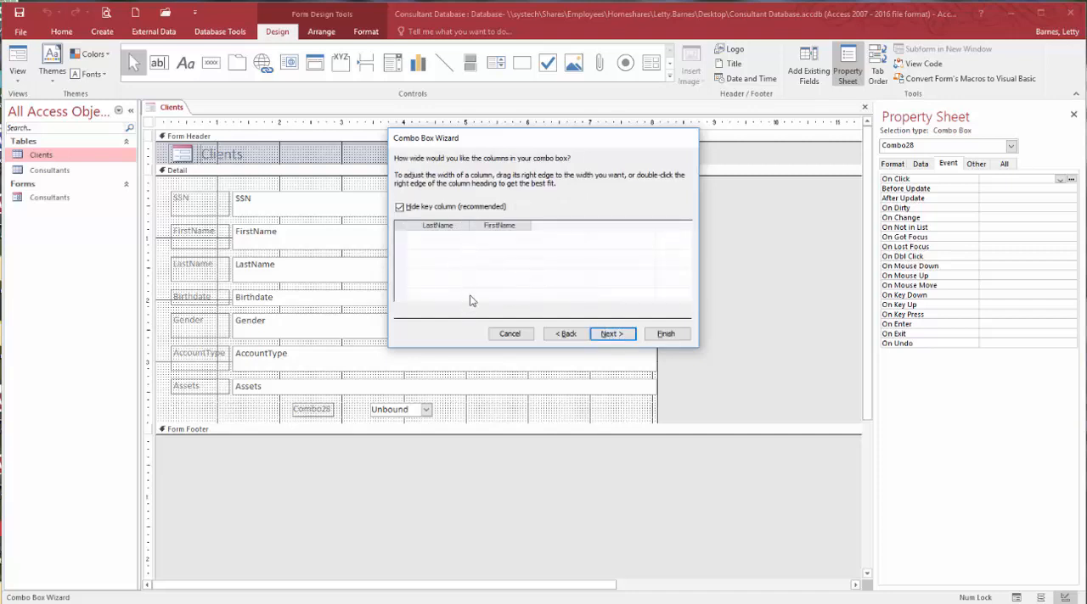
- Keep the key column hidden, store the combo box value in ConsultantID, and finish the wizard with the label Consultant
click(605, 335)
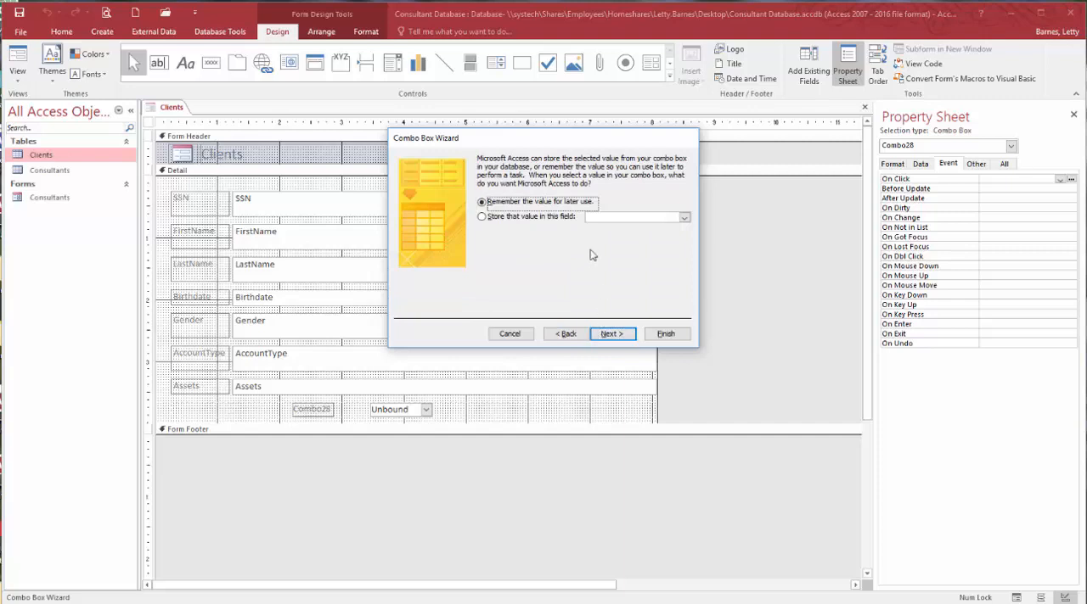
click(684, 218)
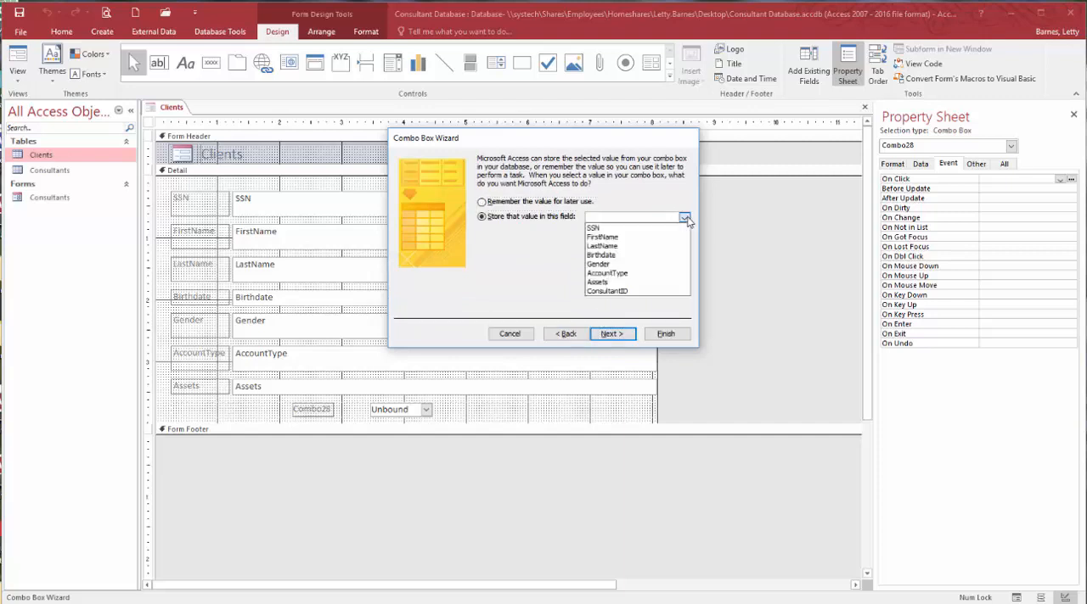
click(651, 291)
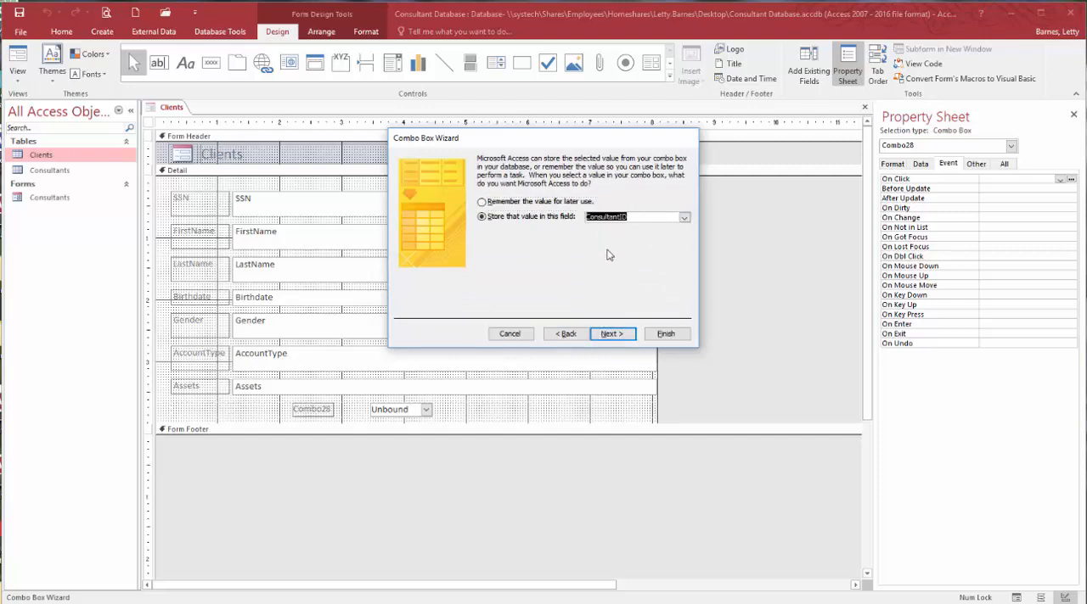
click(625, 335)
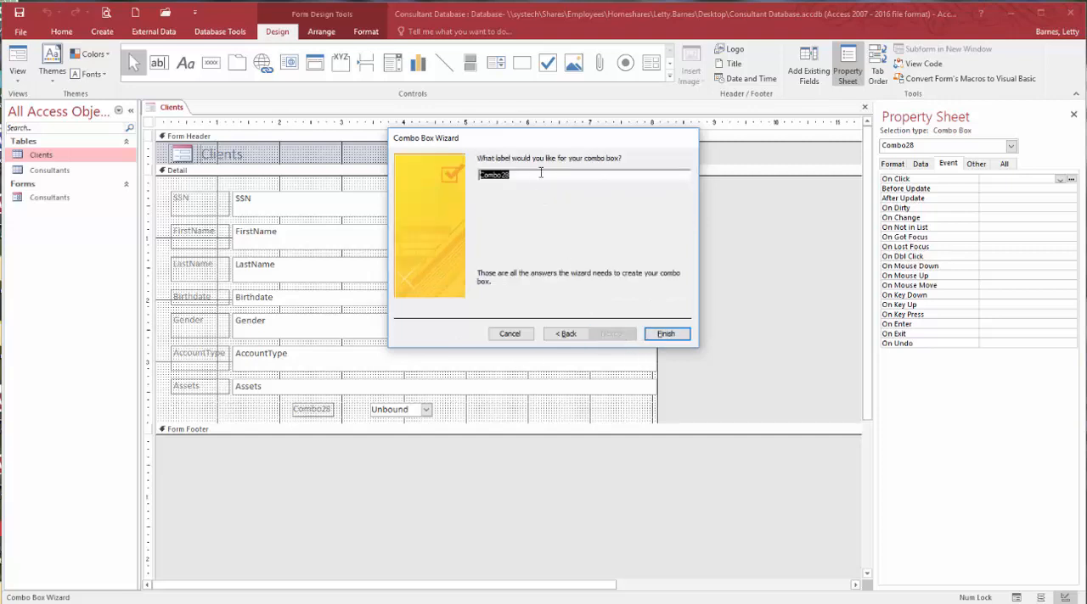
text(Consultant)
key(Return)
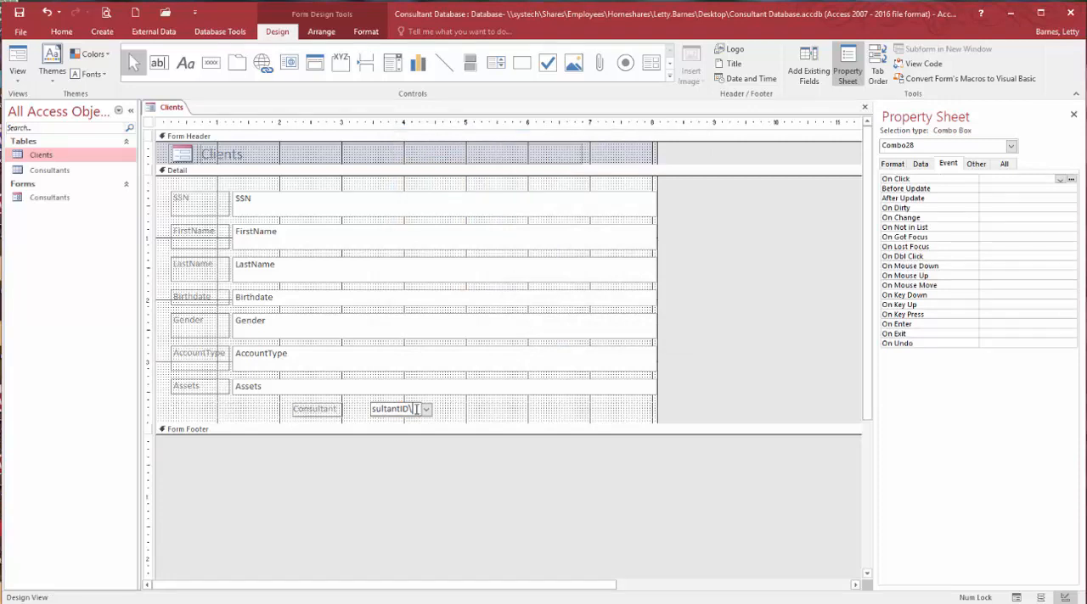
- Select all controls in the Detail section and arrange them in a stacked layout
click(504, 407)
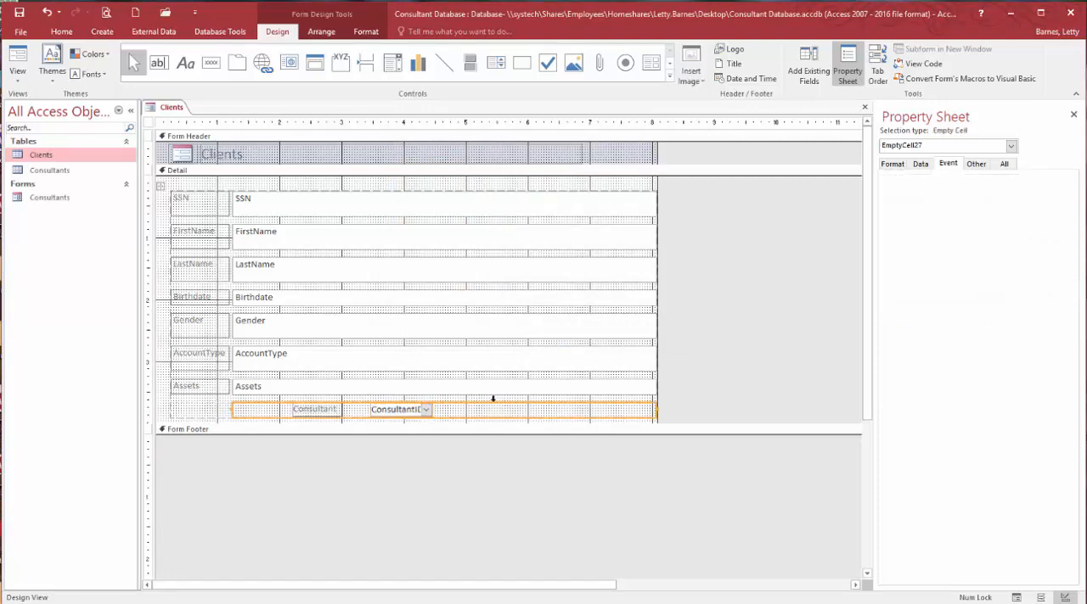
drag(392, 411, 367, 410)
drag(198, 179, 451, 423)
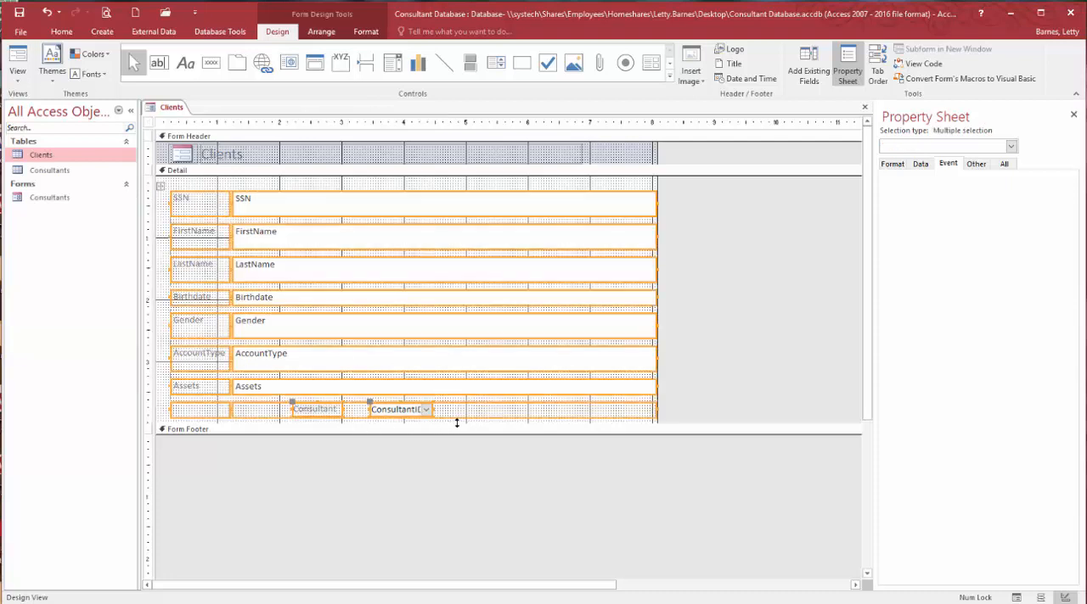
click(321, 31)
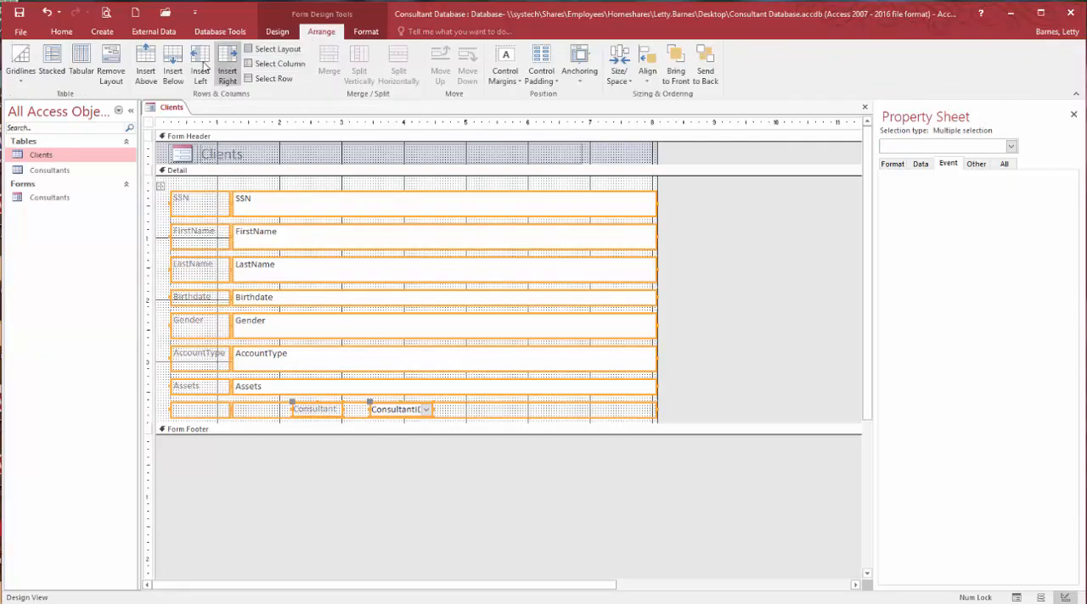
click(51, 63)
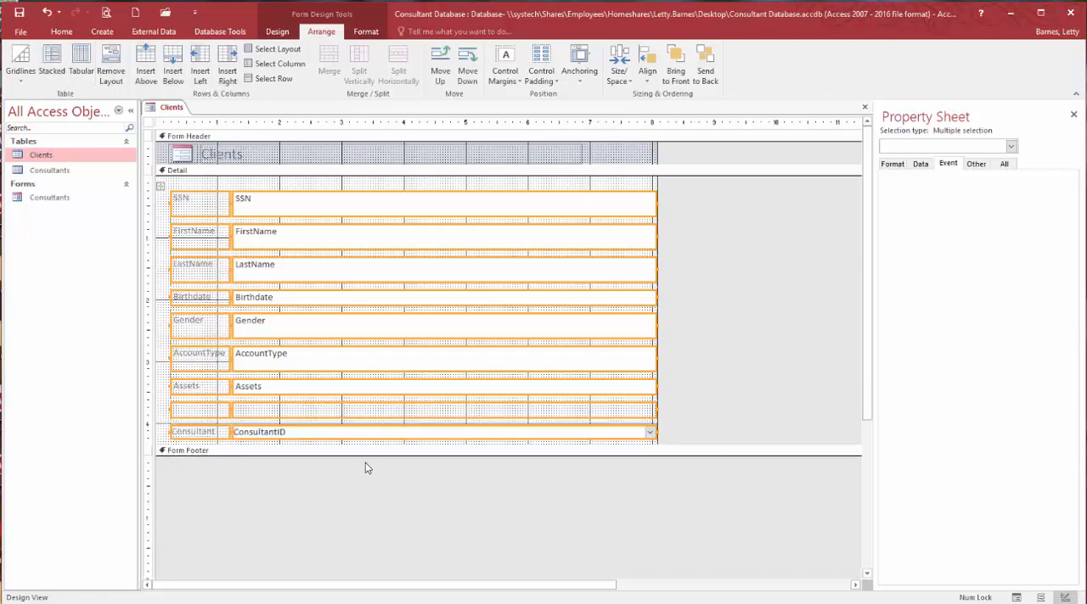
- Delete the empty layout row between the Assets and Consultant fields
click(674, 402)
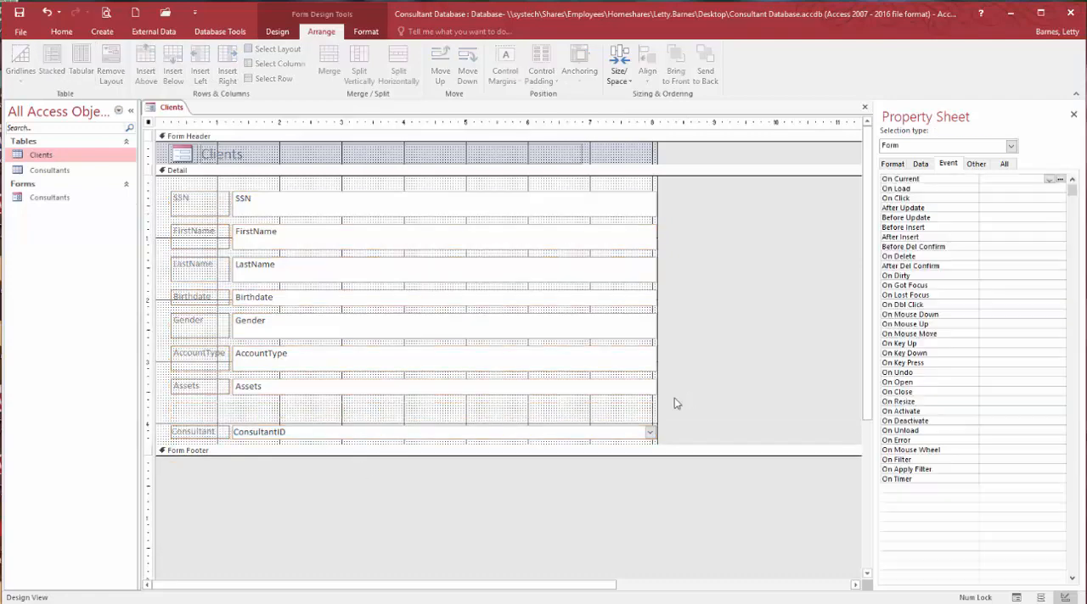
click(606, 413)
key(Delete)
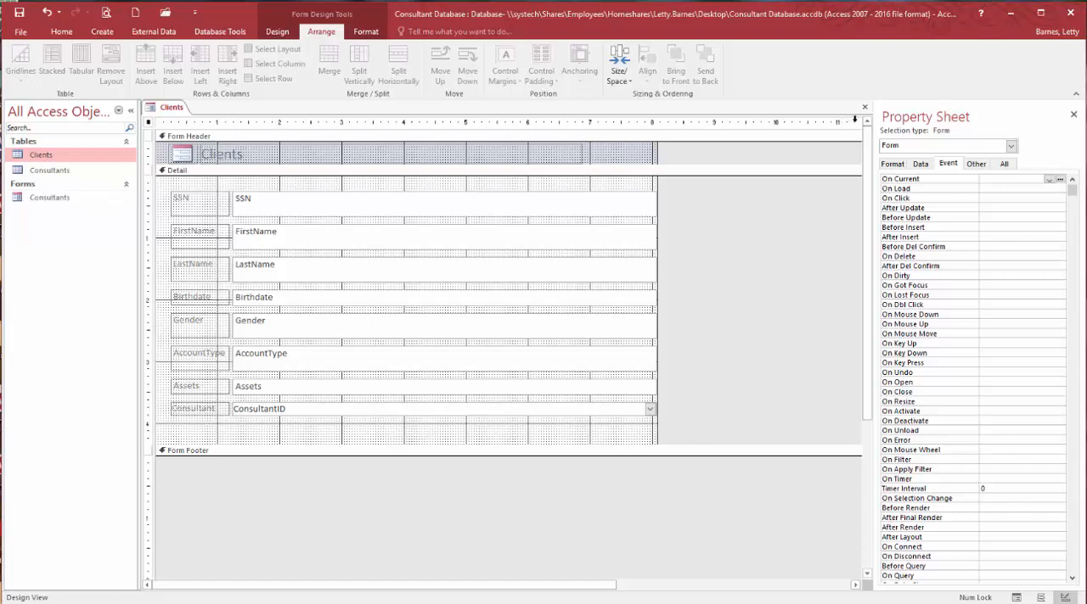
- Close the new form, saving its design changes under the form name Clients
click(864, 107)
click(511, 362)
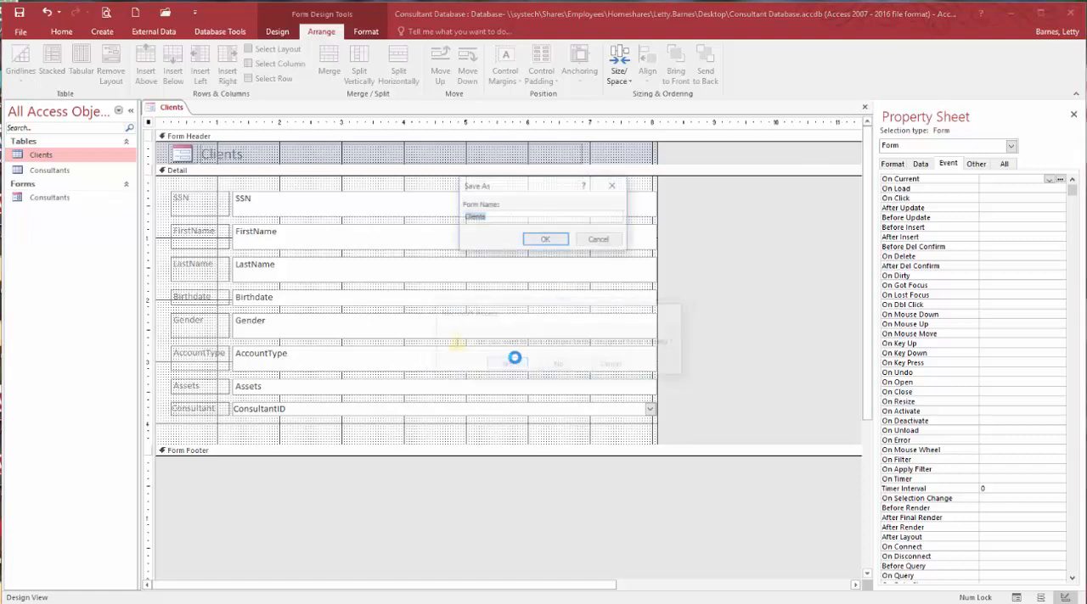
text(C)
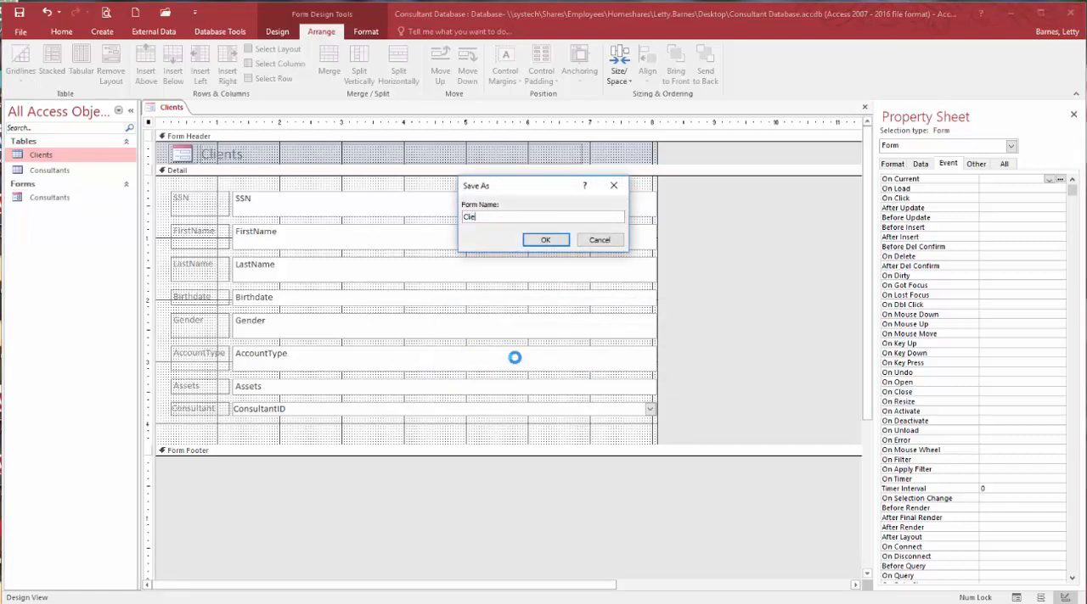
key(Return)
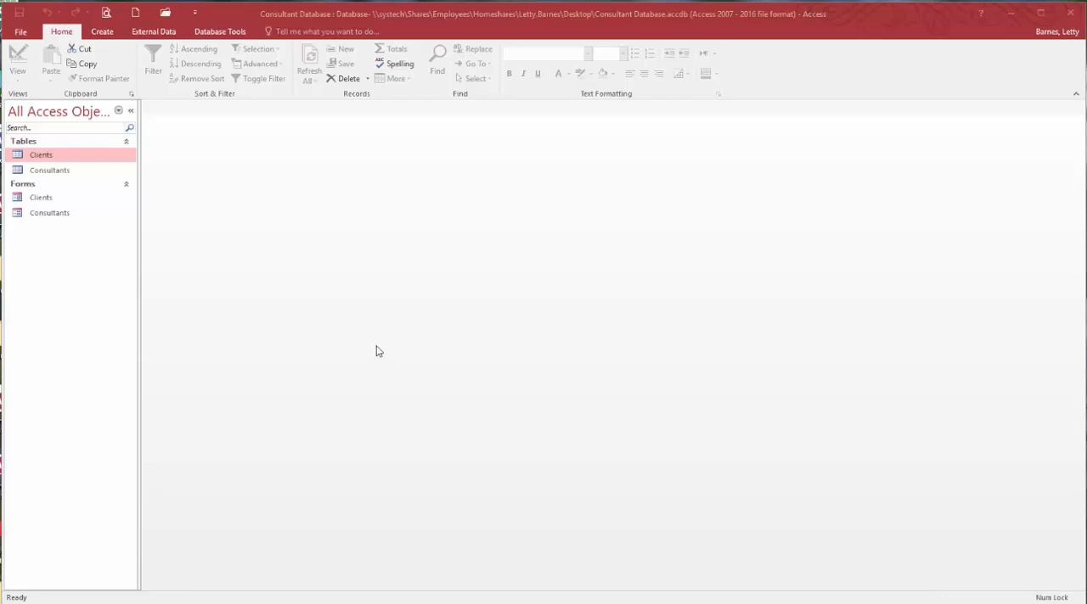
- Open the Consultants table and the Consultants form to compare how they present the records, and close them
click(50, 201)
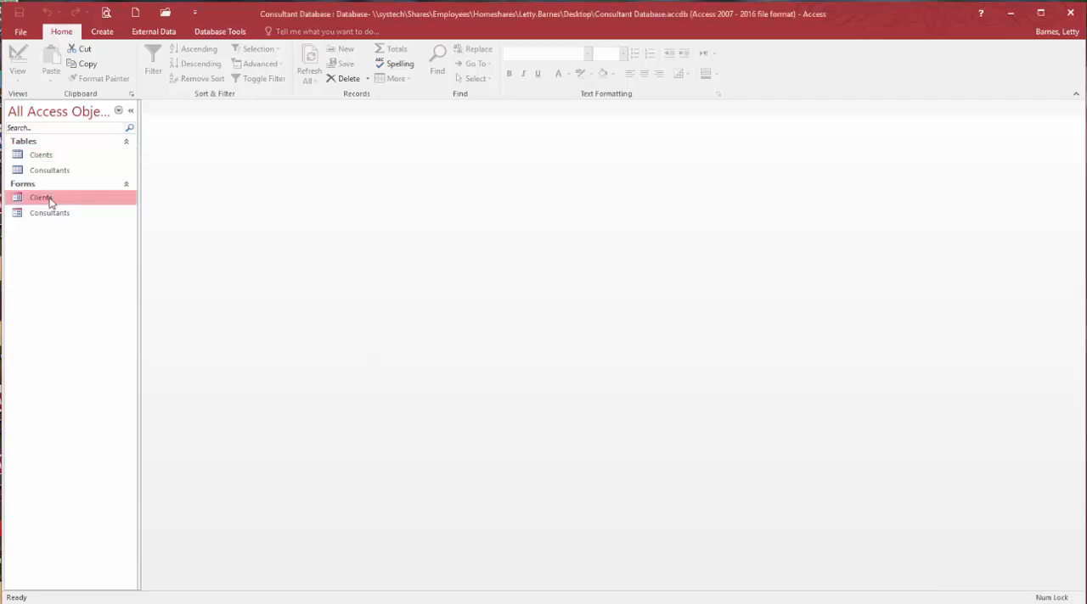
click(50, 214)
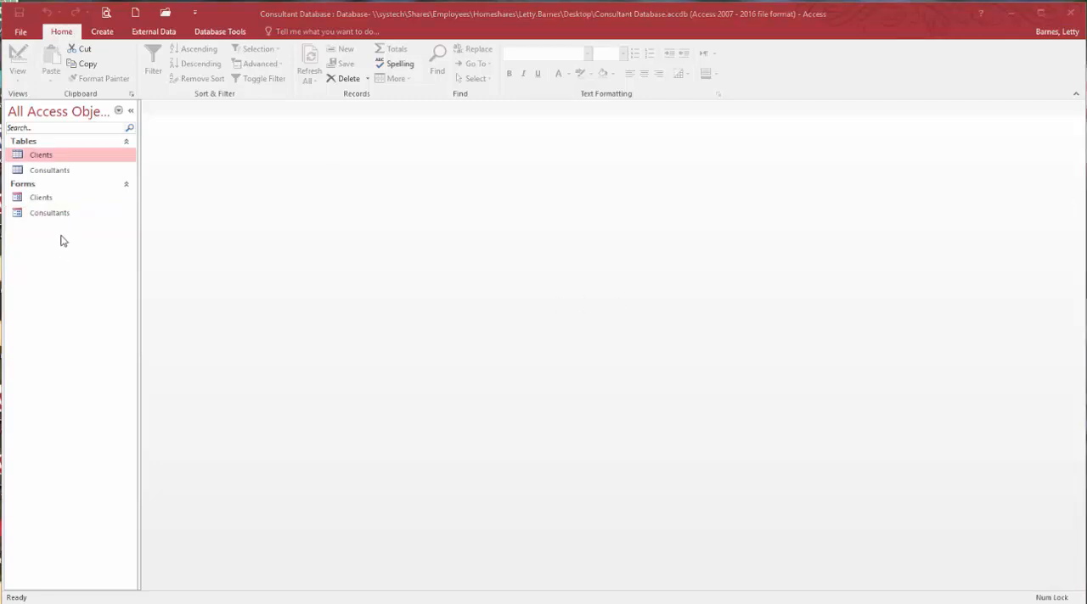
double_click(54, 172)
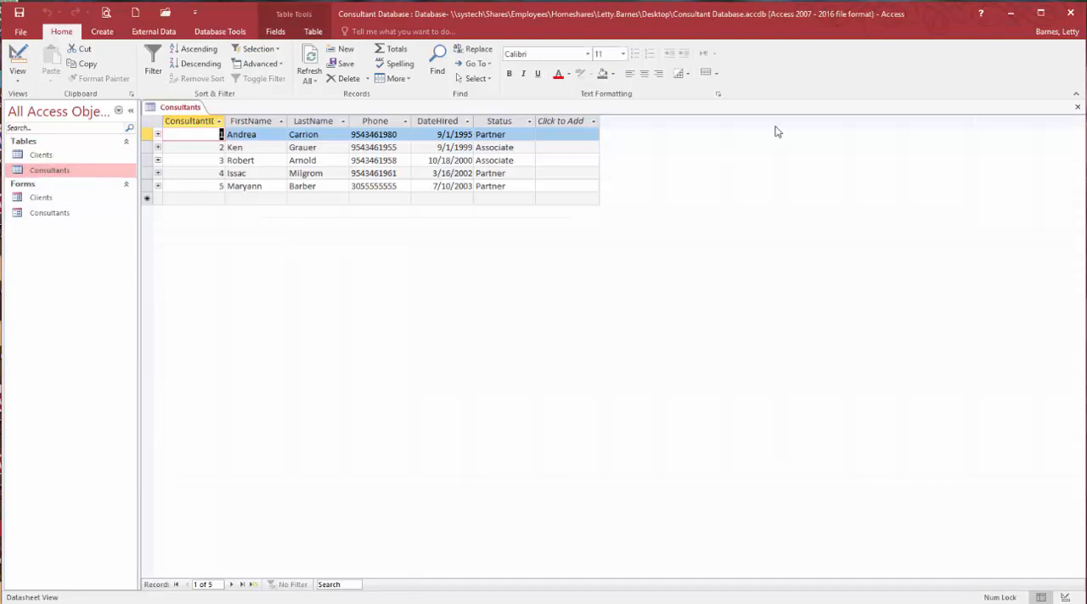
double_click(43, 213)
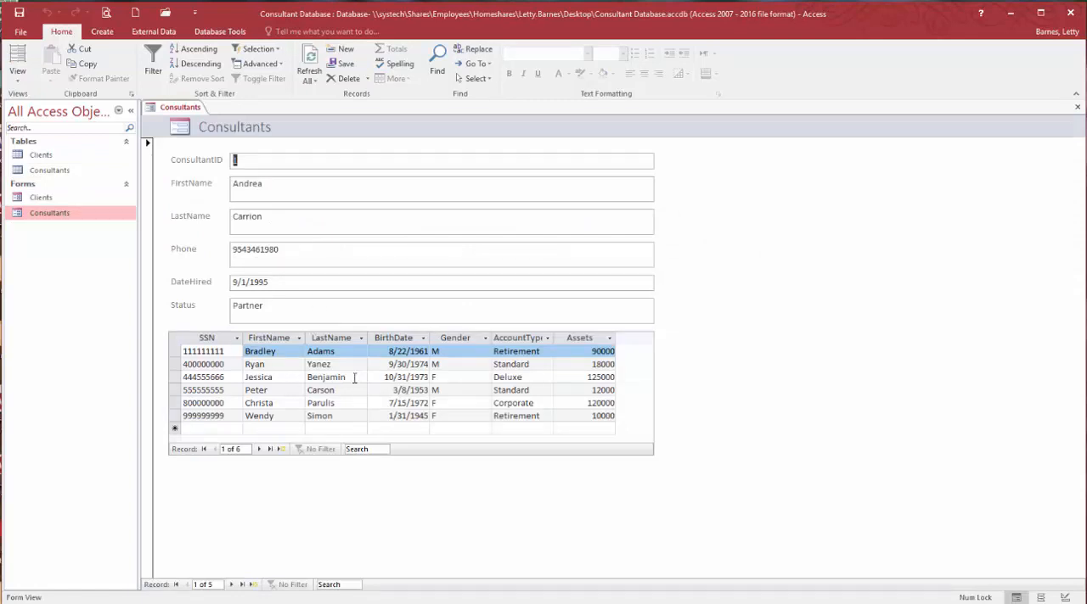
click(1076, 108)
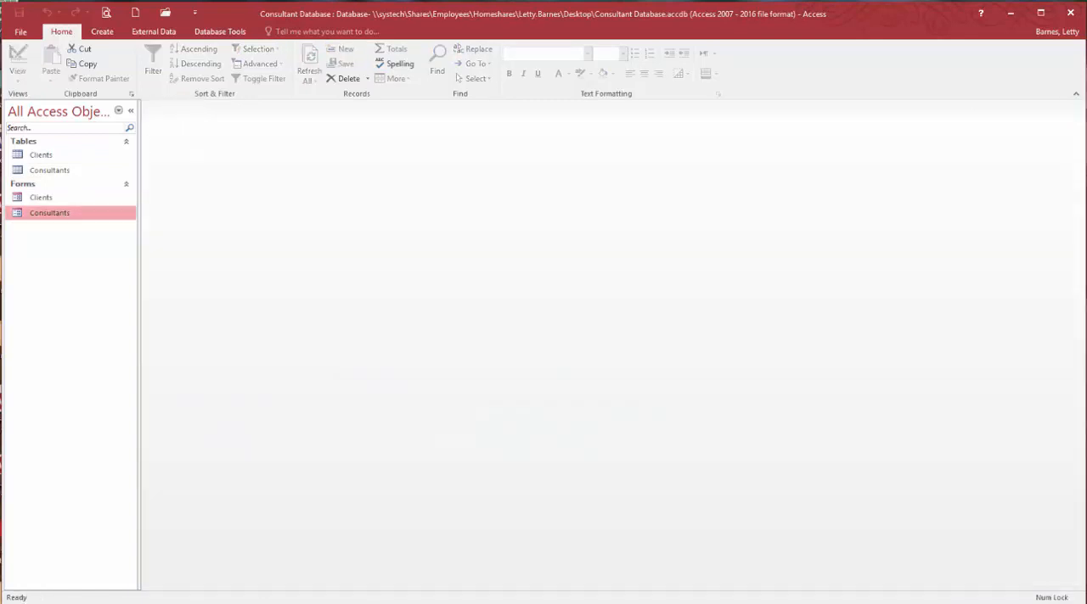
- Open the Clients form and examine the names offered in the Consultant combo box without changing the selection
click(44, 200)
double_click(44, 199)
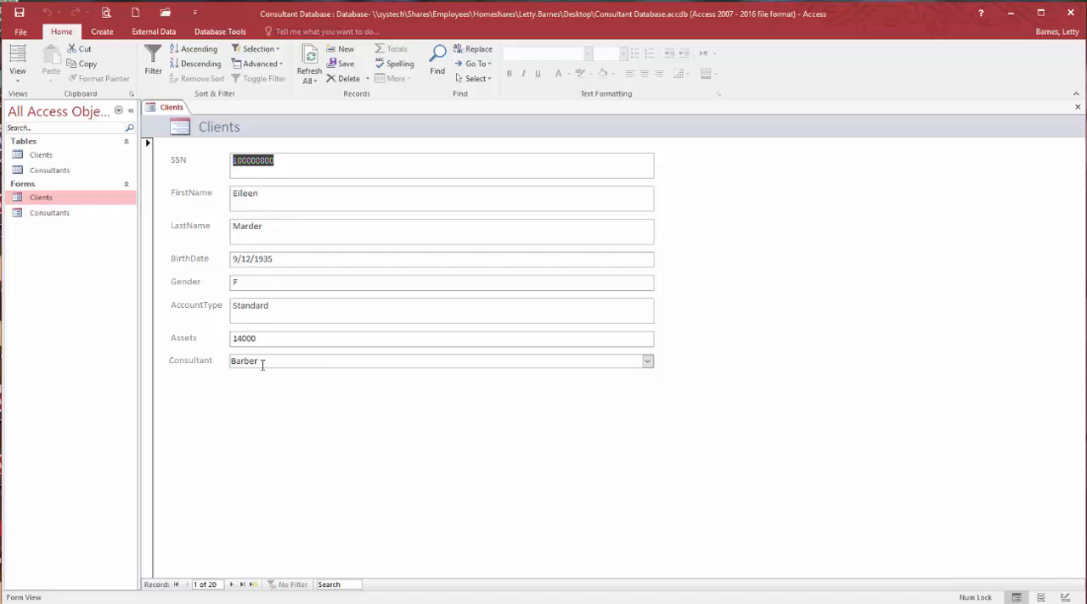
click(647, 362)
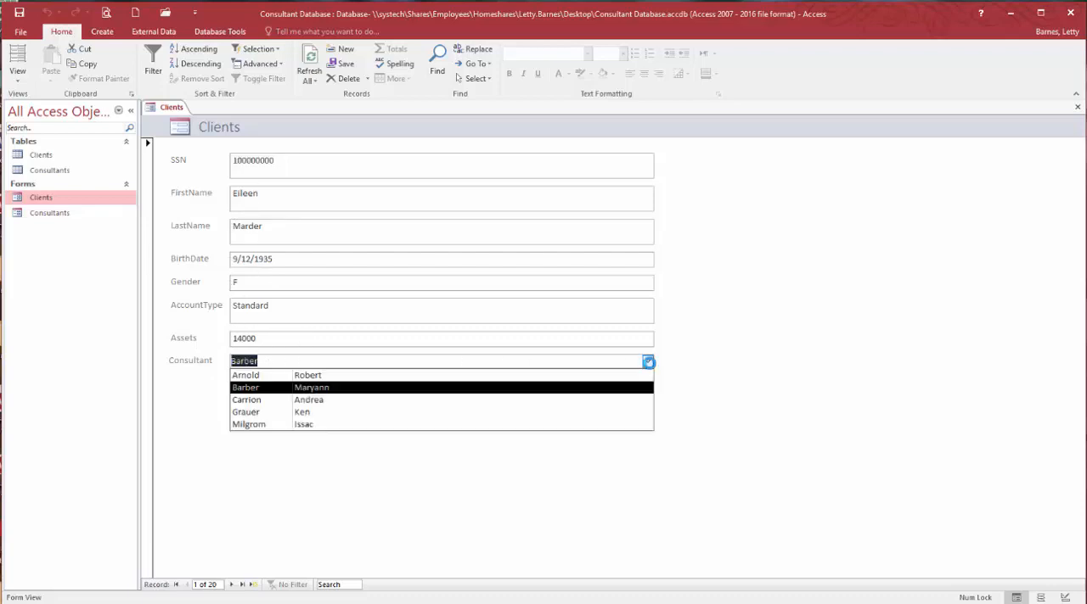
click(647, 363)
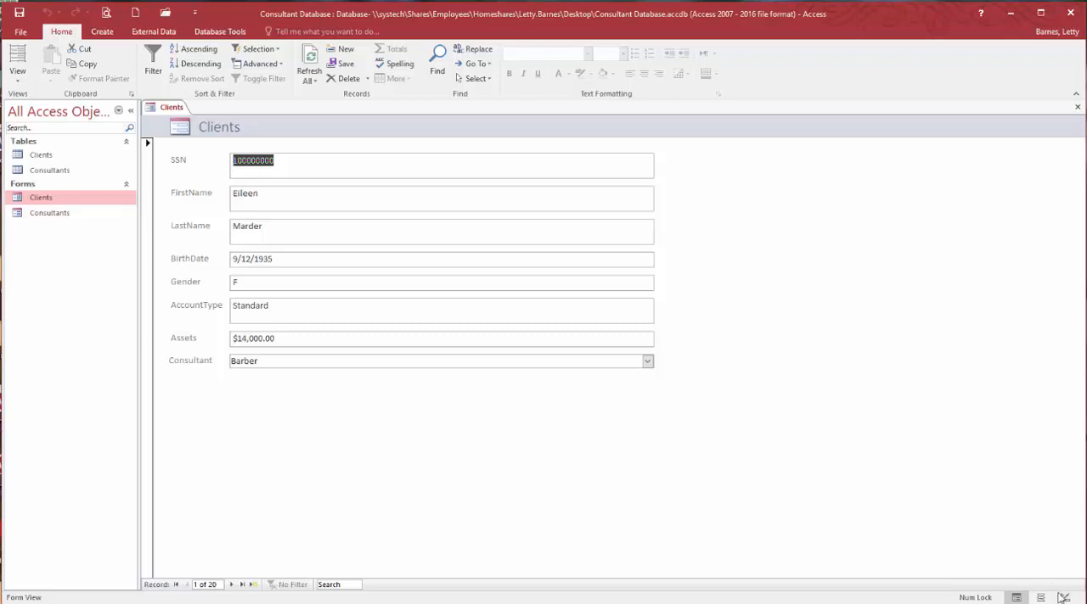
- Show the Clients form in Design view and shorten the header's title label to end at about the 2-inch mark
click(1063, 597)
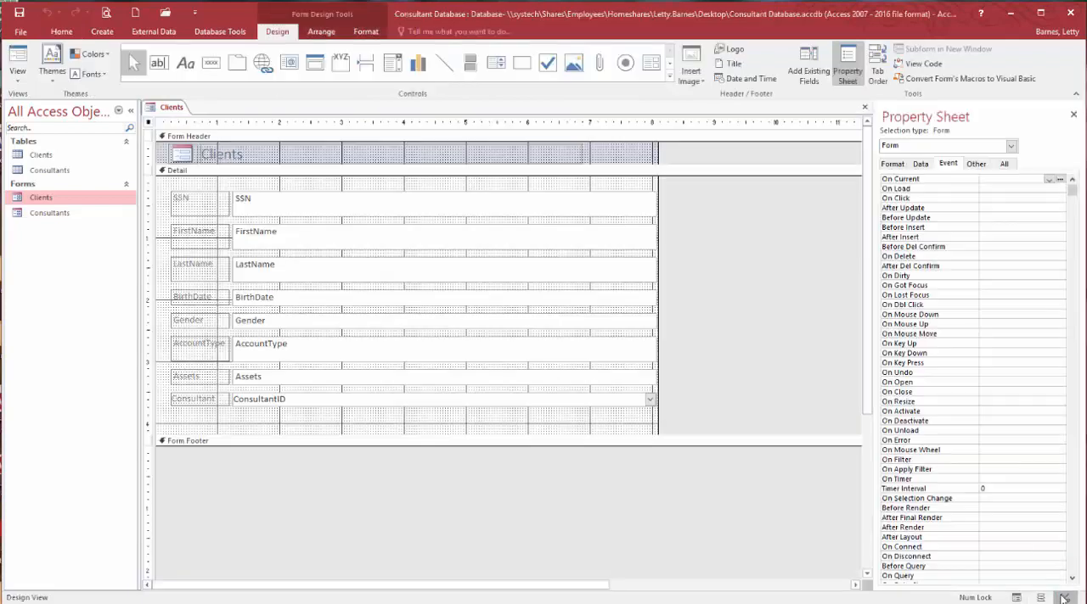
click(560, 163)
drag(584, 150, 283, 151)
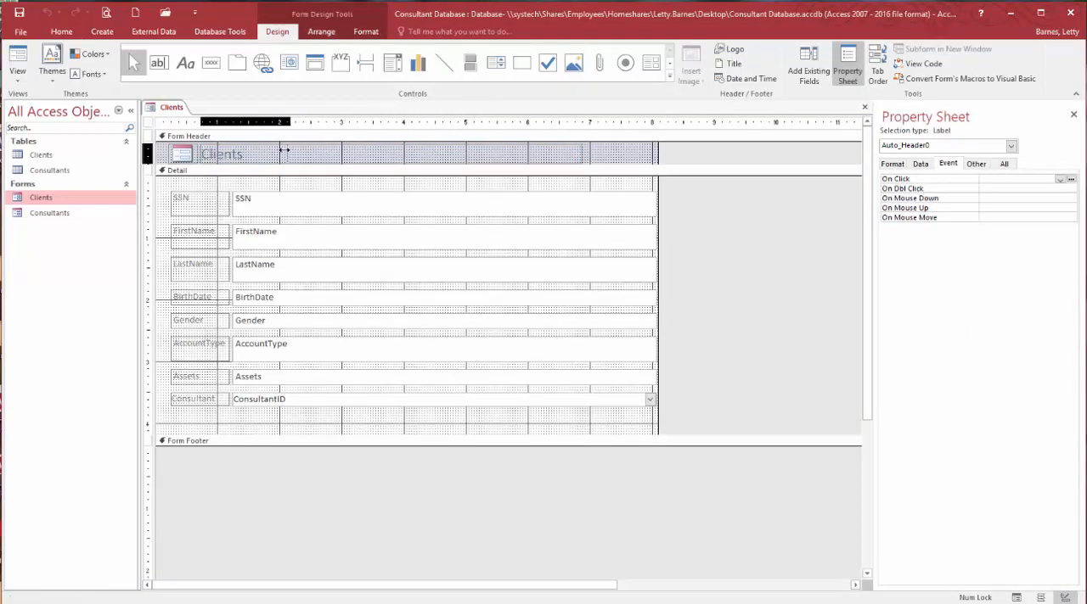
- Add a command button near the form header's right end with the Form Operations action Close Form and the text Close Form
click(211, 61)
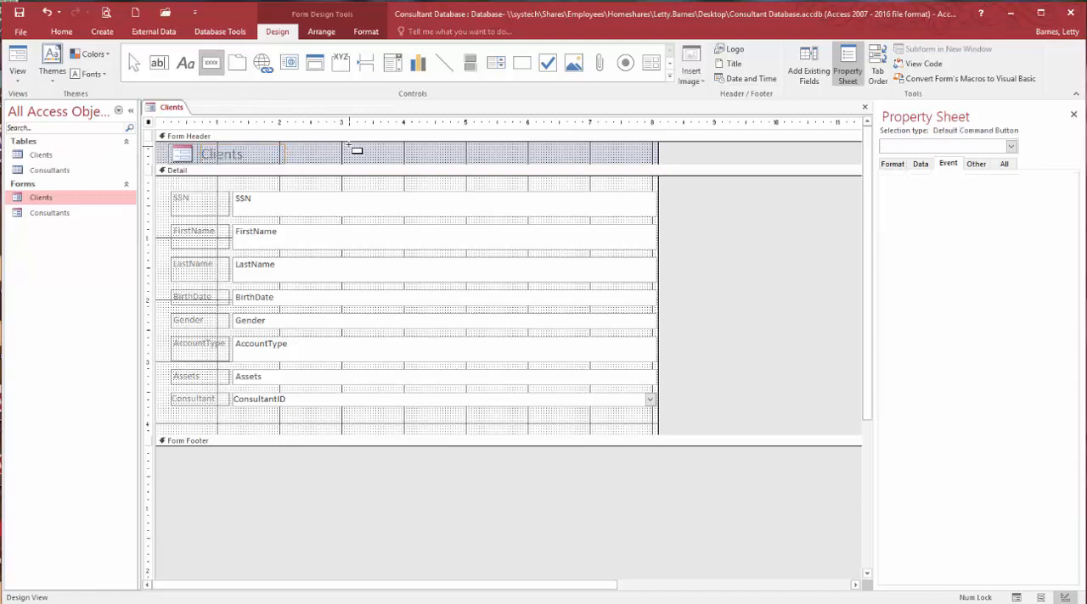
click(348, 146)
click(531, 246)
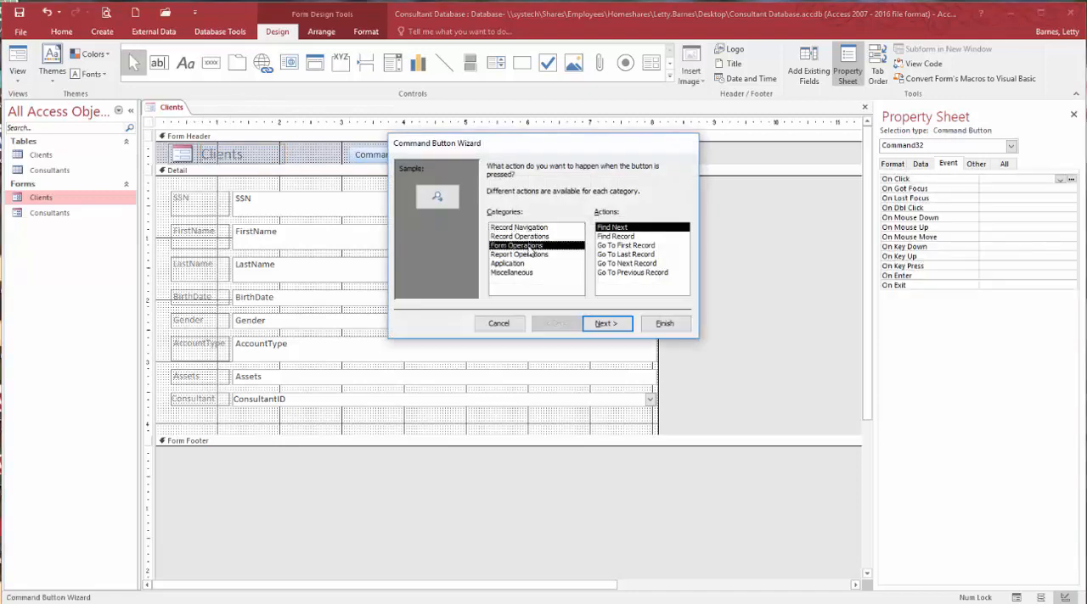
click(629, 237)
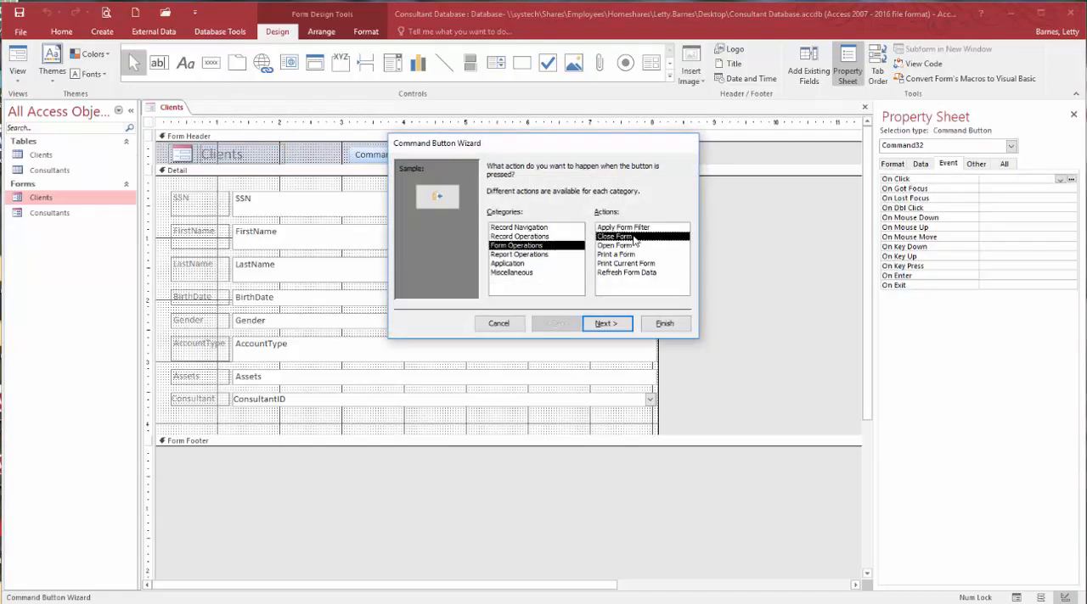
click(617, 327)
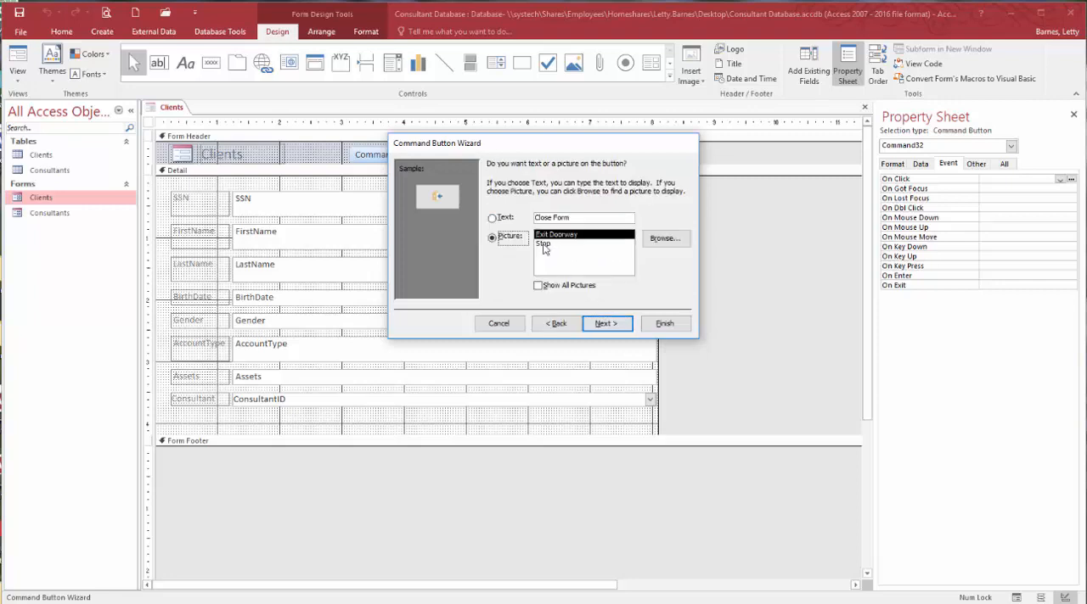
click(492, 218)
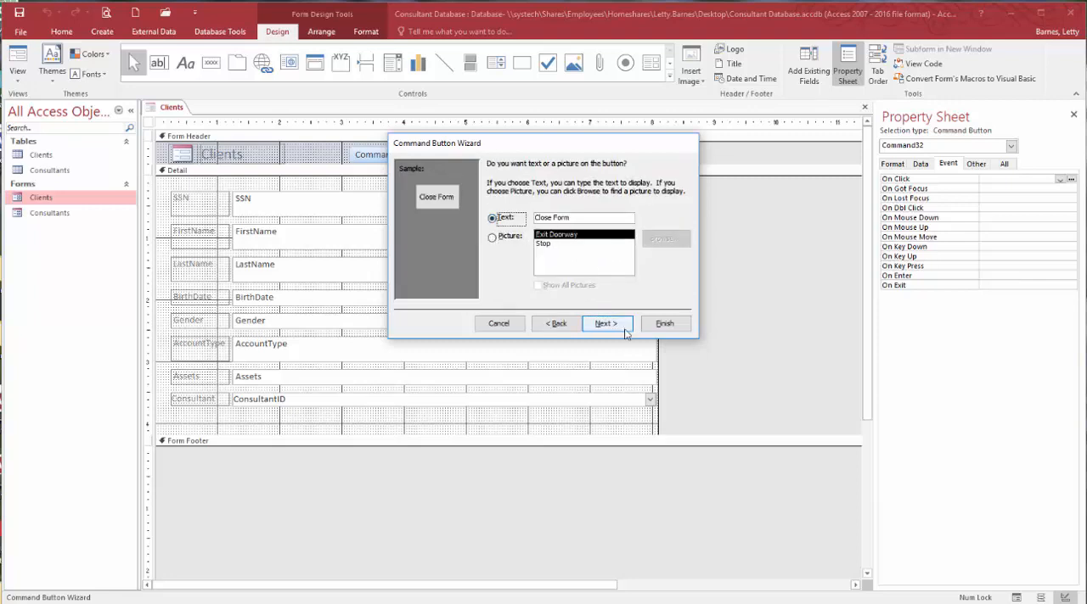
click(664, 324)
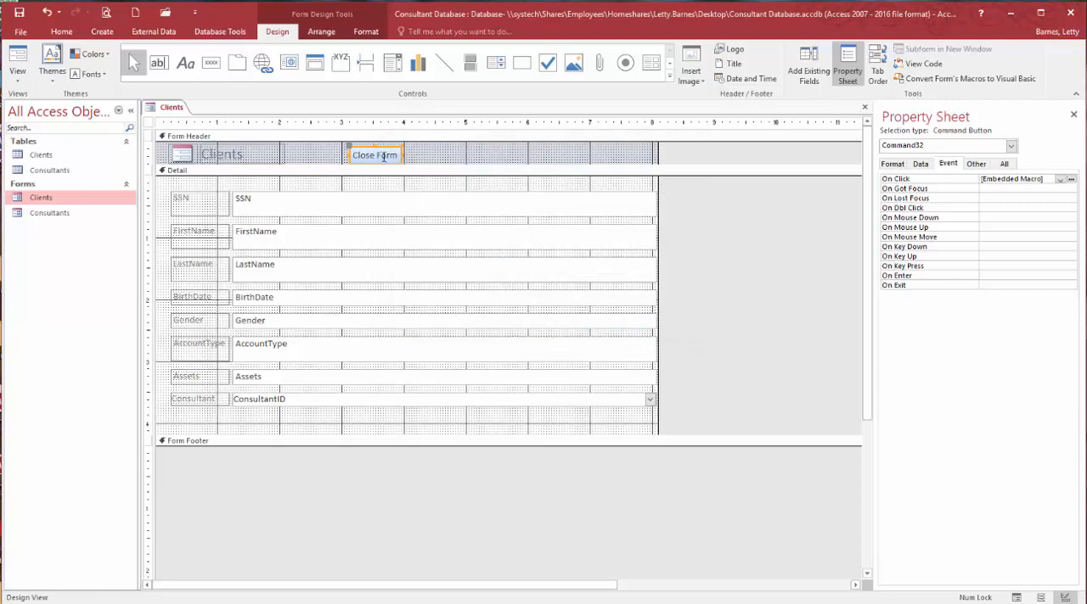
drag(365, 149, 591, 150)
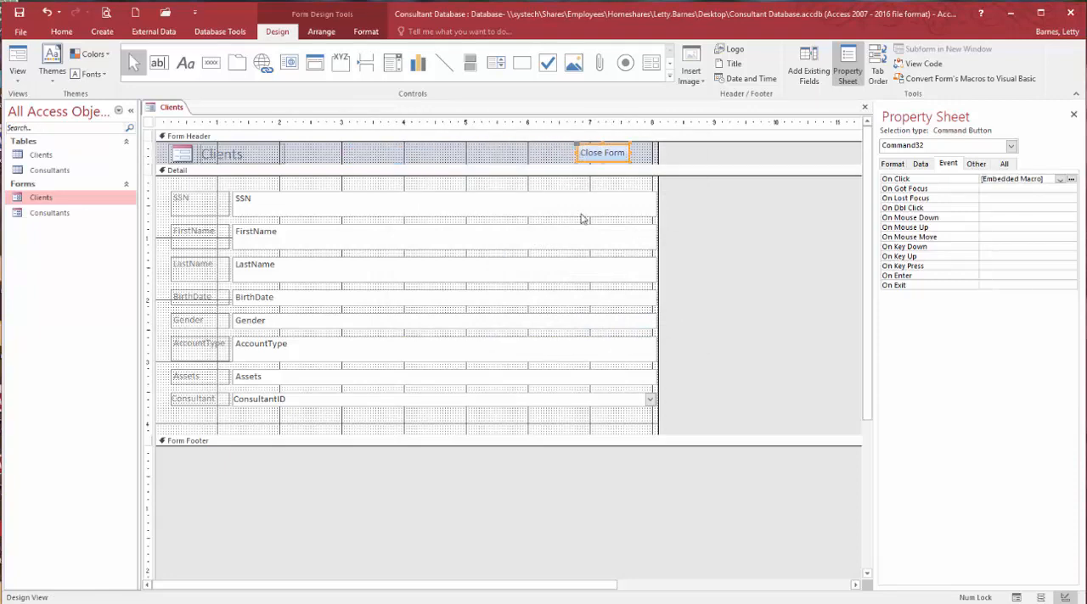
- Narrow the stacked fields to end at about the 5.5-inch mark and reduce the form width to about 7.6 inches
click(655, 298)
drag(655, 298, 496, 299)
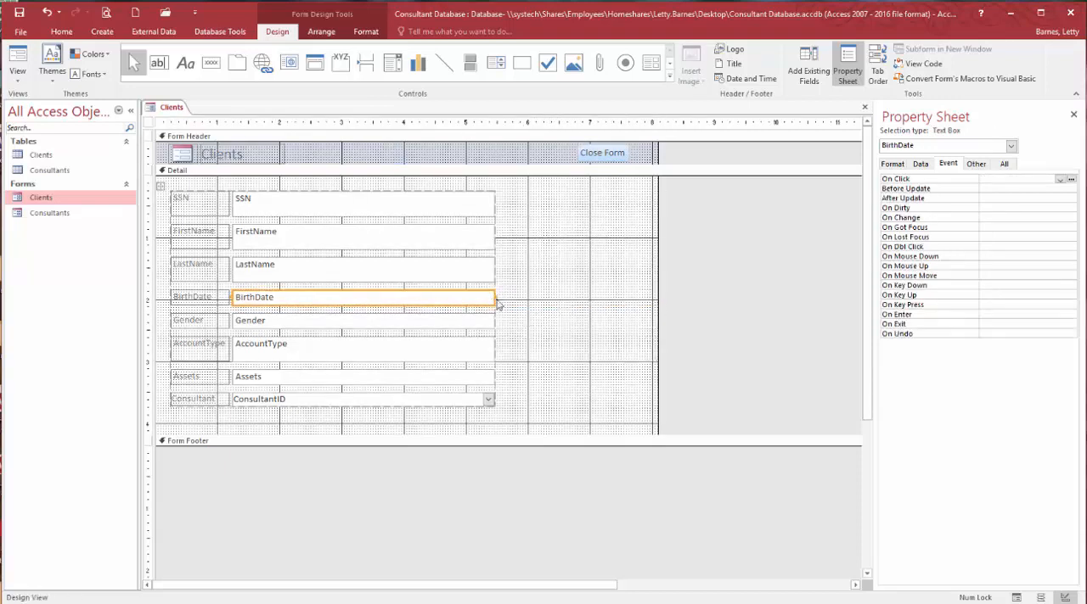
drag(658, 301, 603, 310)
- Shift the Close Form button left within the form header so it starts at about the 6.3-inch mark
click(599, 156)
drag(599, 155, 568, 156)
click(517, 223)
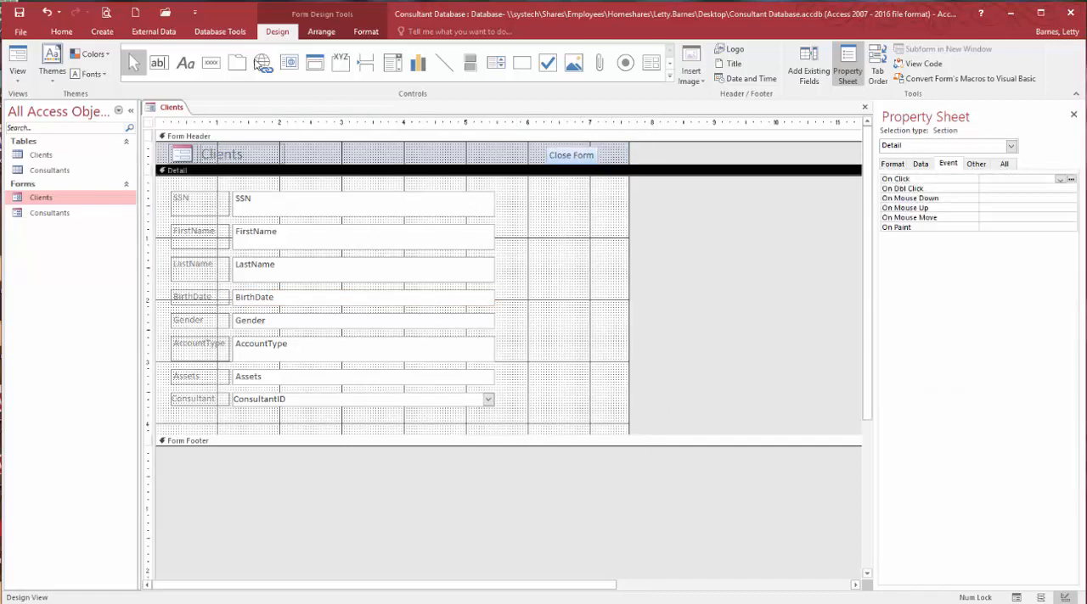
- Apply the built-in Office theme with the light-blue header and Century Gothic font
click(52, 64)
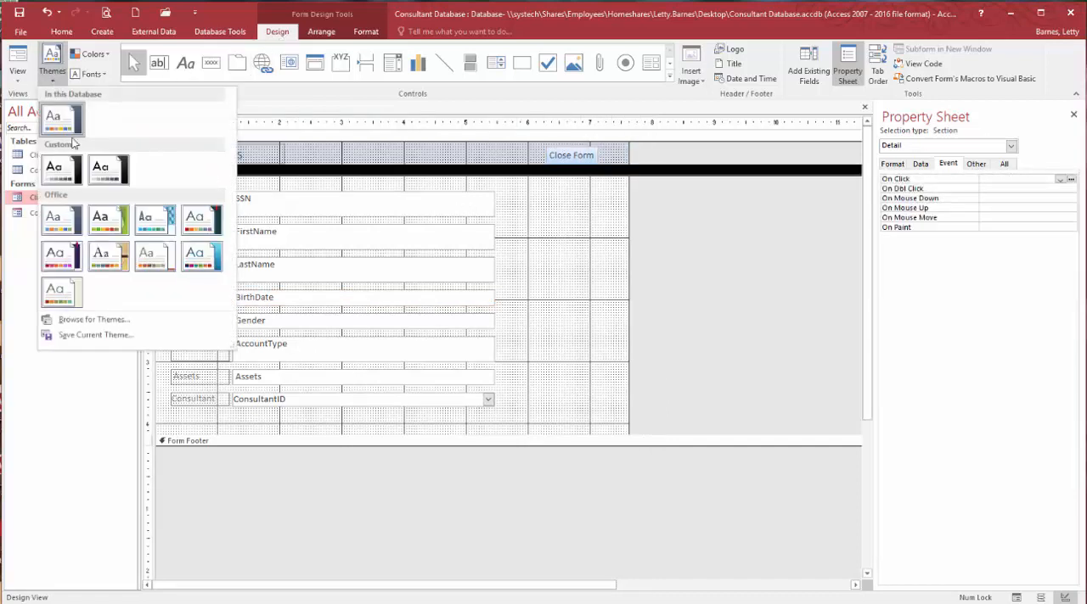
click(212, 268)
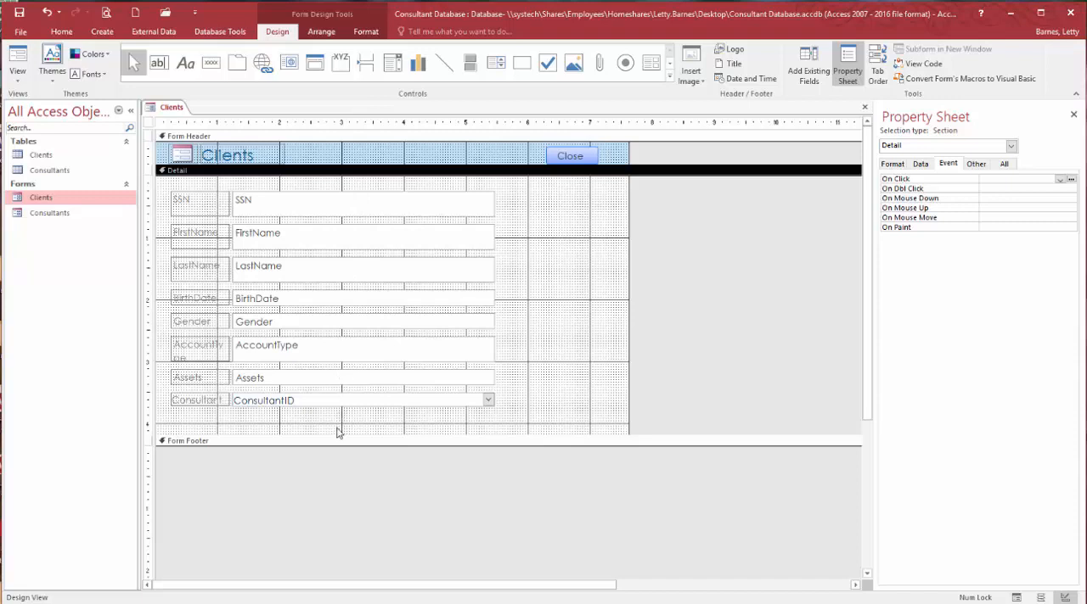
- Select all controls in the Detail section and size them to the tallest control
drag(335, 417, 196, 175)
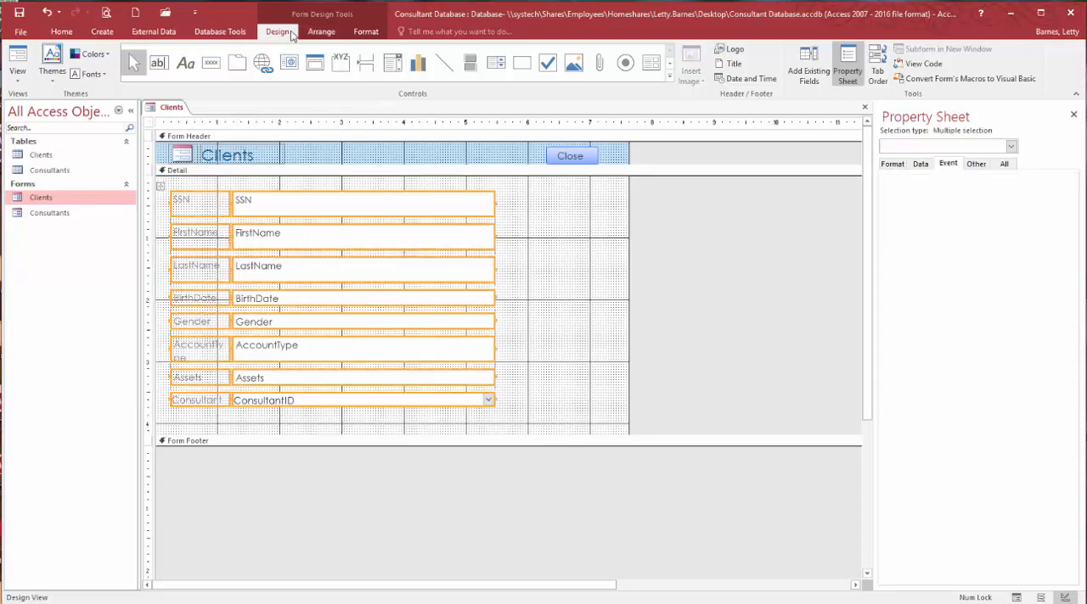
click(321, 34)
click(613, 68)
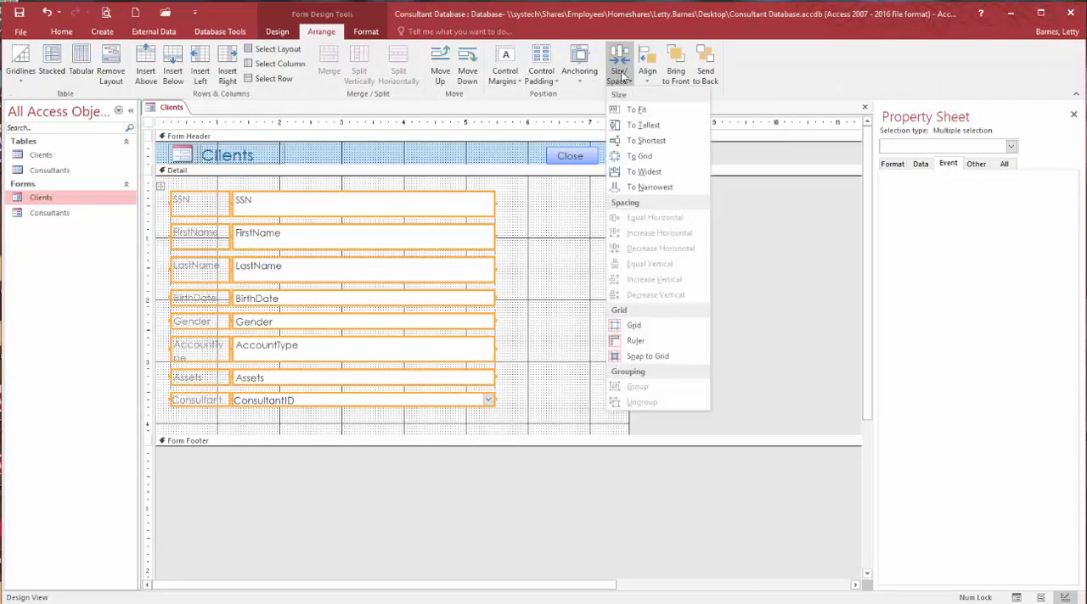
click(666, 125)
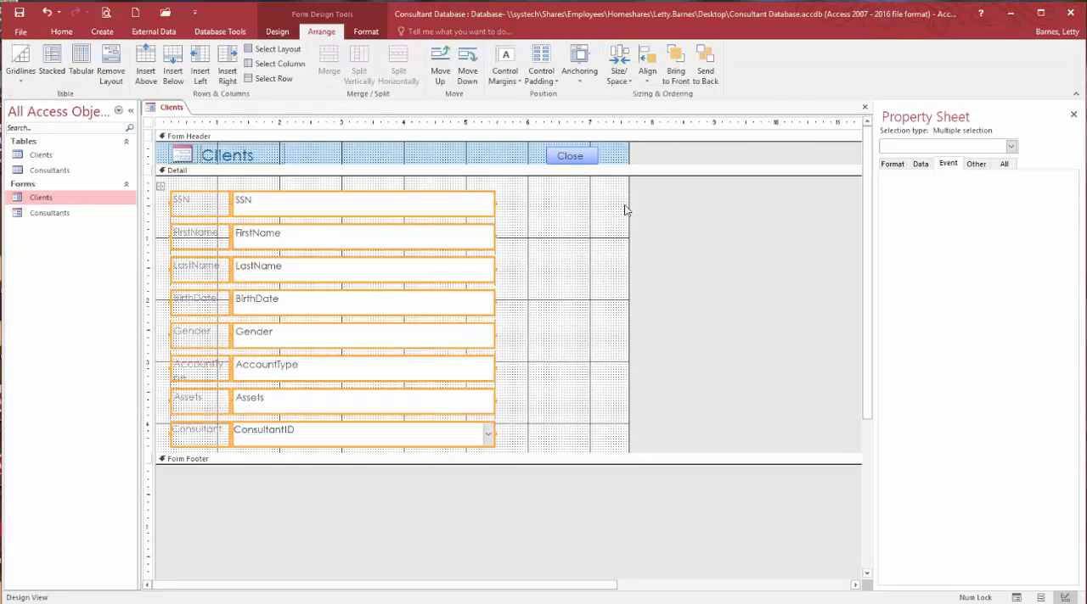
click(596, 292)
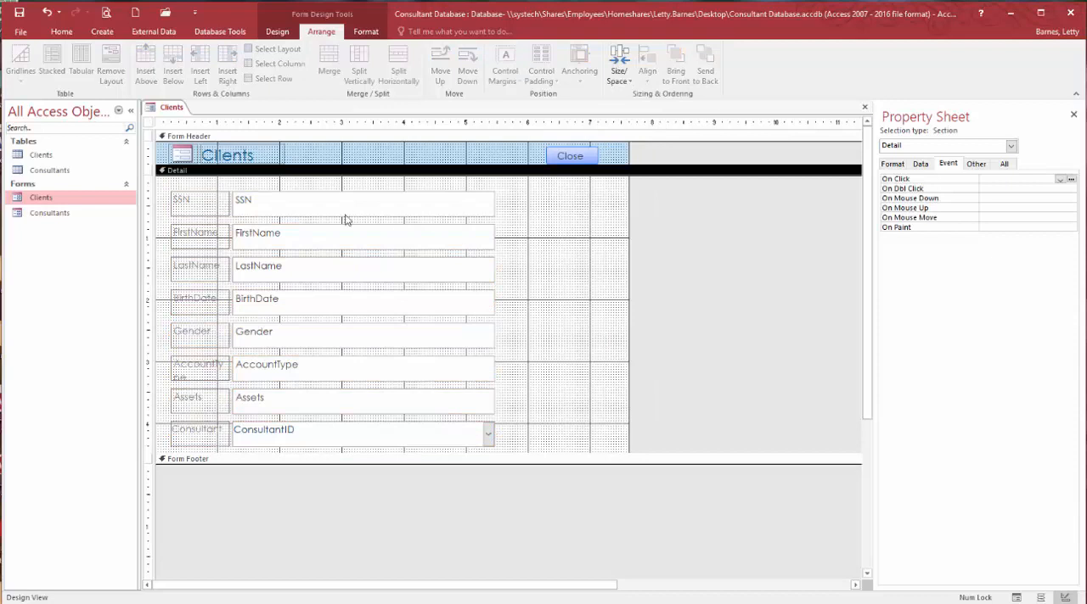
- Make the text of the FirstName, LastName and Assets text boxes bold
click(274, 238)
shift+click(277, 268)
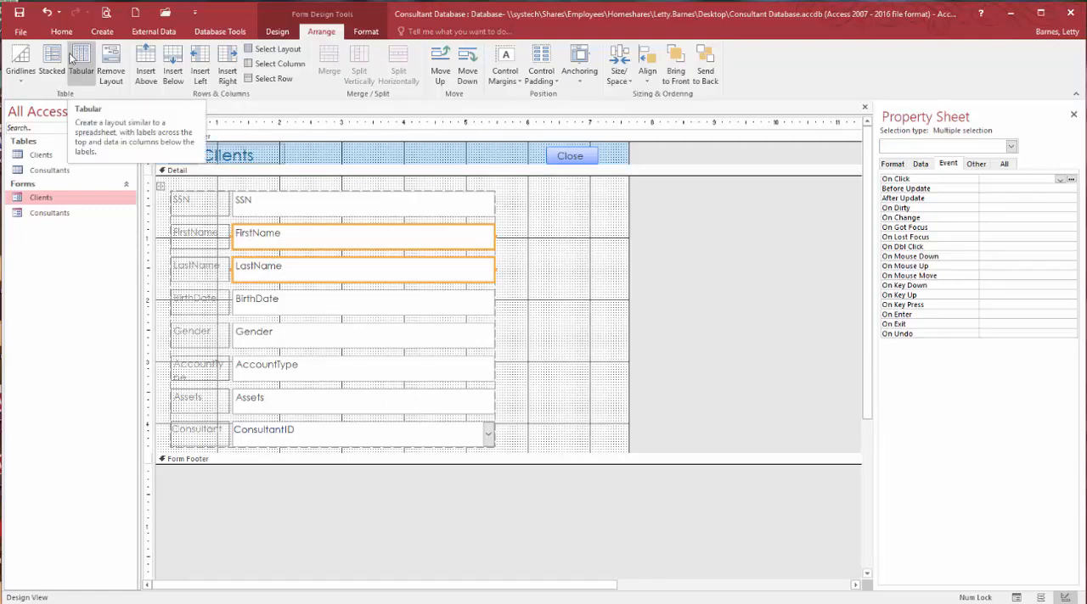
shift+click(292, 408)
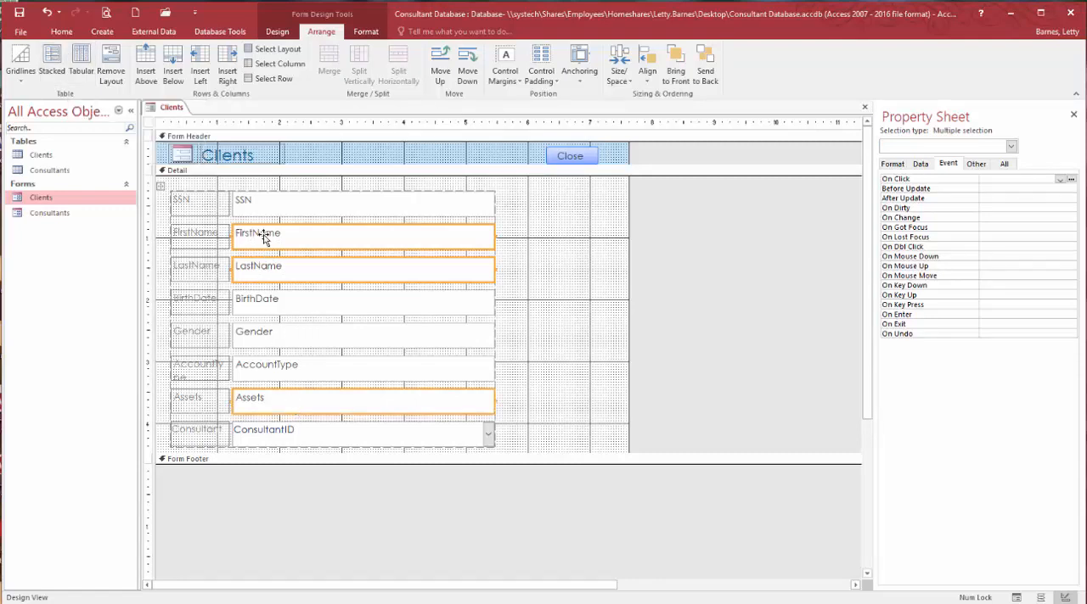
click(365, 32)
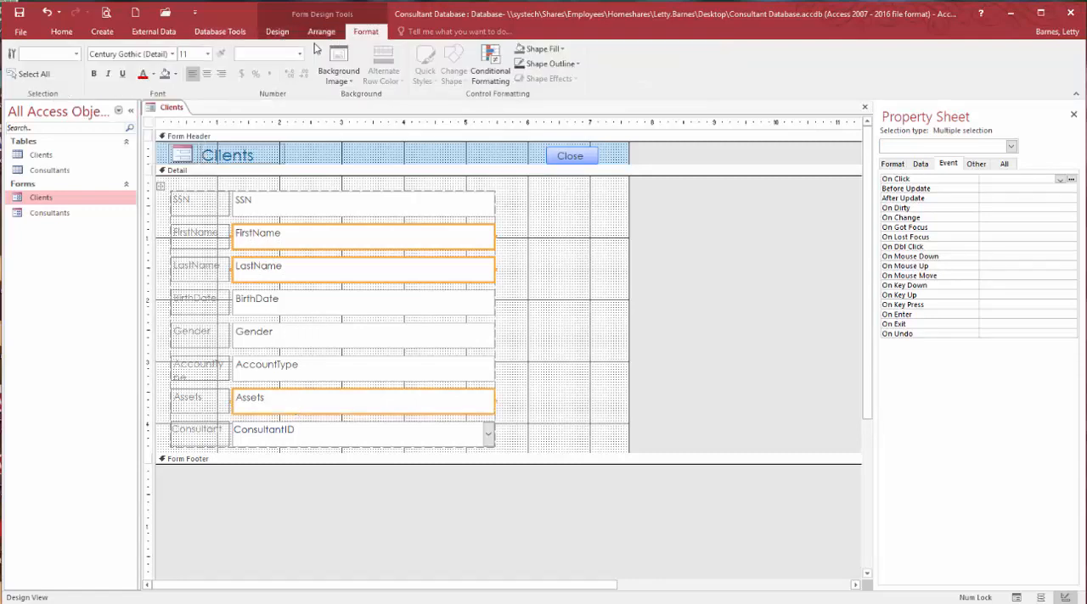
click(94, 73)
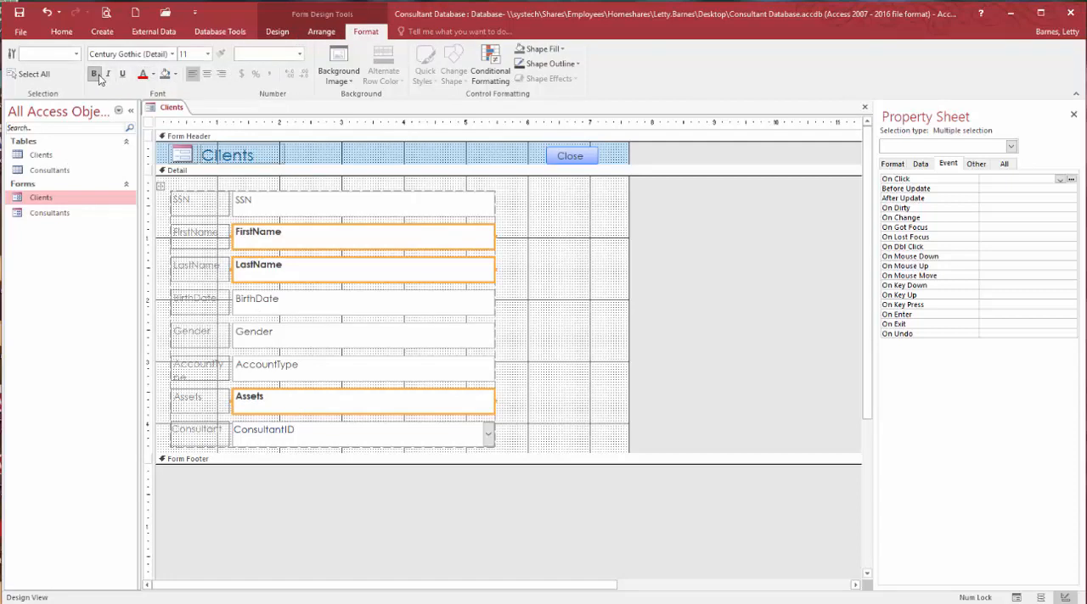
click(595, 242)
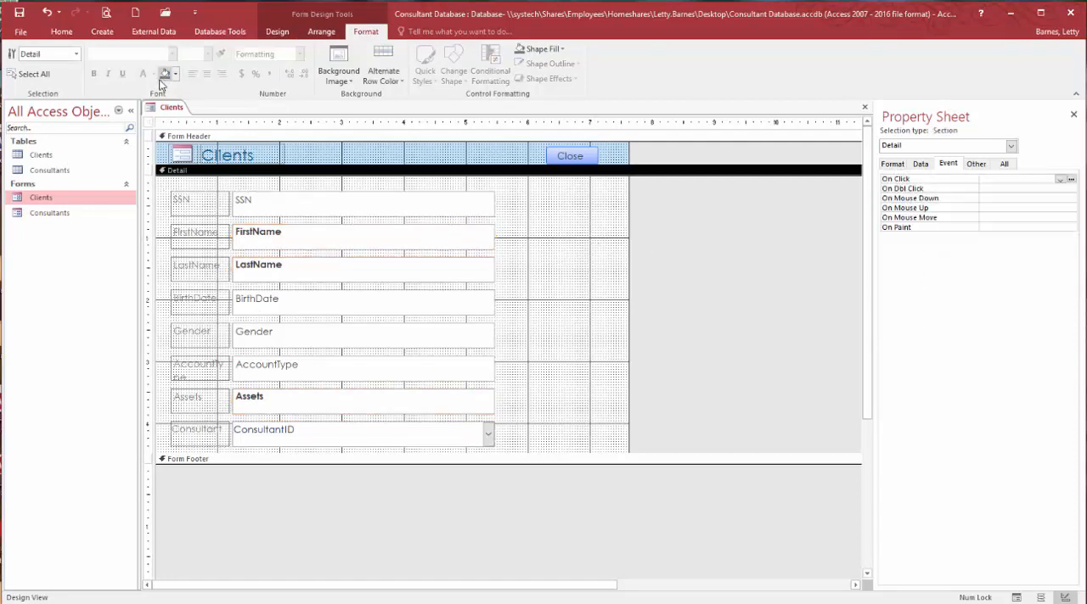
- Show the Clients form in Form view to check the new layout, theme and bold fields
click(61, 32)
click(18, 61)
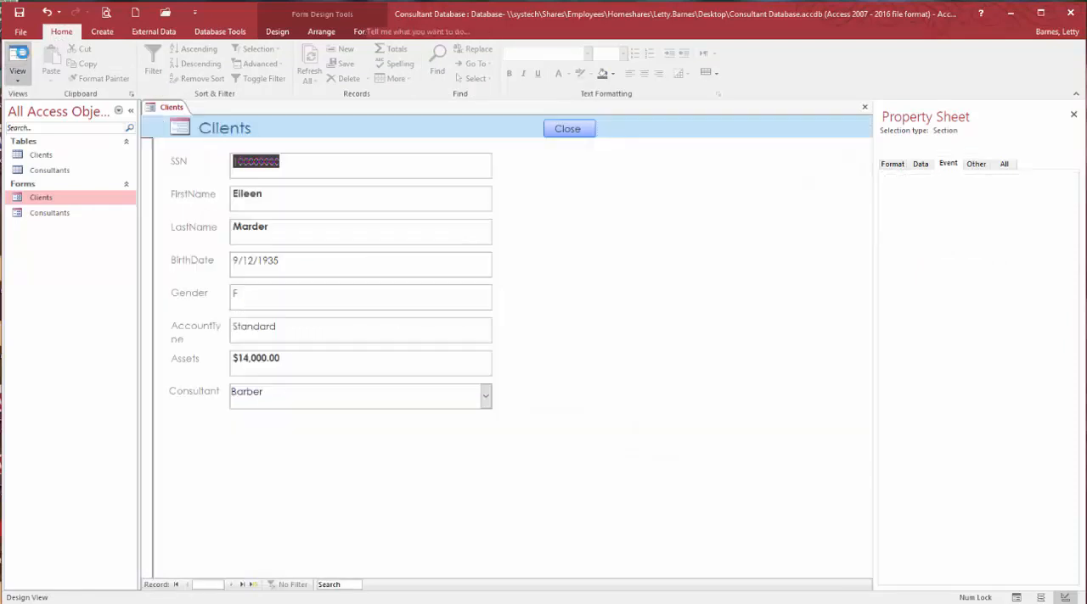
click(389, 173)
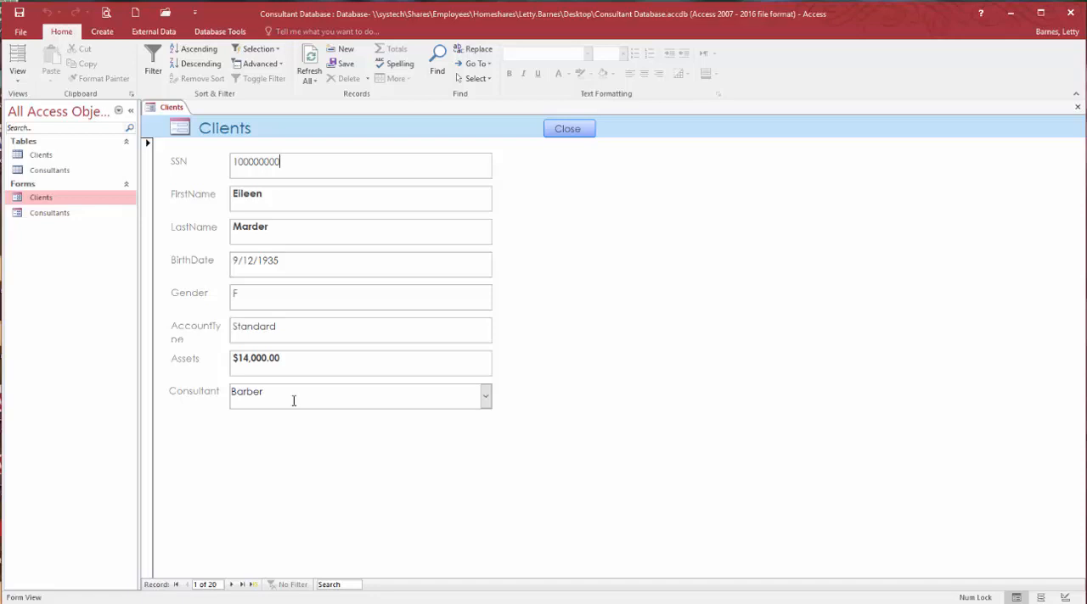
- Open the Consultants form, and close the Clients form while saving its design changes
double_click(53, 215)
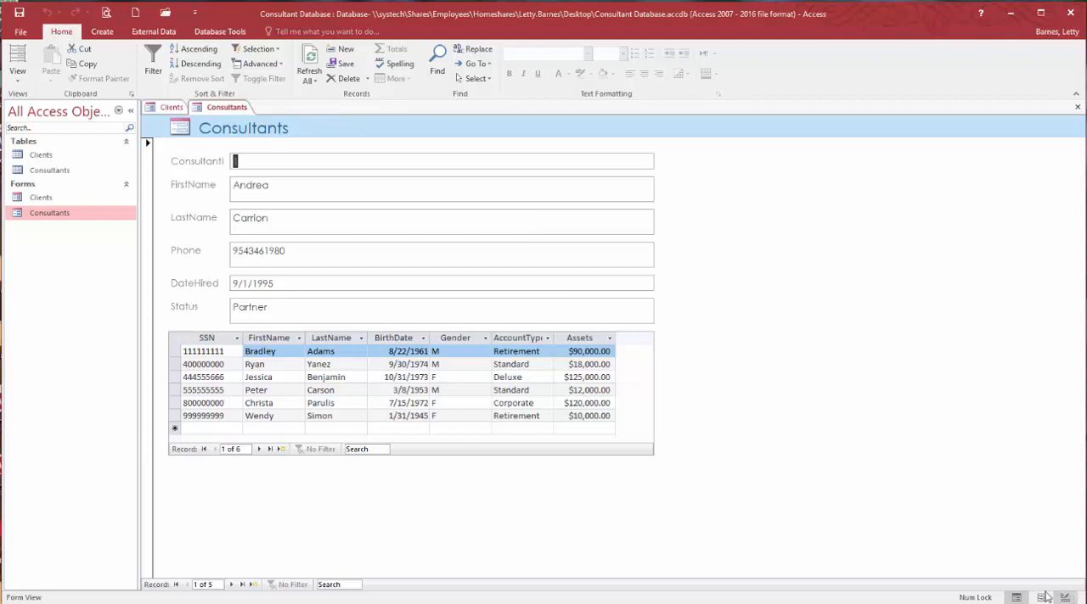
click(161, 110)
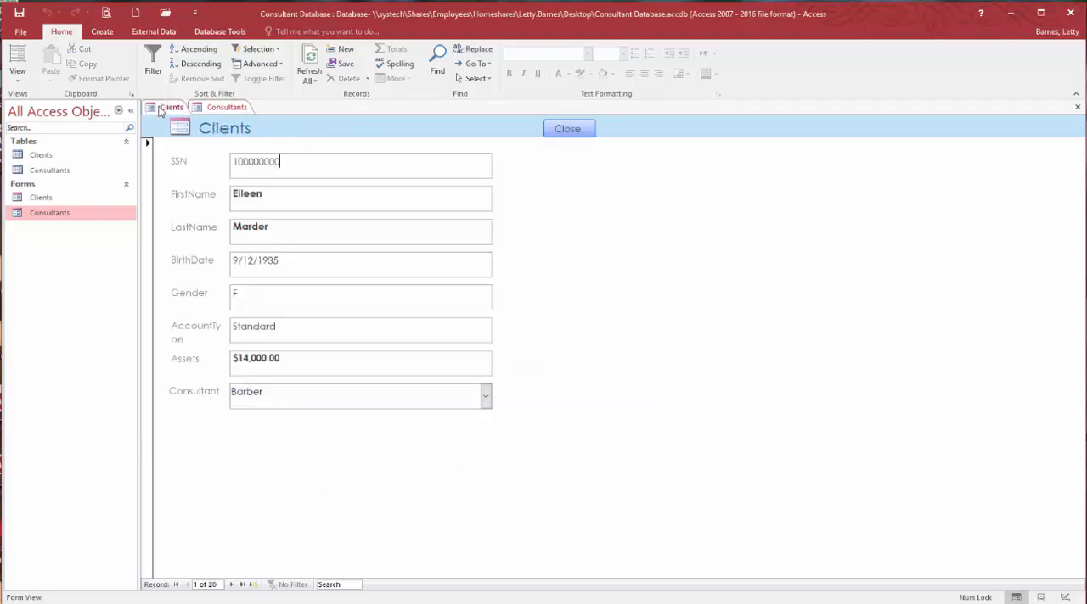
right_click(160, 111)
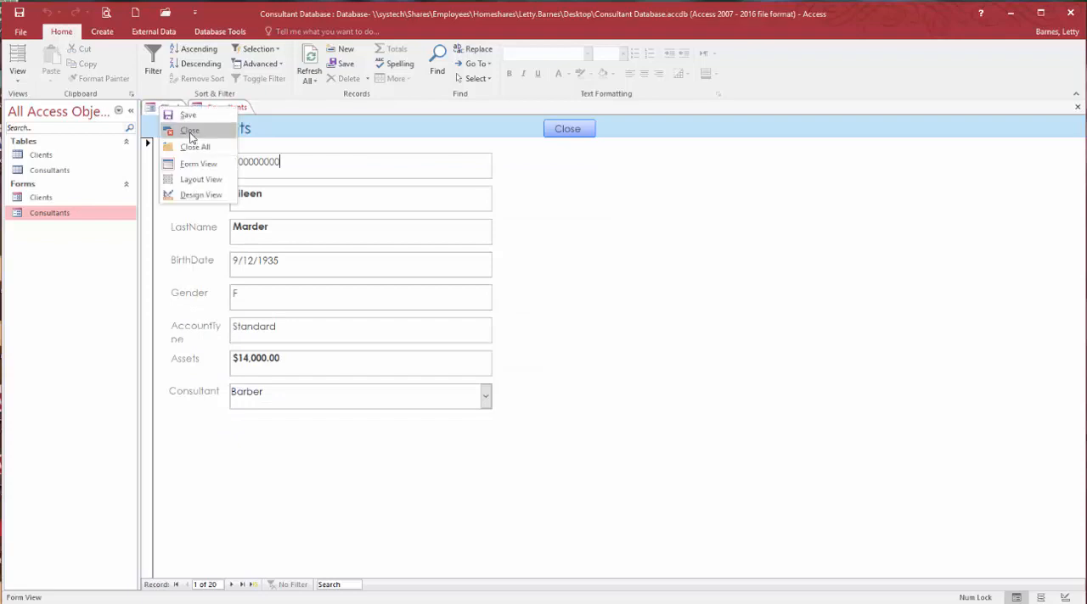
click(188, 132)
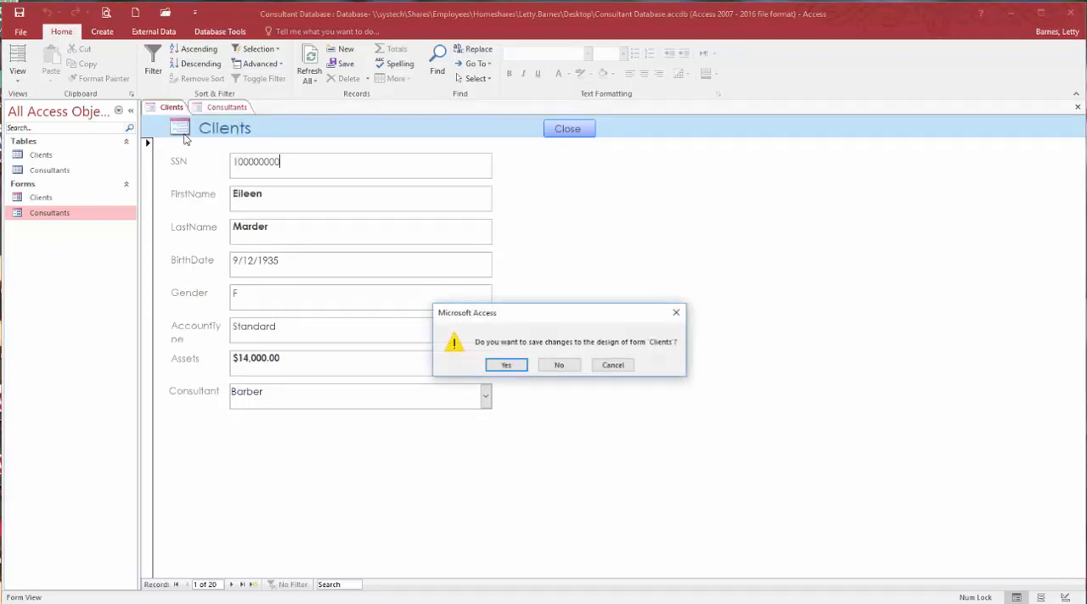
click(513, 366)
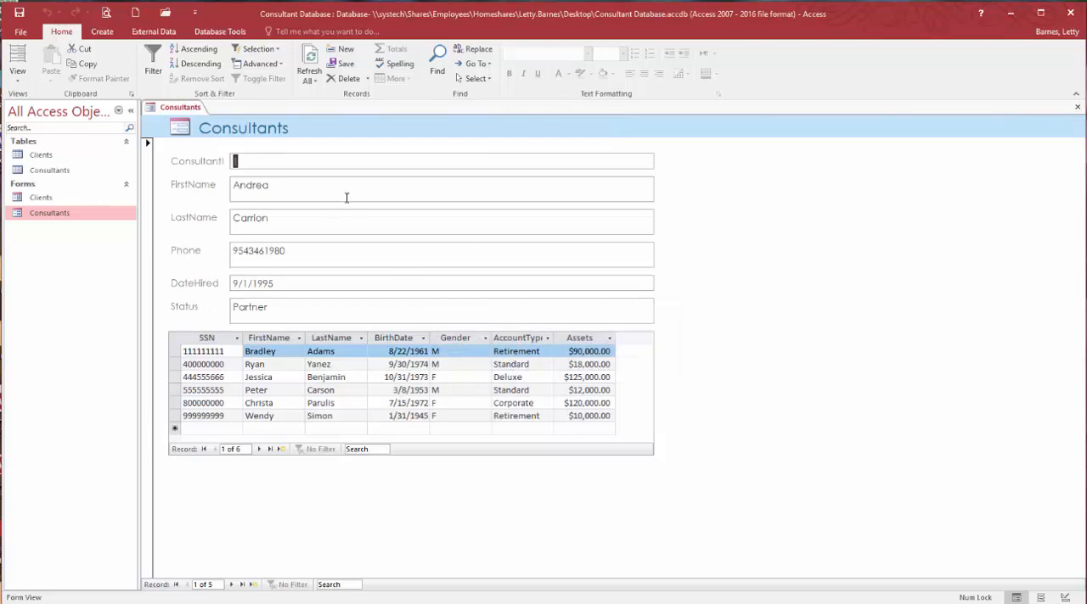
- Show the Consultants form in Design view and shorten its header title label to end at about the 3.3-inch mark
click(1065, 598)
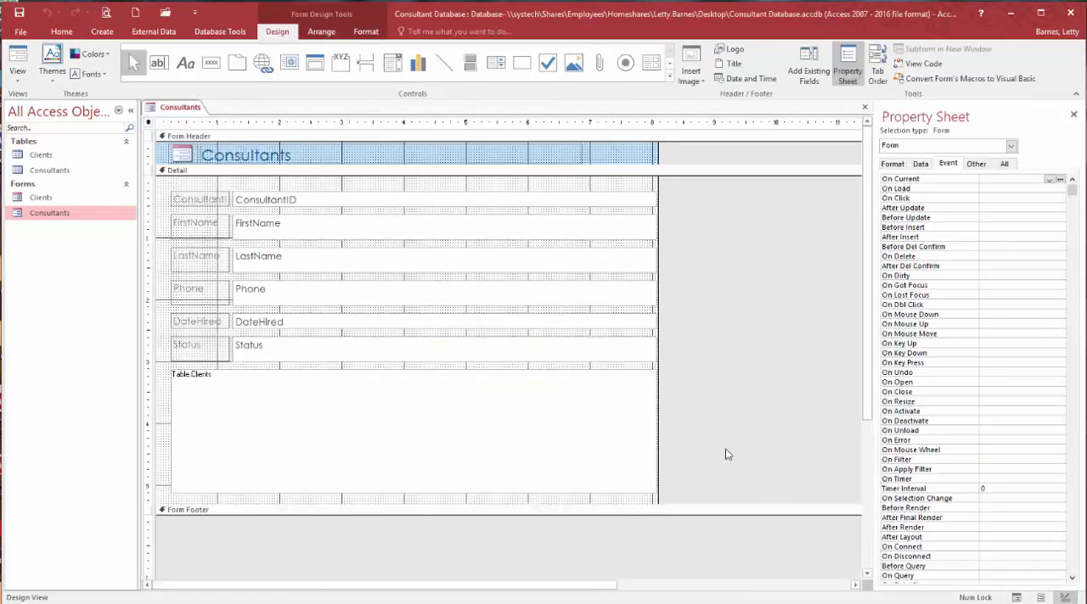
click(554, 159)
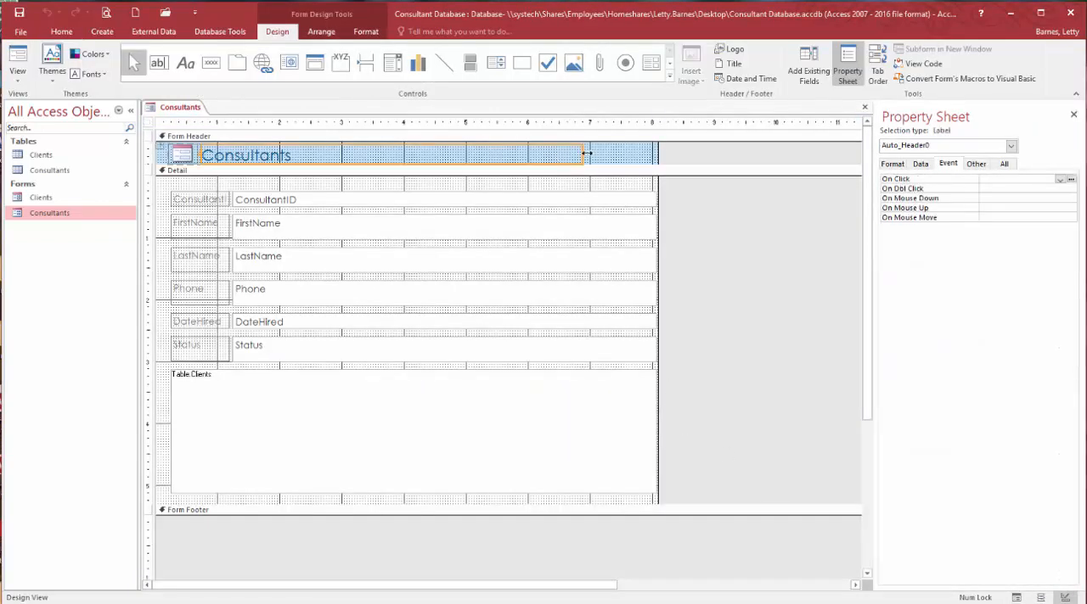
drag(580, 154, 360, 154)
- Add a command button with the Close Form action and text "Close Form" at about 6 inches in the Consultants header, nudged slightly up
click(210, 63)
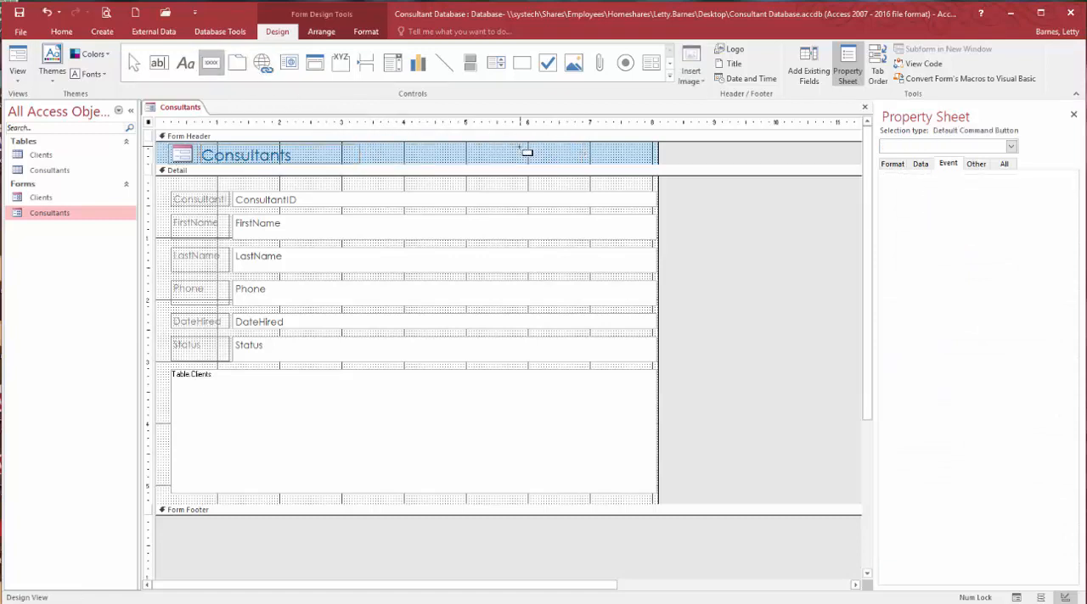
click(528, 152)
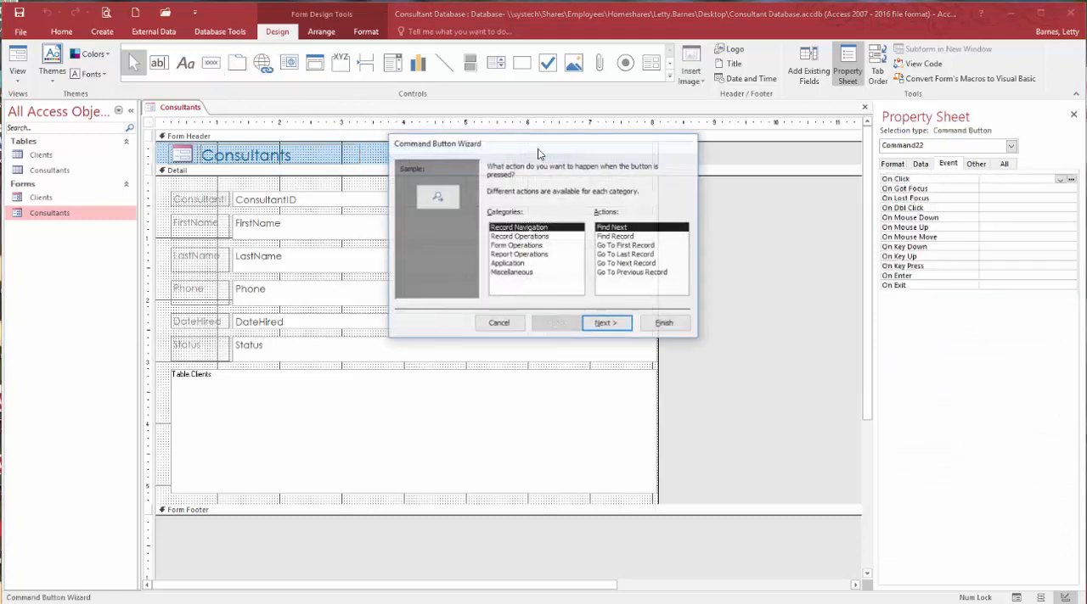
click(515, 245)
click(624, 237)
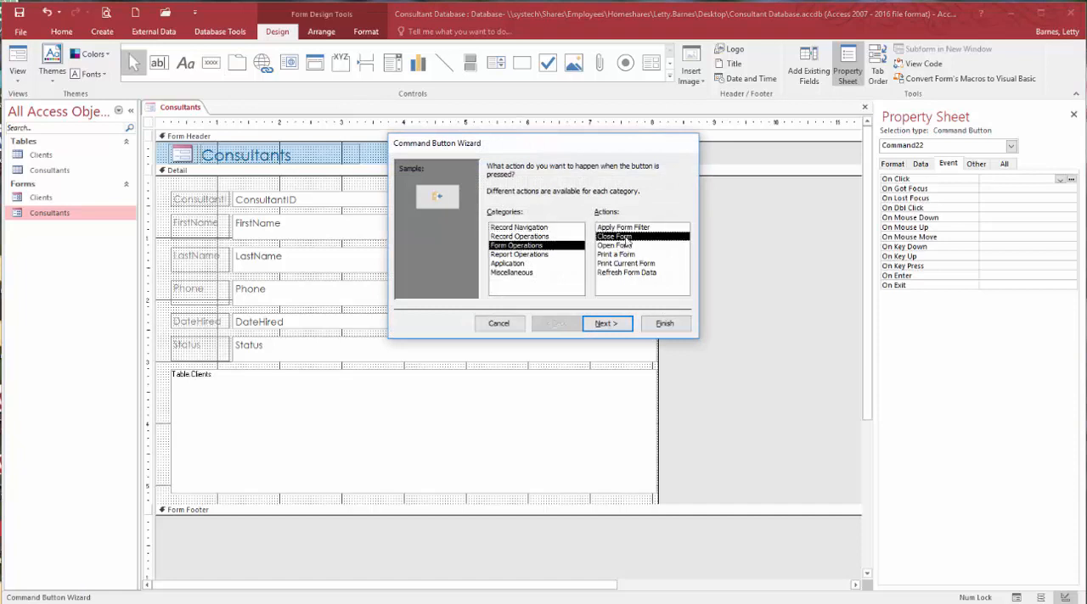
click(625, 319)
click(511, 220)
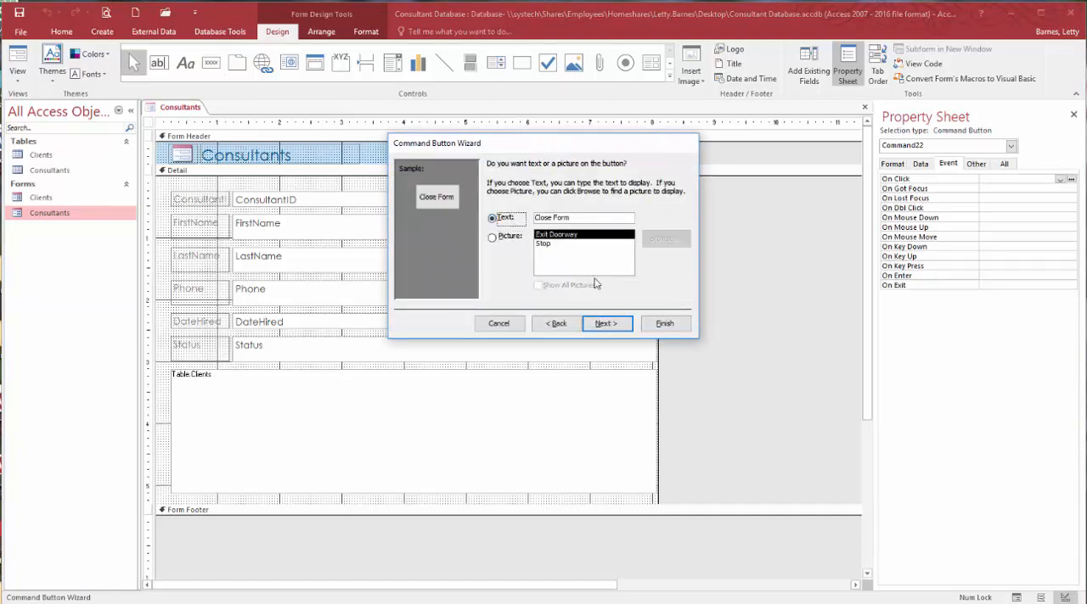
click(675, 329)
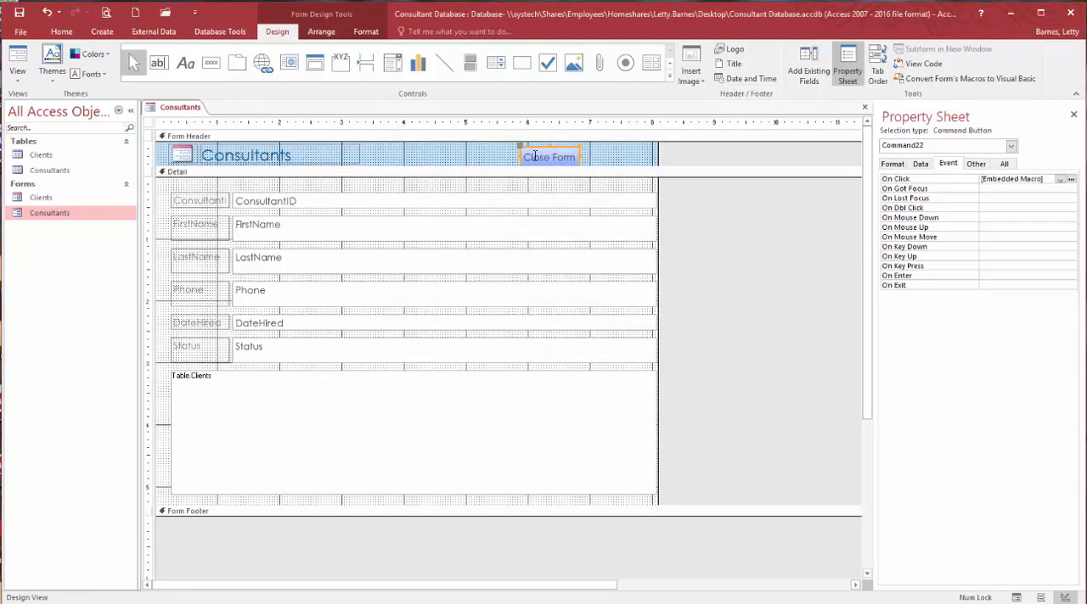
key(Up)
key(Up)
- In Layout view, narrow the Consultants text boxes and subform to the edge of the Assets column, and save and close the form
click(643, 203)
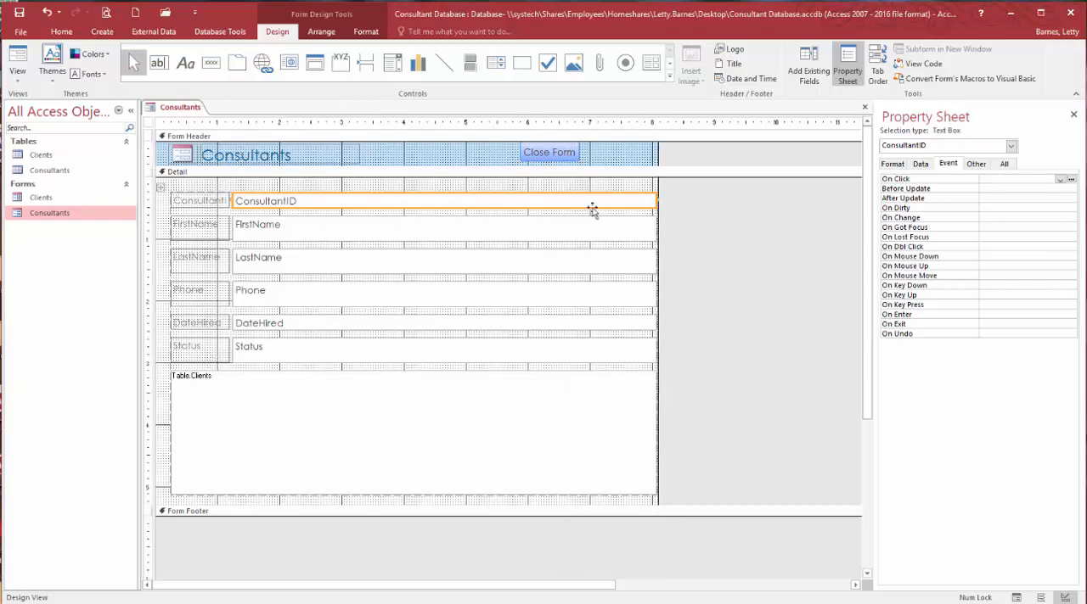
key(ctrl+a)
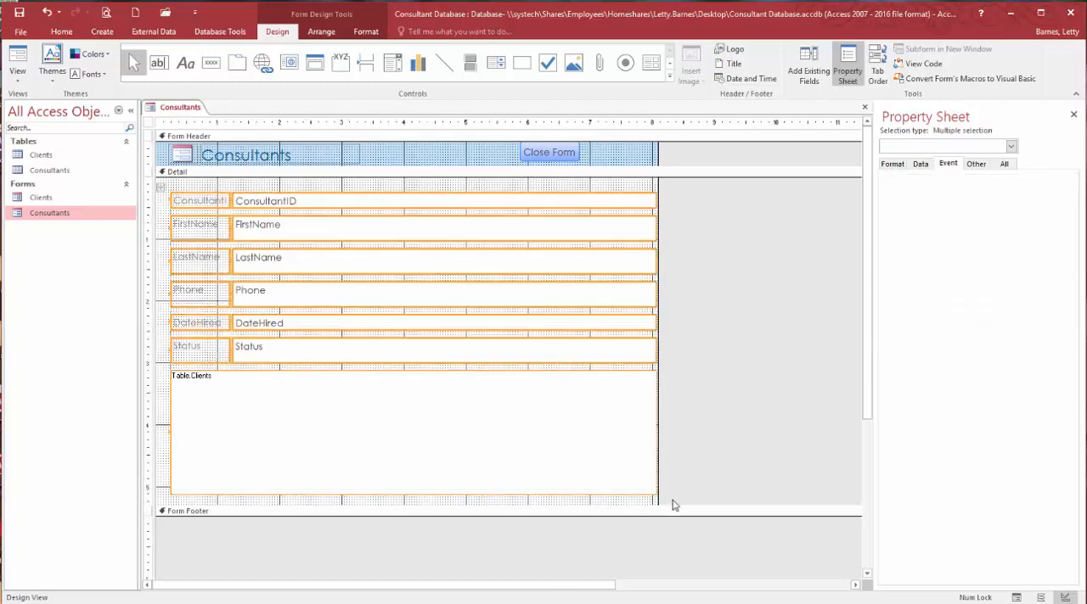
click(1039, 595)
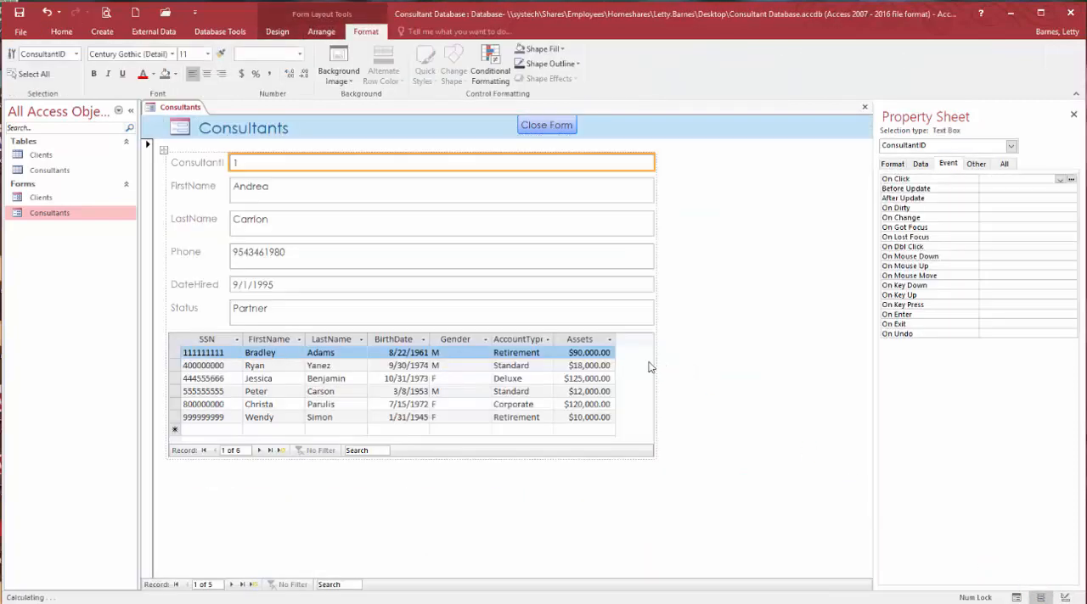
drag(648, 358, 615, 356)
click(602, 224)
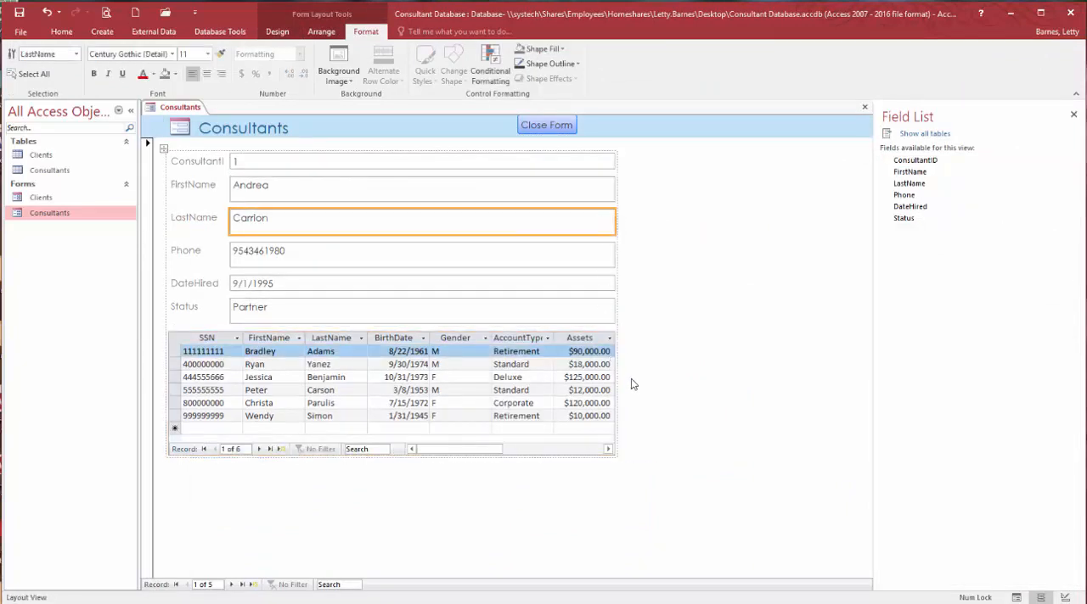
click(684, 498)
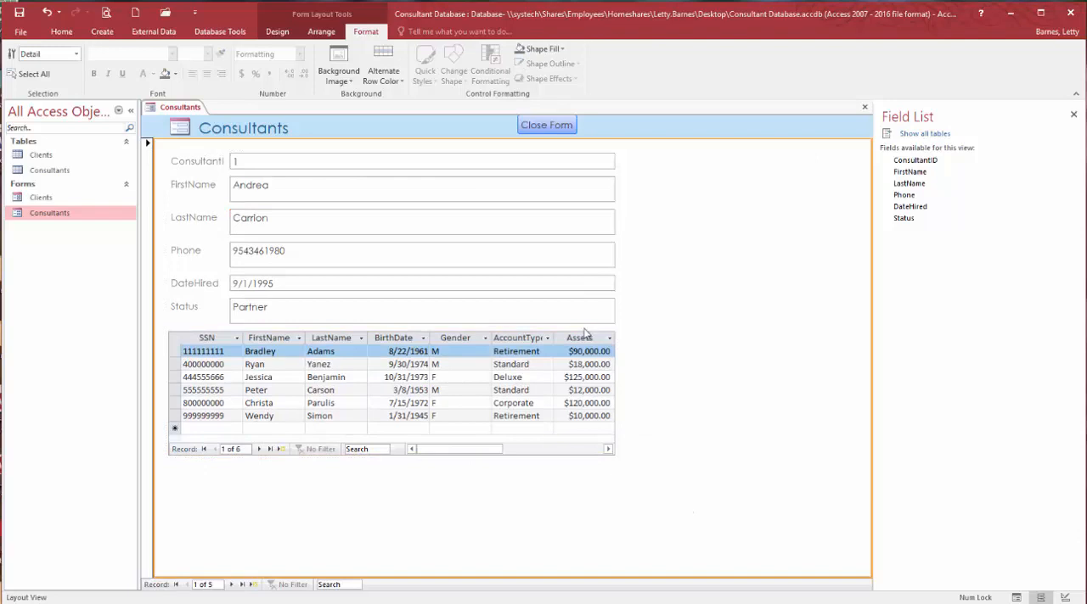
click(18, 15)
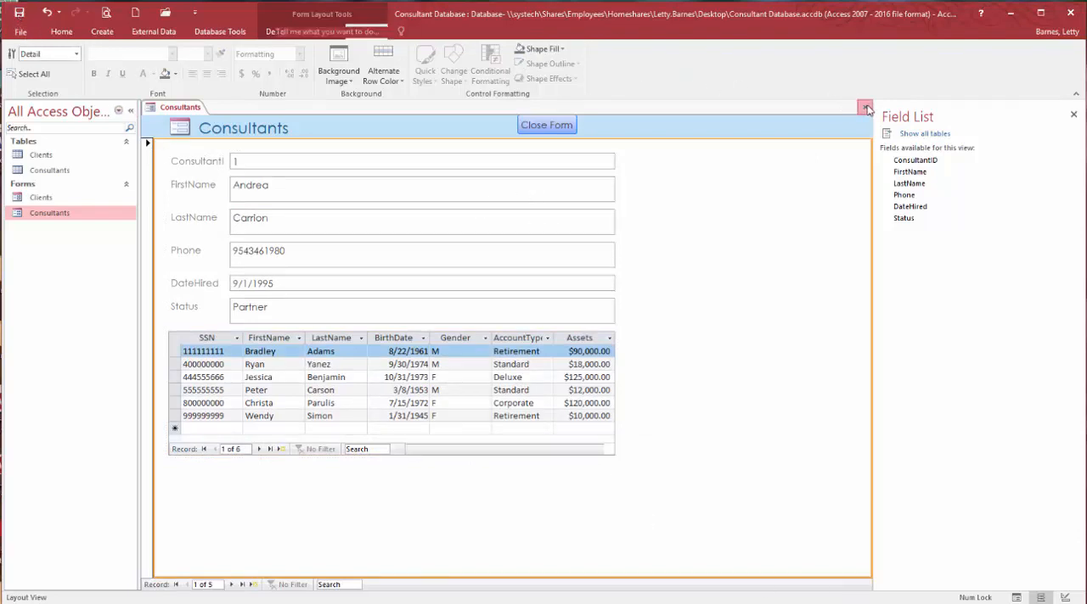
click(866, 108)
- Open the Consultants and Clients forms in turn and test that each form's close button works
double_click(65, 217)
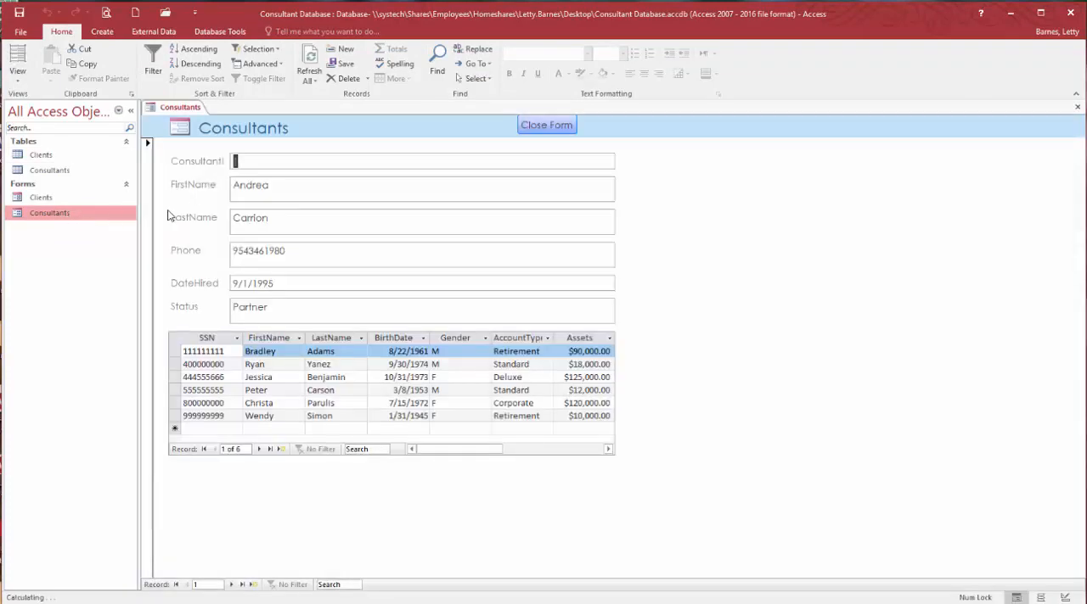
click(553, 123)
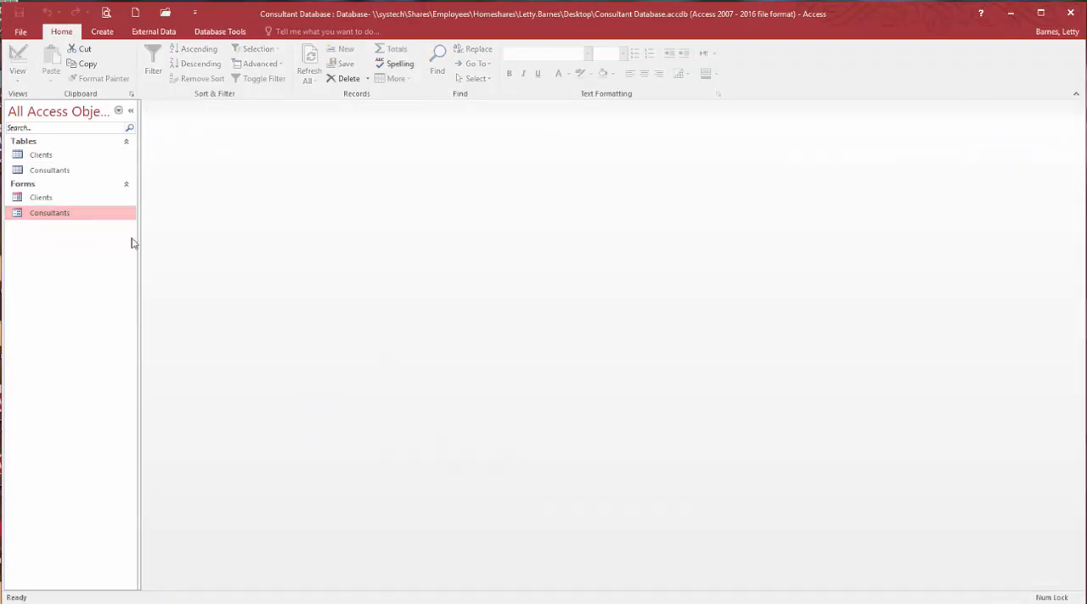
double_click(43, 199)
click(565, 130)
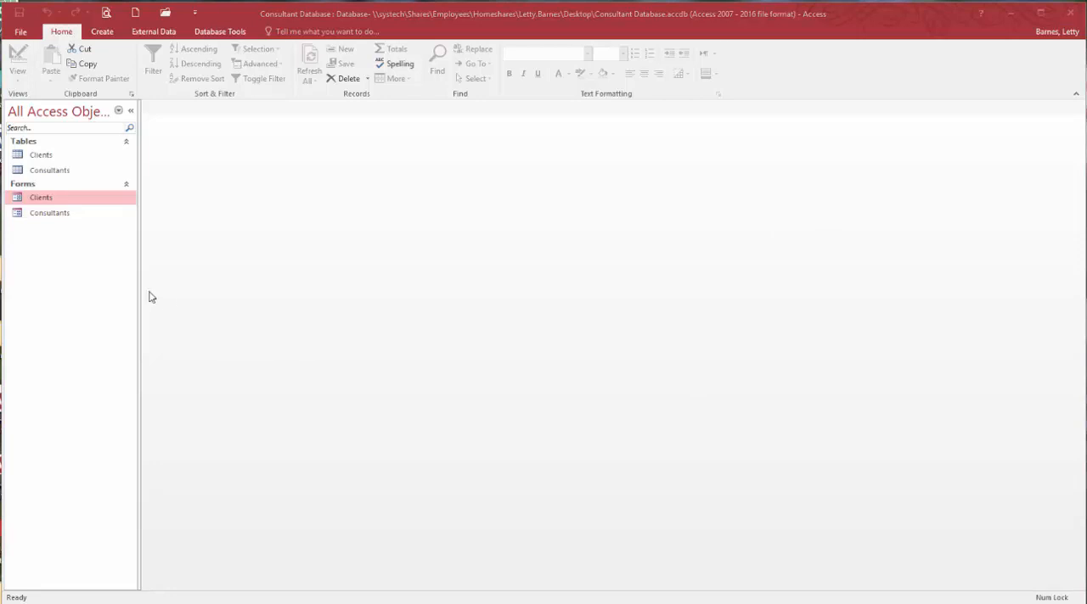
- Create a new query in Design view based on the Consultants and Clients tables
click(102, 37)
click(102, 37)
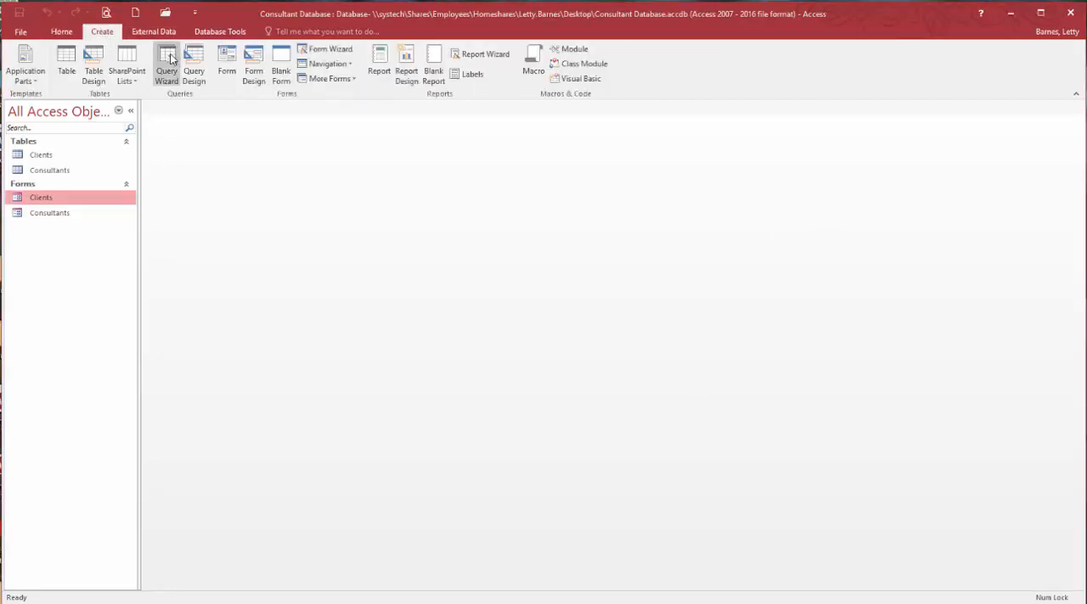
click(171, 58)
click(688, 162)
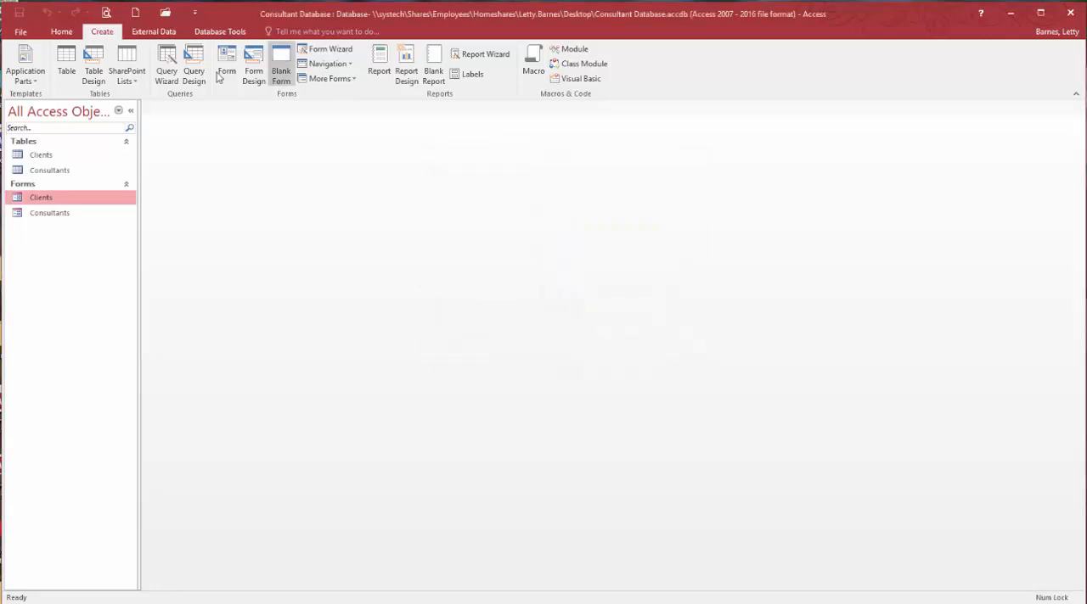
click(194, 68)
drag(512, 331, 630, 175)
double_click(585, 217)
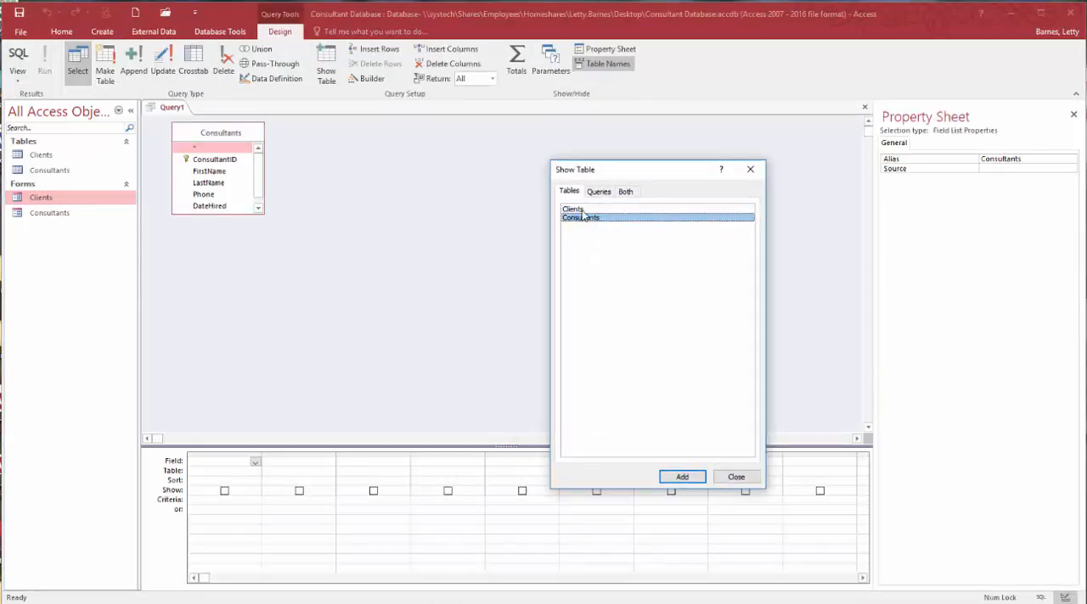
double_click(576, 210)
click(747, 477)
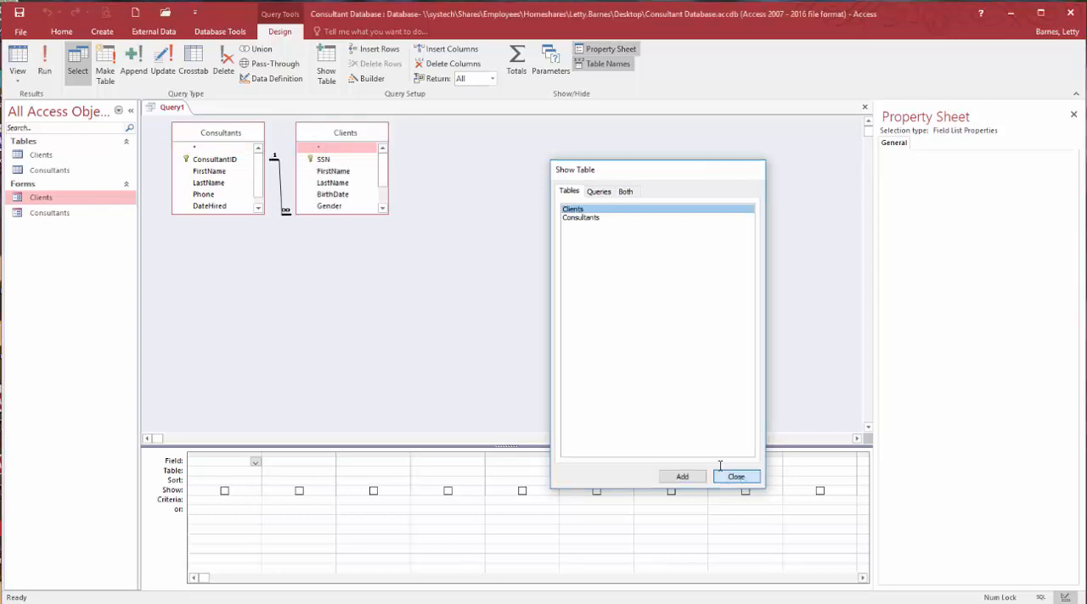
click(724, 476)
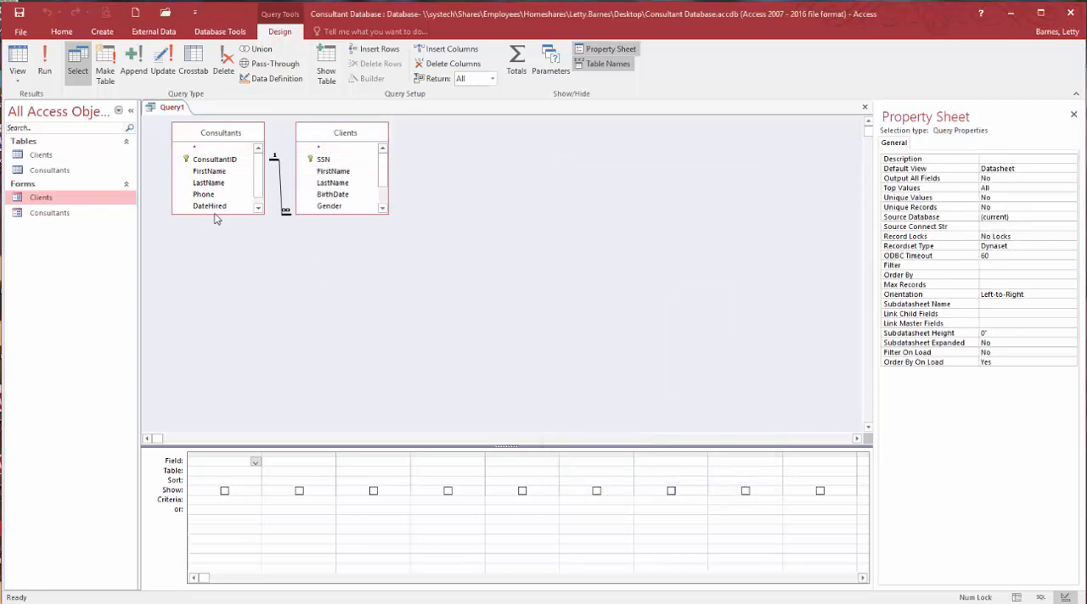
- Add all Clients fields to the query grid and remove the BirthDate and Gender columns
double_click(340, 136)
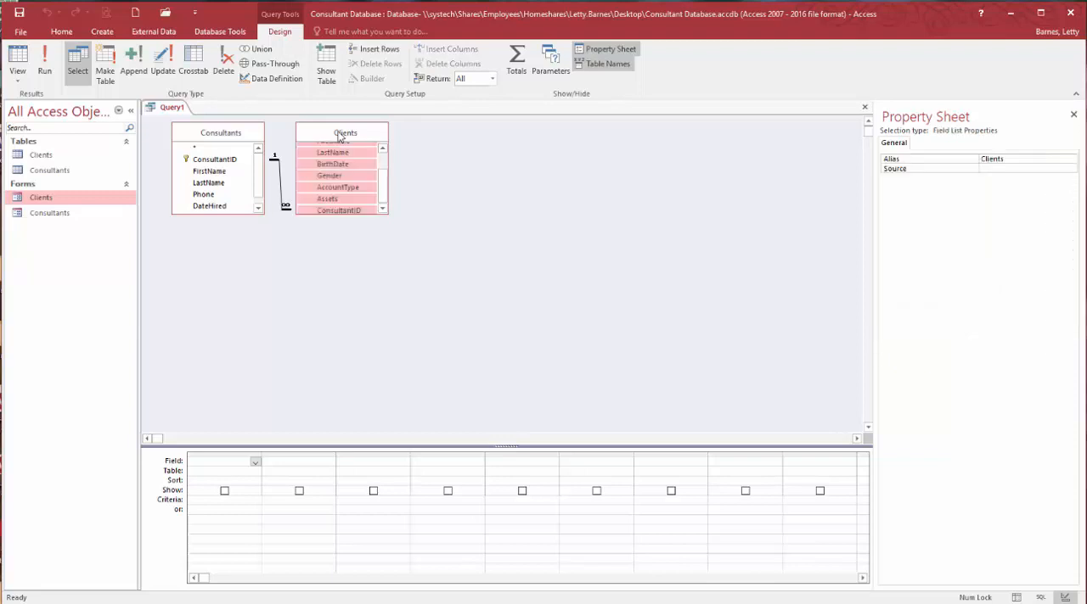
drag(331, 174, 243, 467)
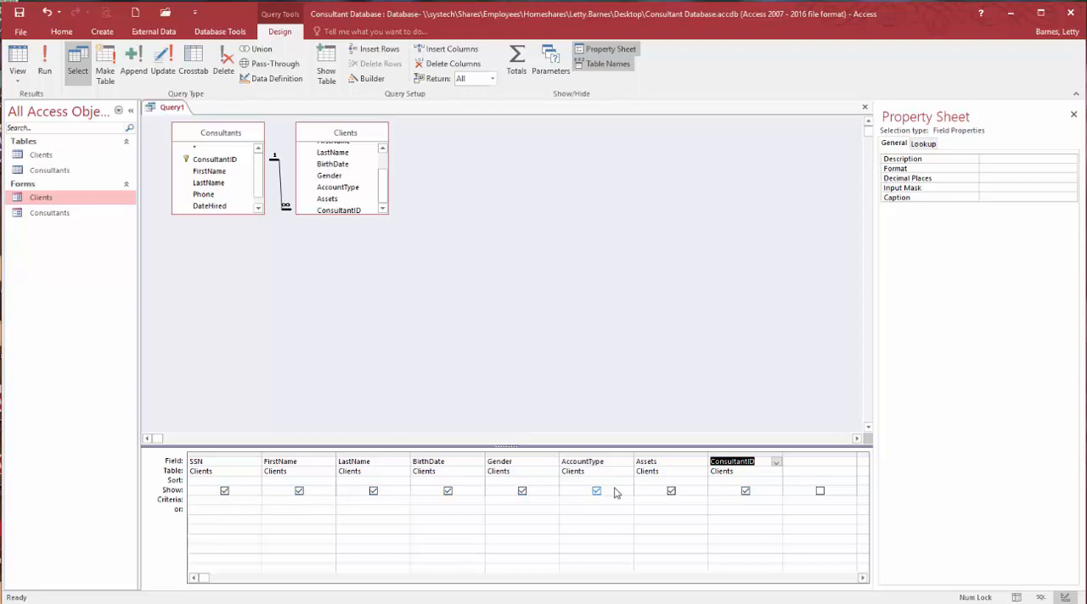
click(457, 453)
key(Delete)
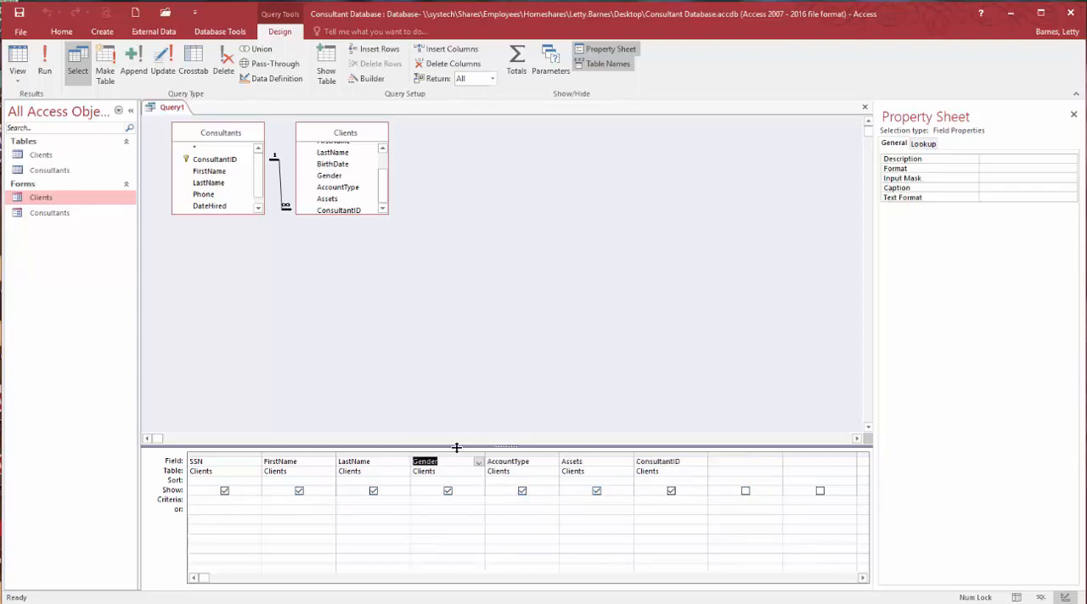
click(443, 455)
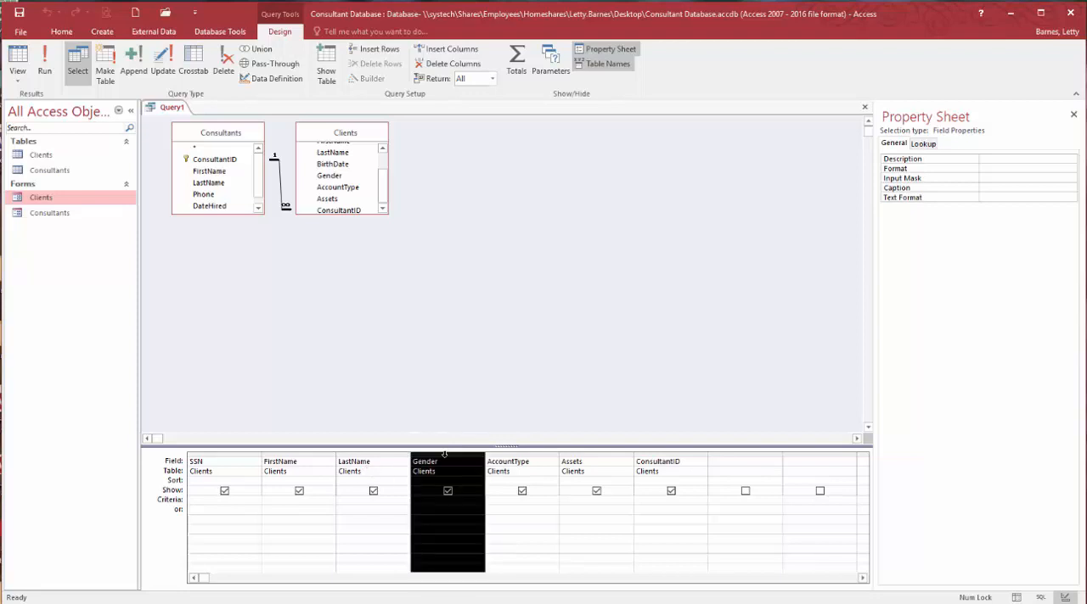
key(Delete)
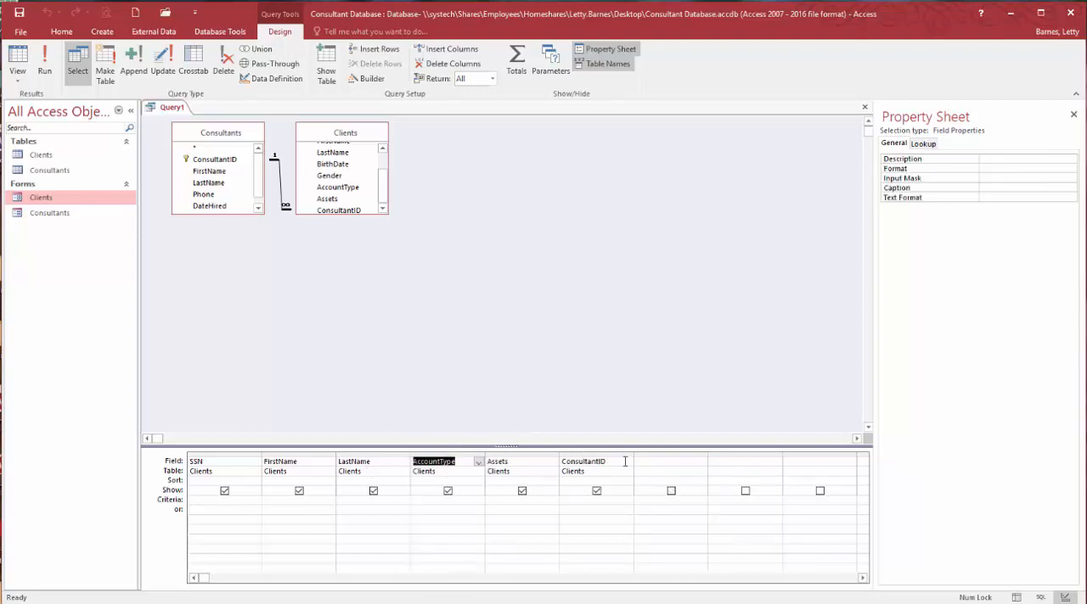
- Change the query's ConsultantID column to the LastName field from the Consultants table
click(624, 461)
click(627, 461)
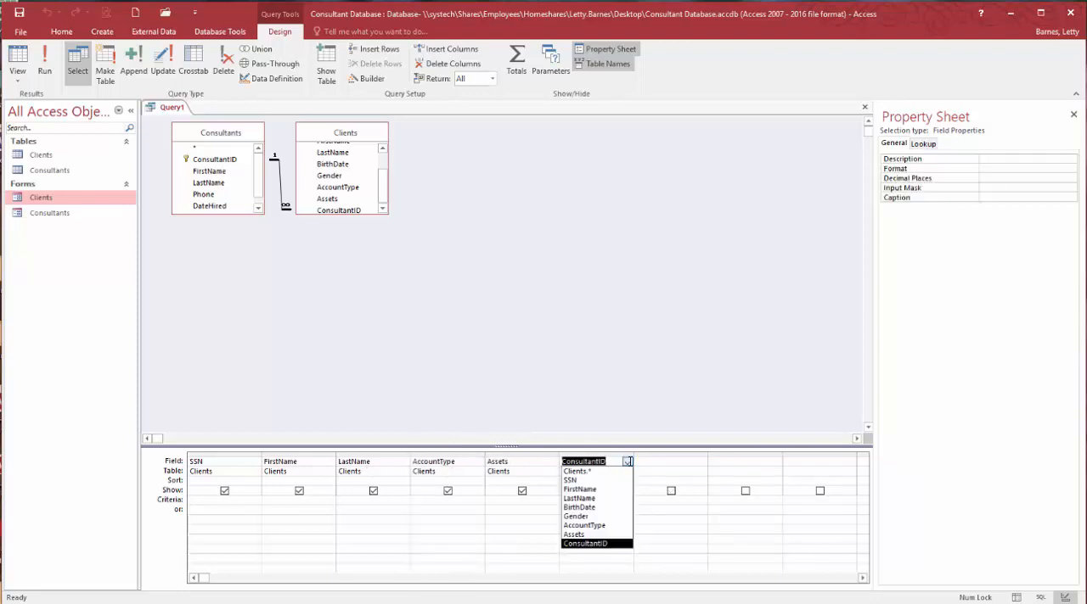
click(627, 471)
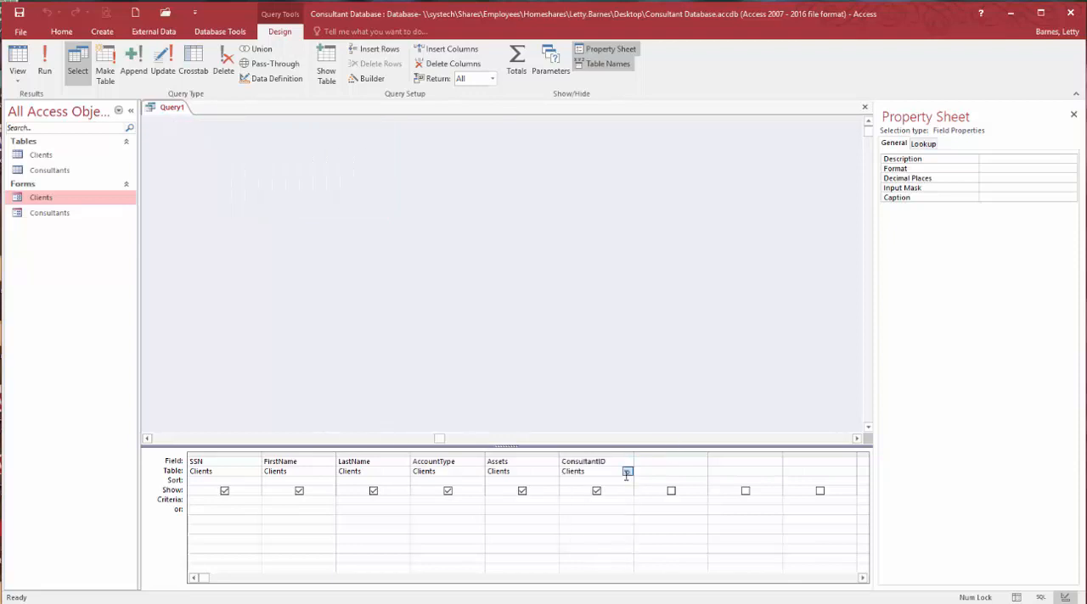
click(627, 472)
click(628, 480)
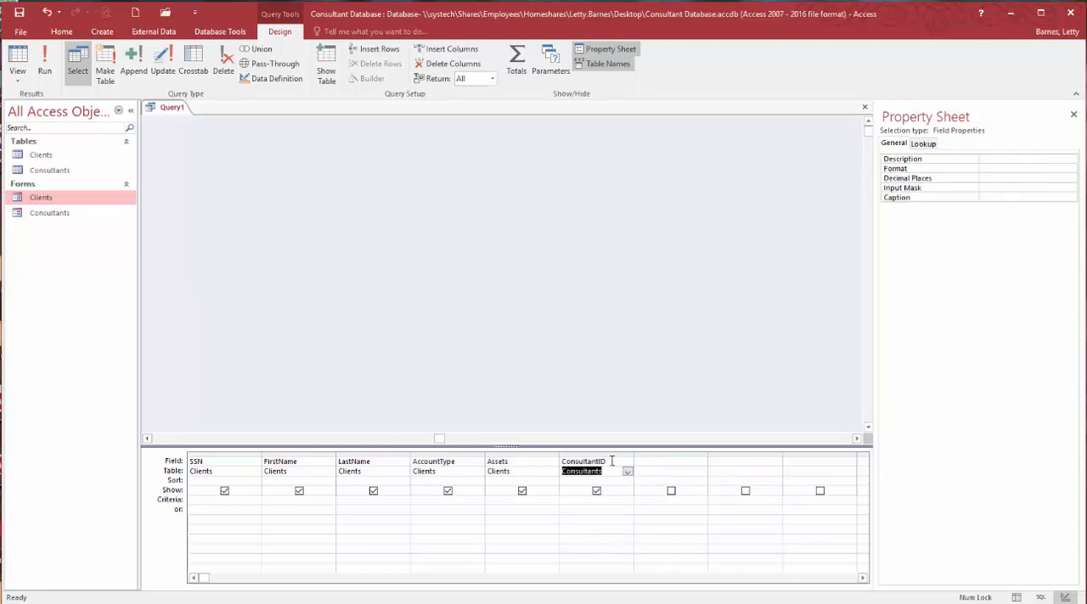
click(613, 461)
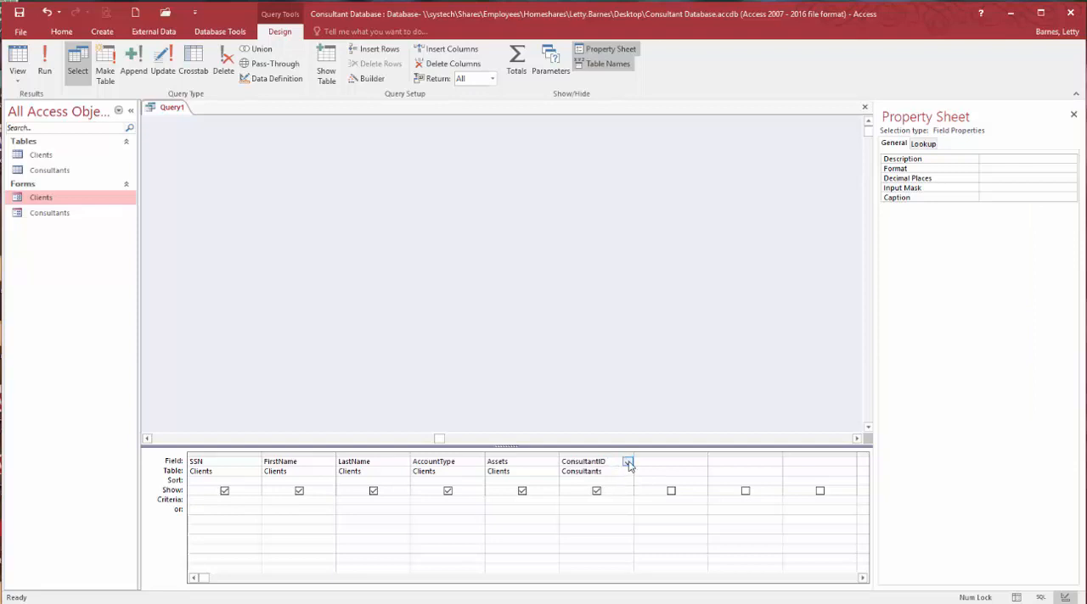
click(628, 463)
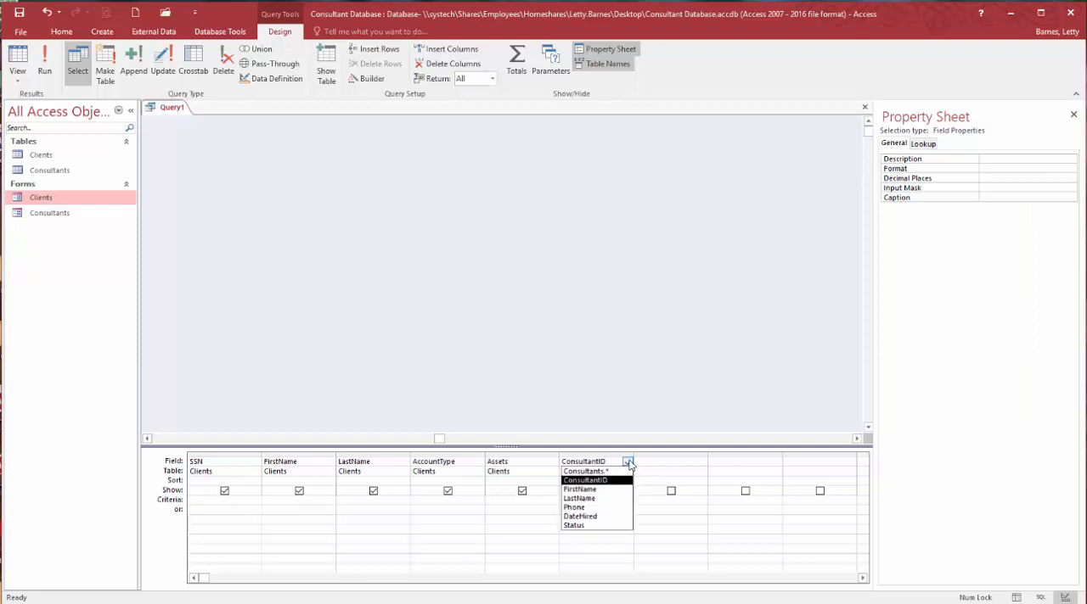
click(605, 498)
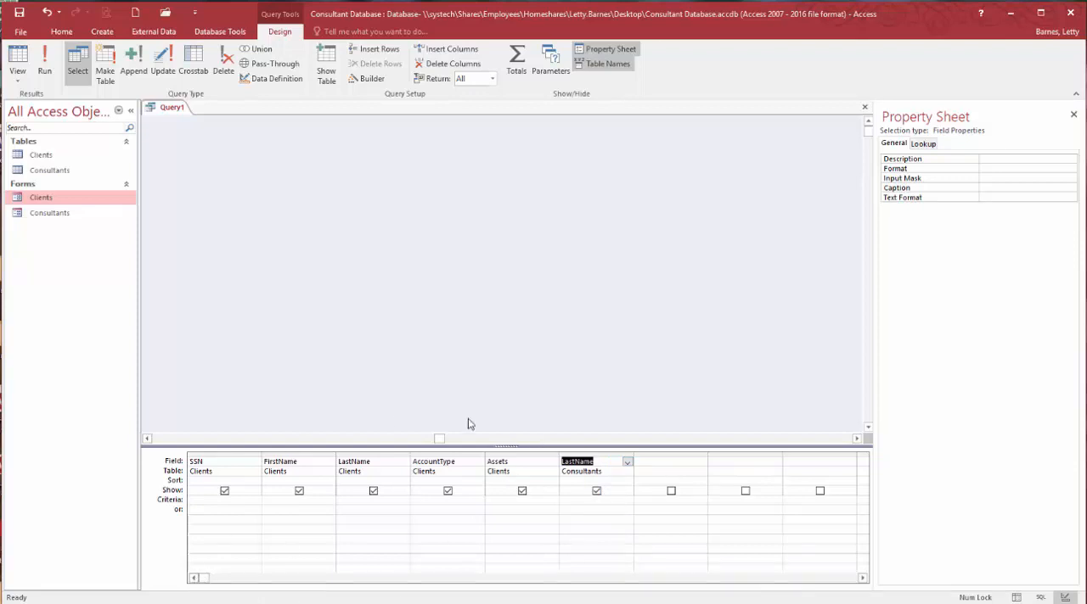
- Move the Consultants field list closer to the Clients list in the query design and run the query
drag(439, 439, 181, 441)
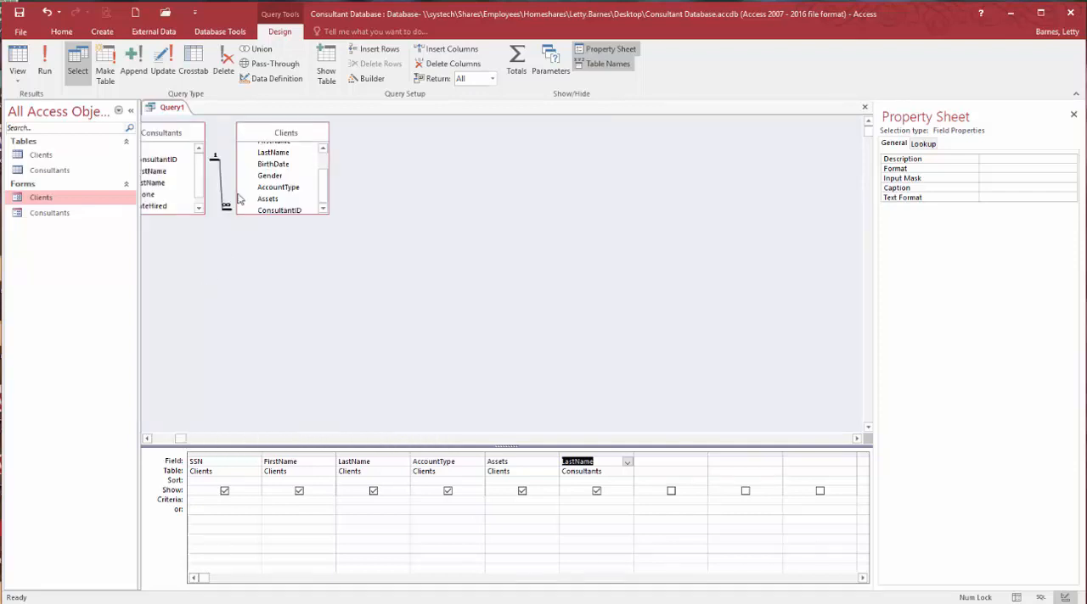
click(150, 138)
drag(150, 138, 170, 138)
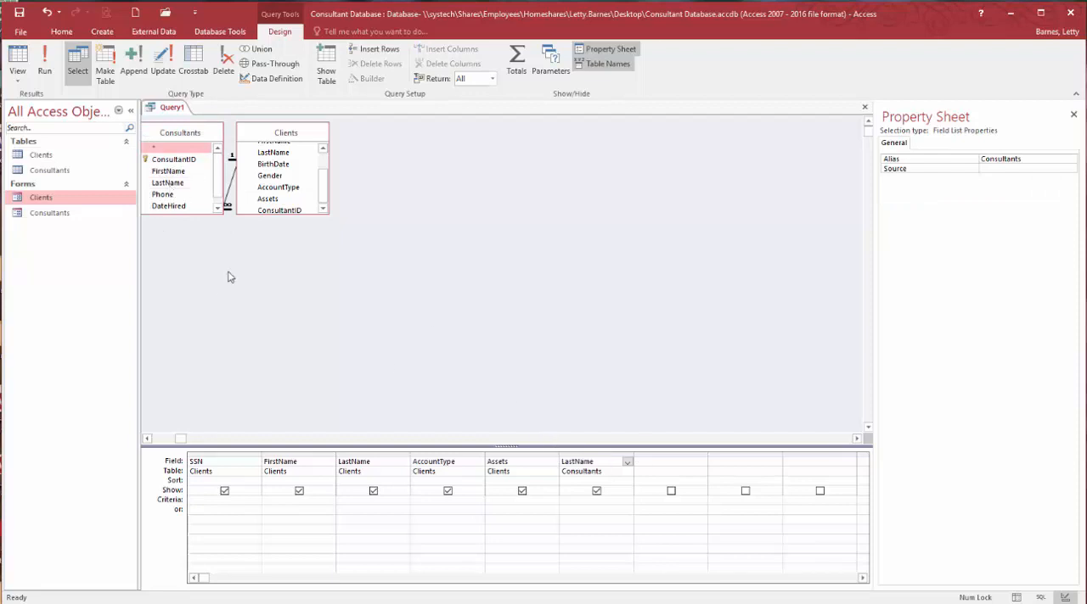
click(612, 463)
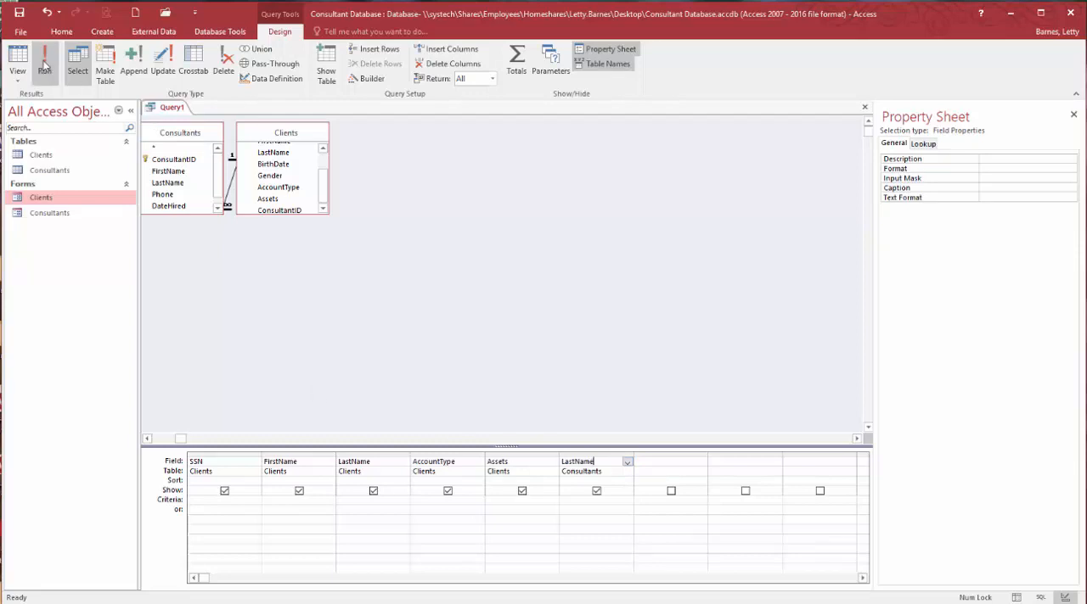
click(44, 61)
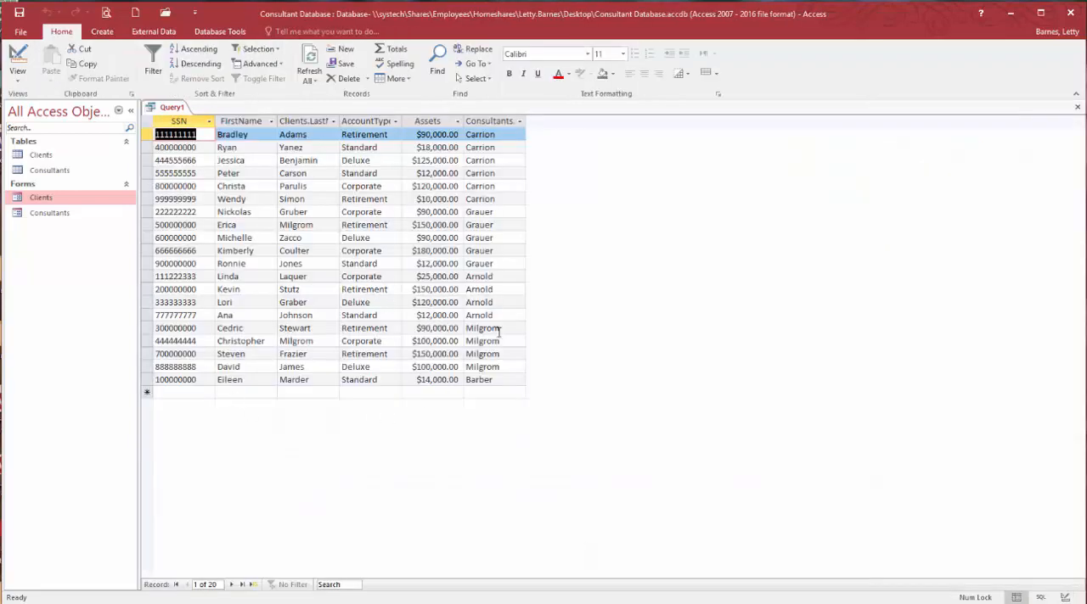
- Copy the value Retirement from the query results, paste it as the AccountType criterion in Design view, and run the query
double_click(351, 134)
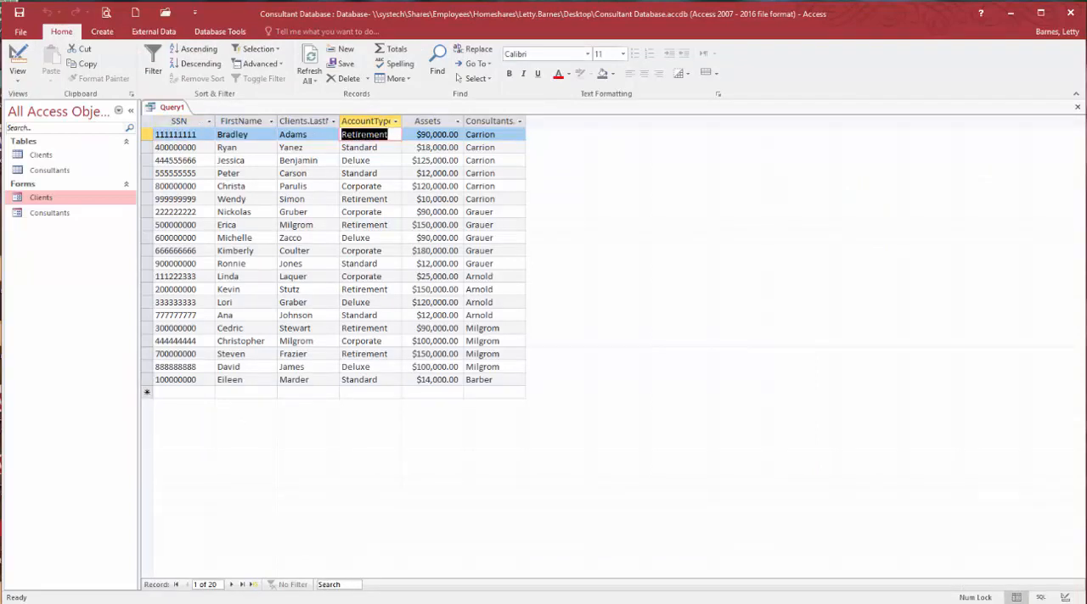
right_click(365, 136)
click(384, 157)
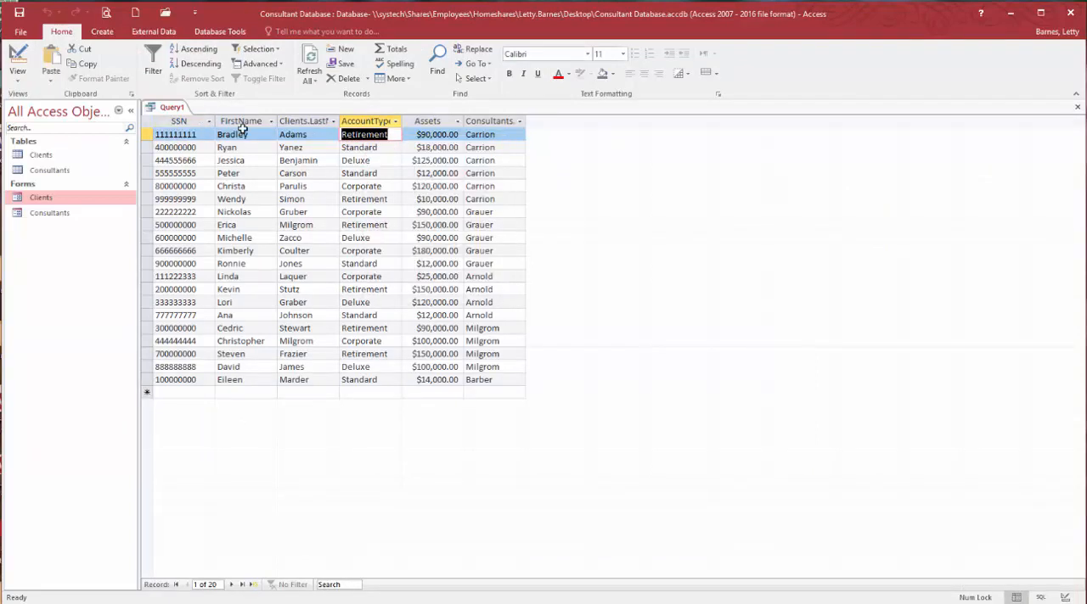
click(18, 56)
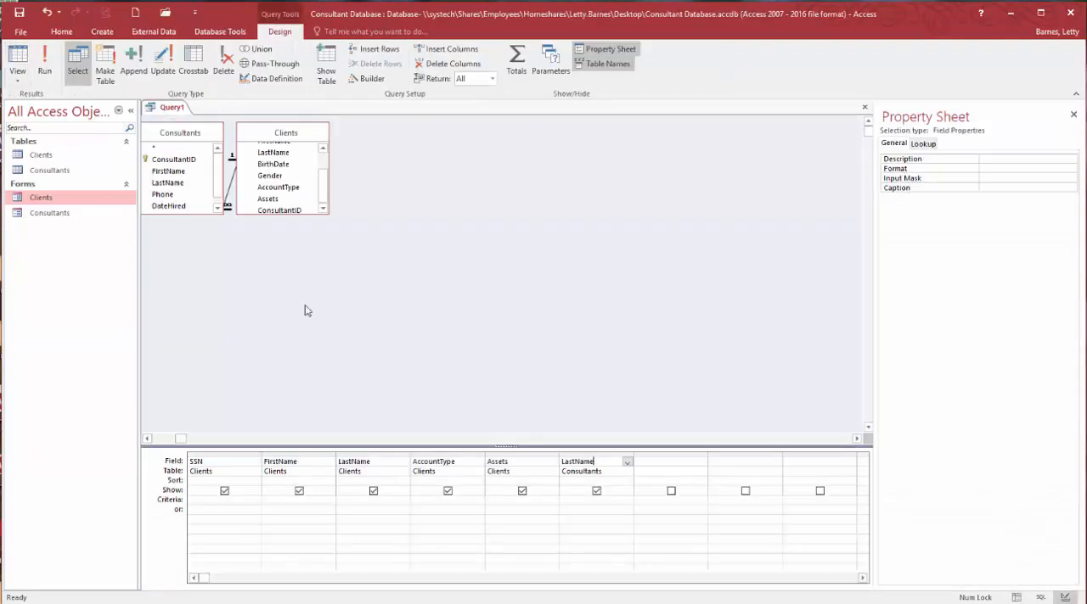
click(433, 503)
right_click(432, 503)
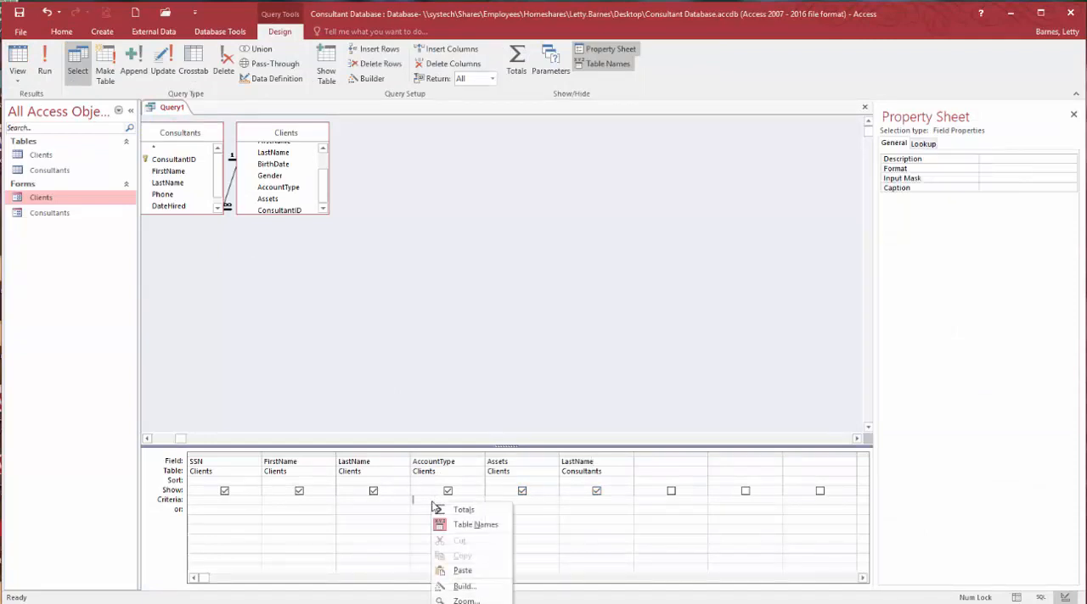
click(464, 569)
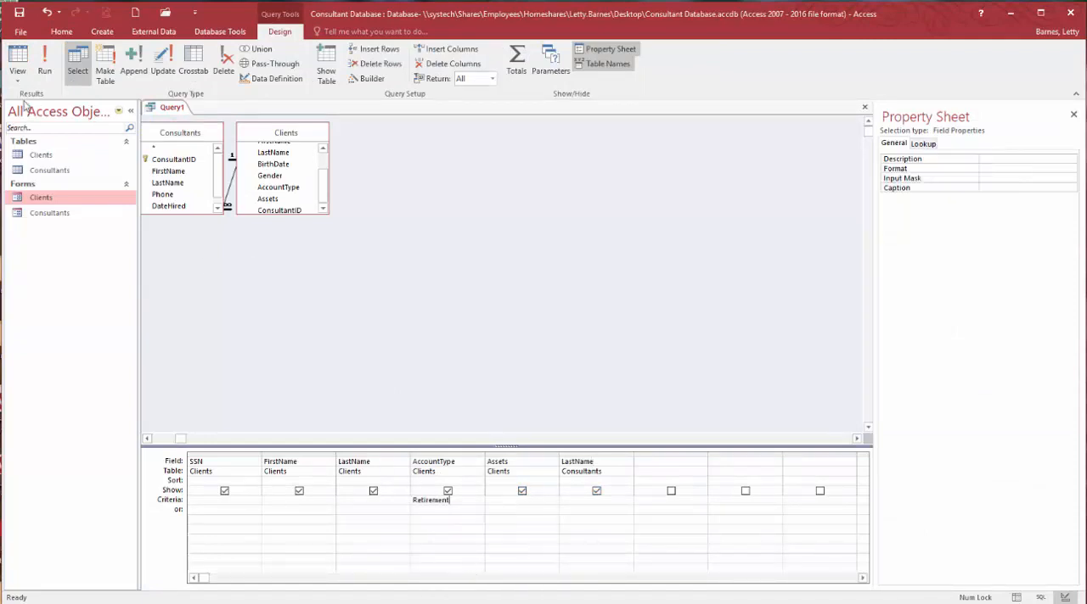
click(54, 56)
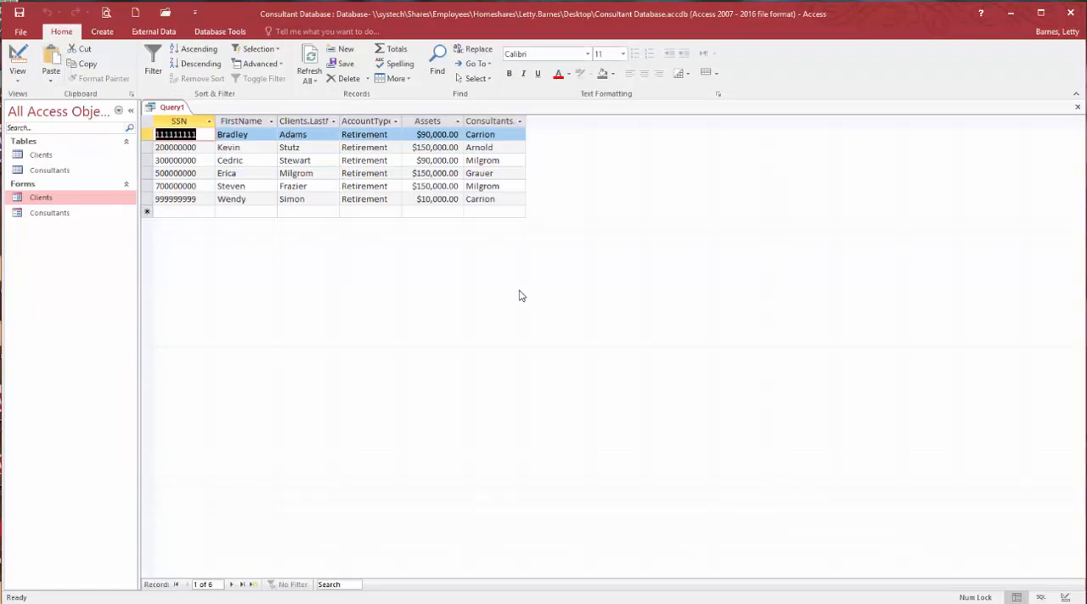
- Save the query as Retirement Accounts and close it
click(20, 12)
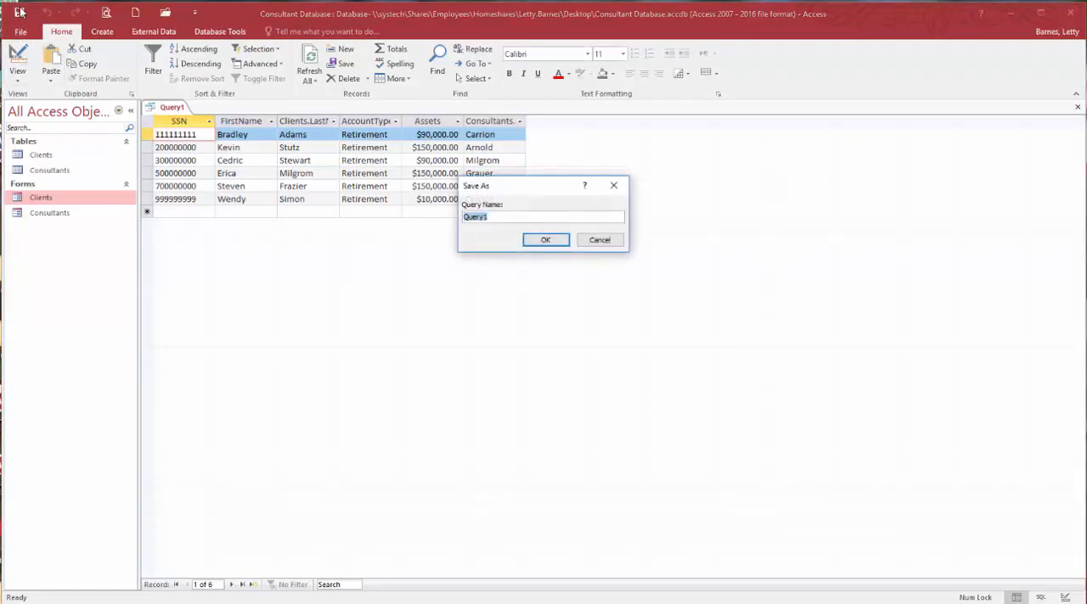
text(Retirement Accounts)
key(Return)
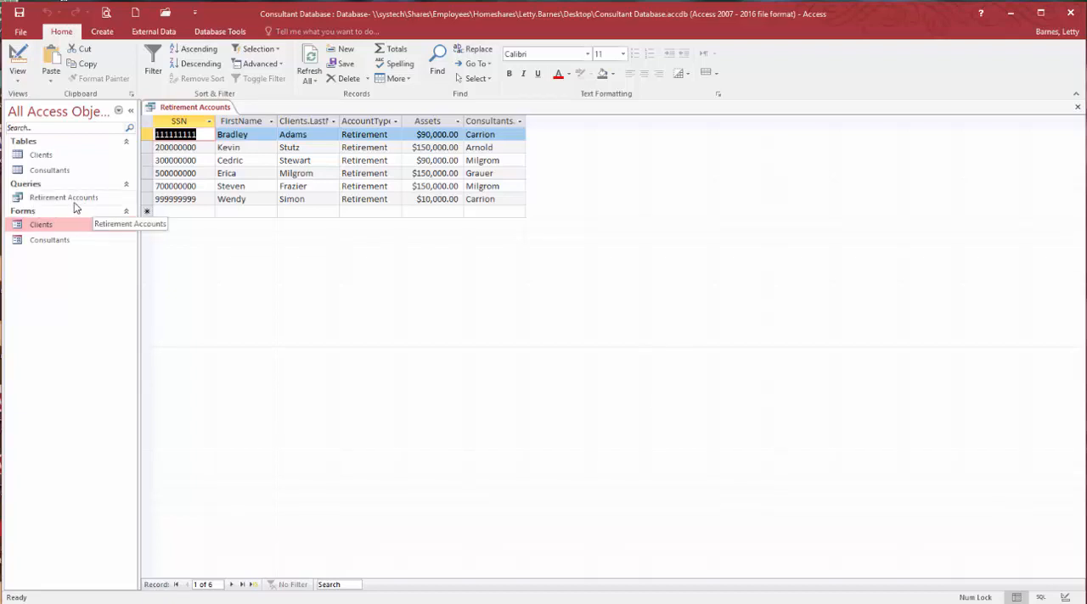
click(1076, 107)
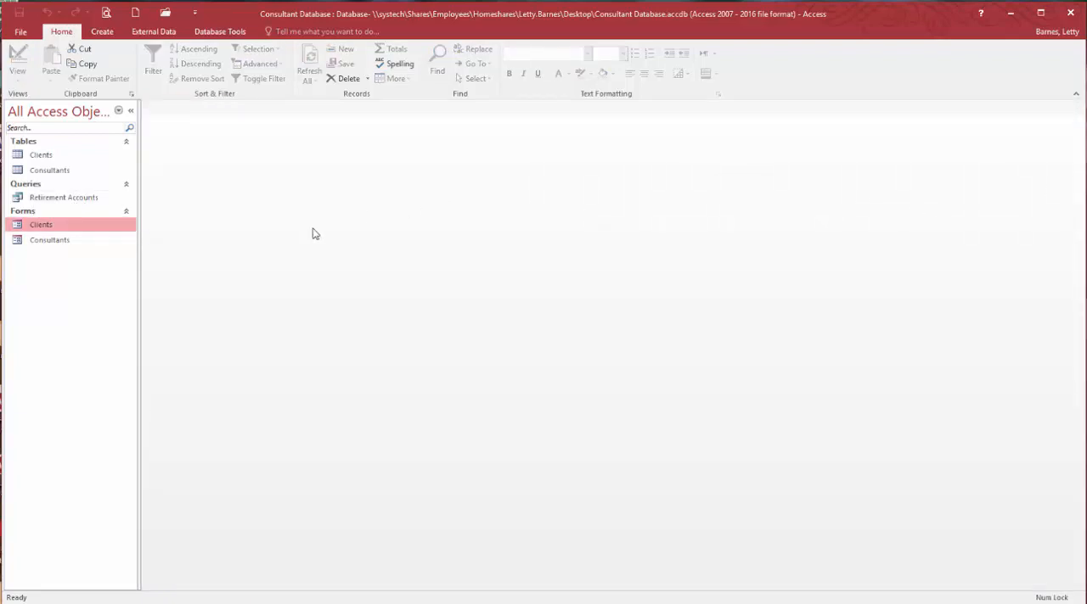
- Create a basic report from the Retirement Accounts query
click(69, 198)
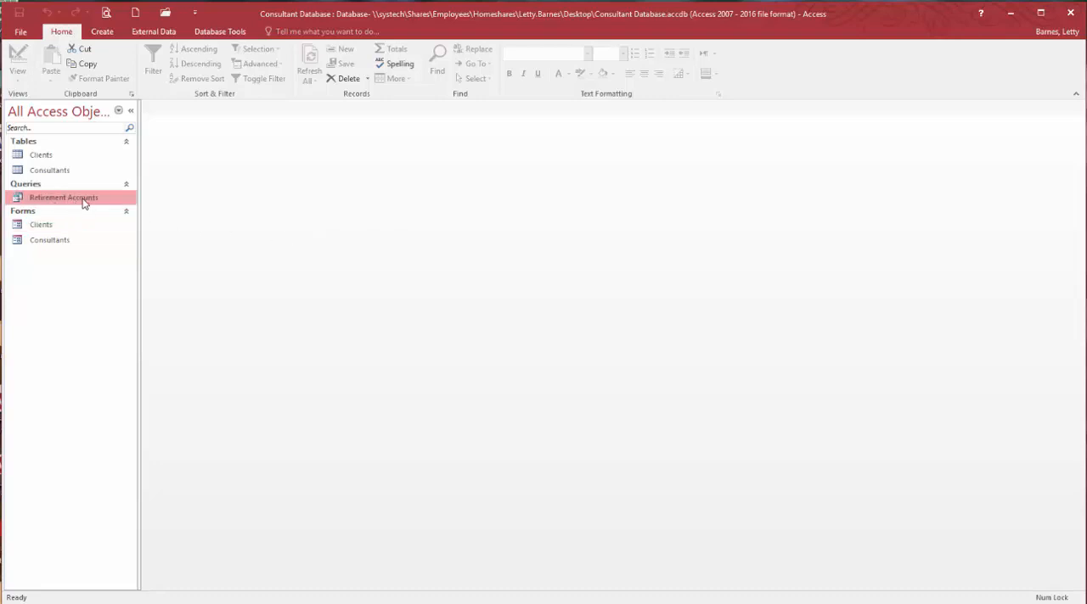
click(101, 33)
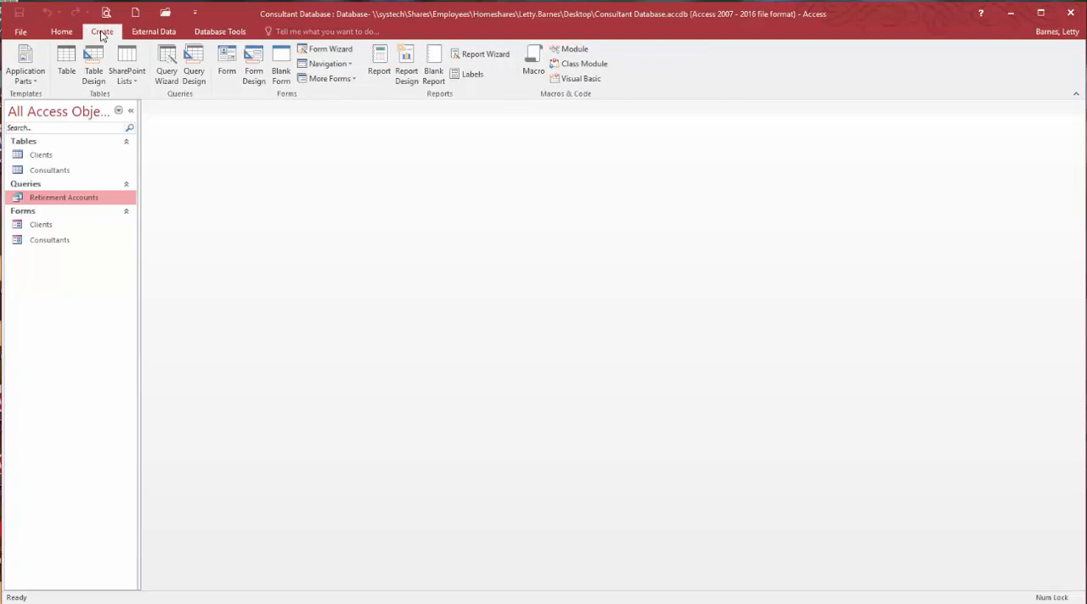
click(379, 59)
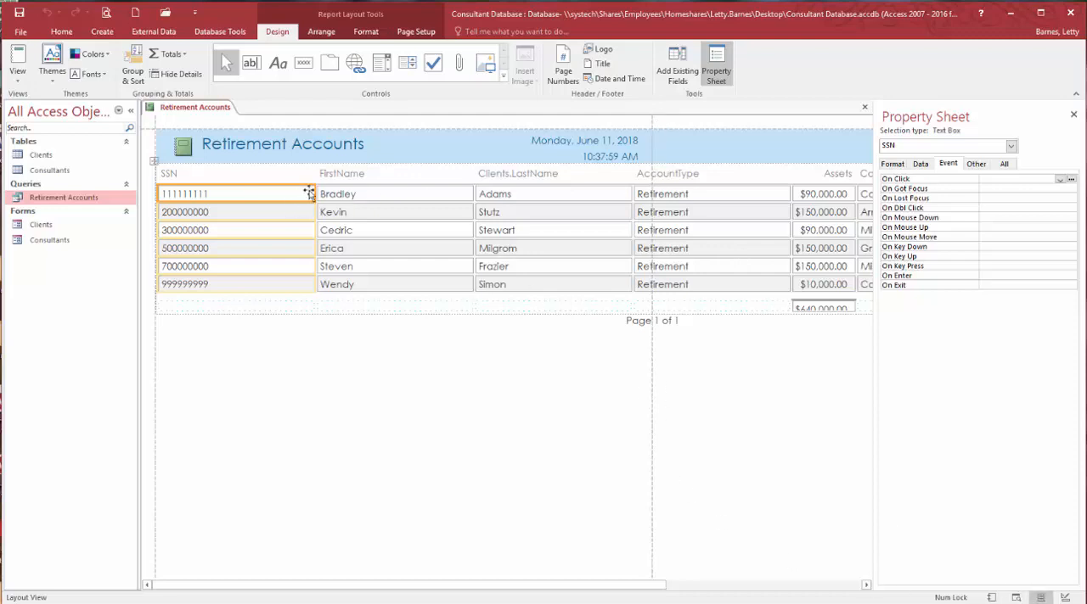
- Narrow the report's SSN, FirstName, Clients.LastName, AccountType and Consultants.LastName columns to fit their headings and data
drag(314, 192, 230, 193)
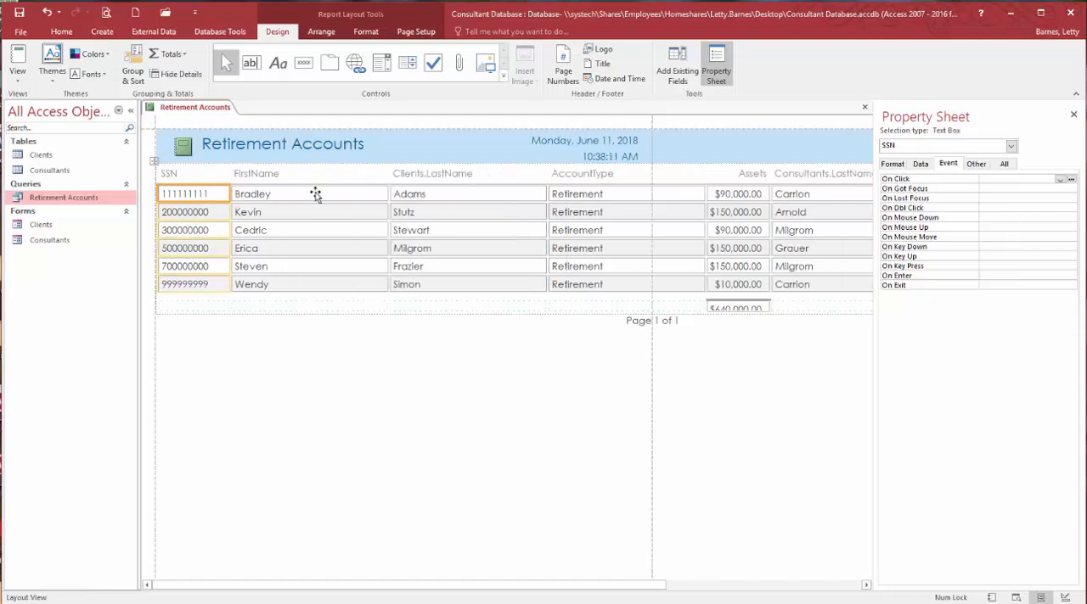
click(315, 193)
drag(387, 194, 302, 194)
click(386, 196)
drag(461, 196, 390, 195)
click(504, 194)
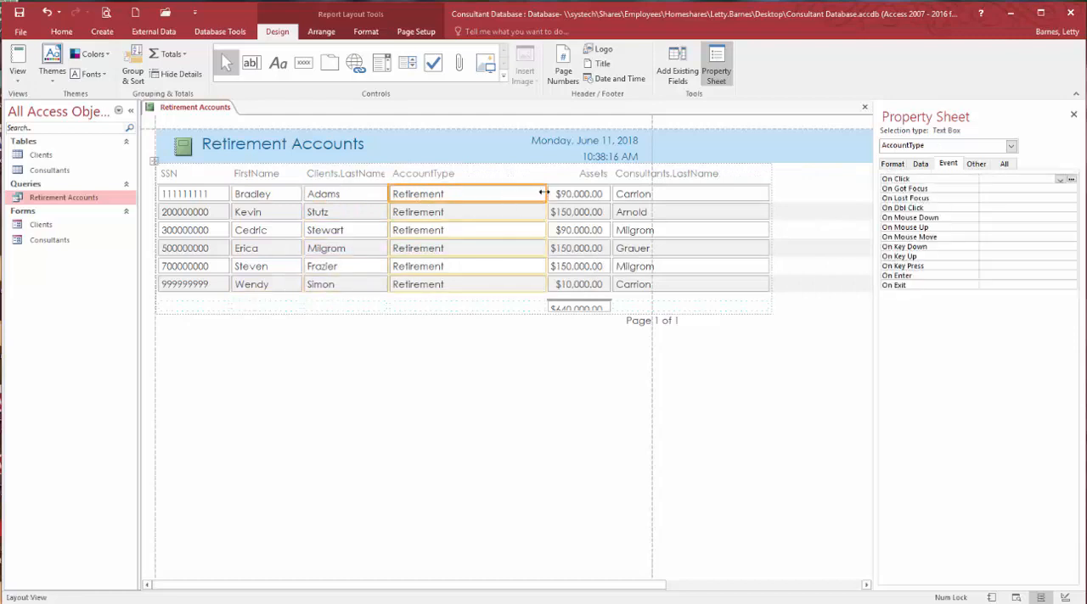
drag(546, 194, 477, 192)
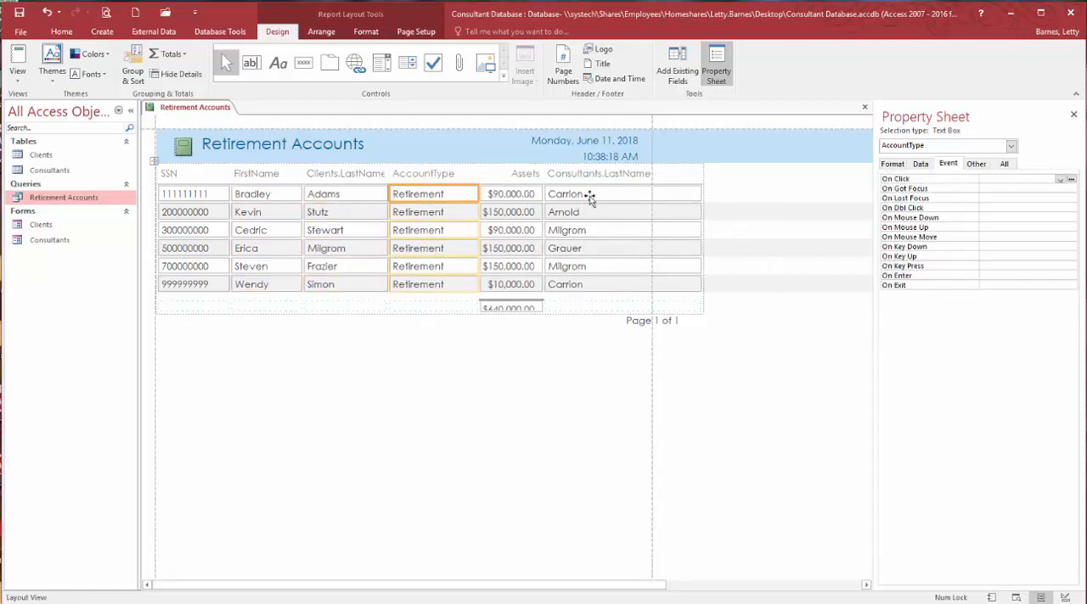
click(696, 194)
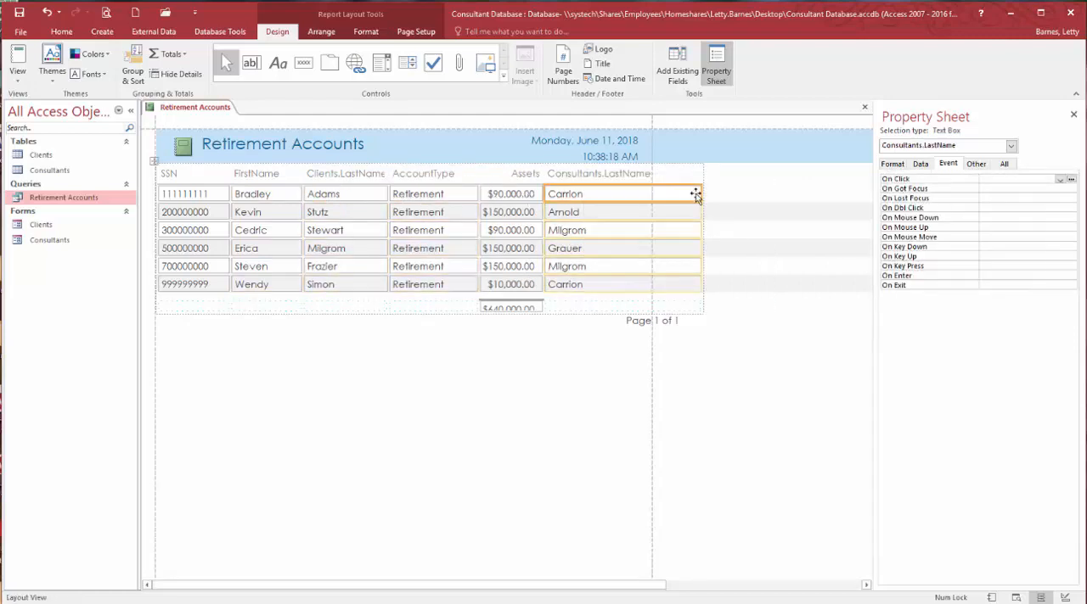
drag(699, 194, 668, 193)
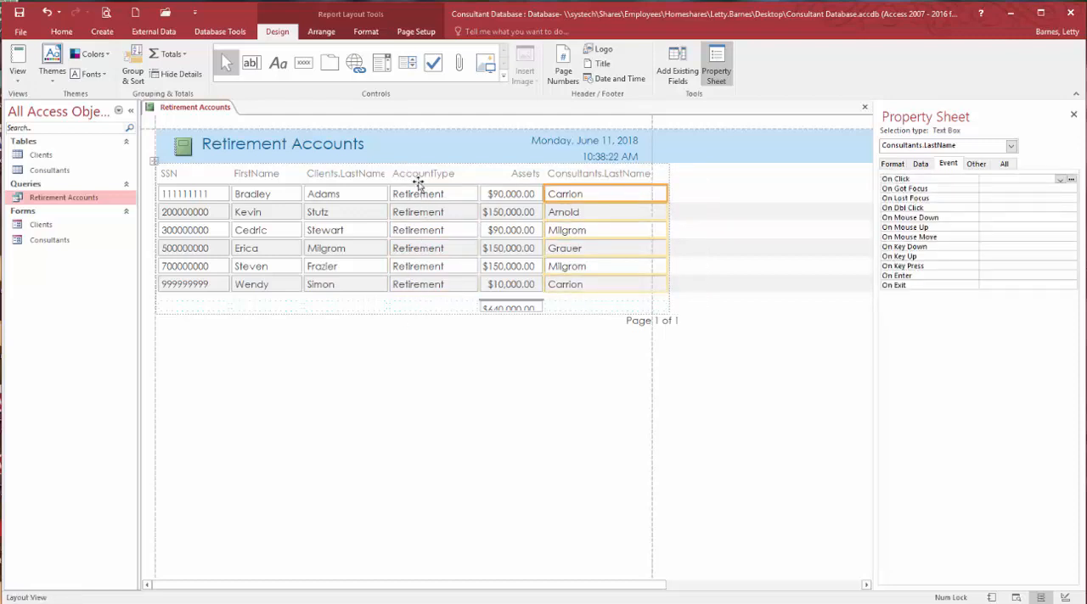
- Delete the AccountType heading and its data column from the report
click(418, 176)
key(Delete)
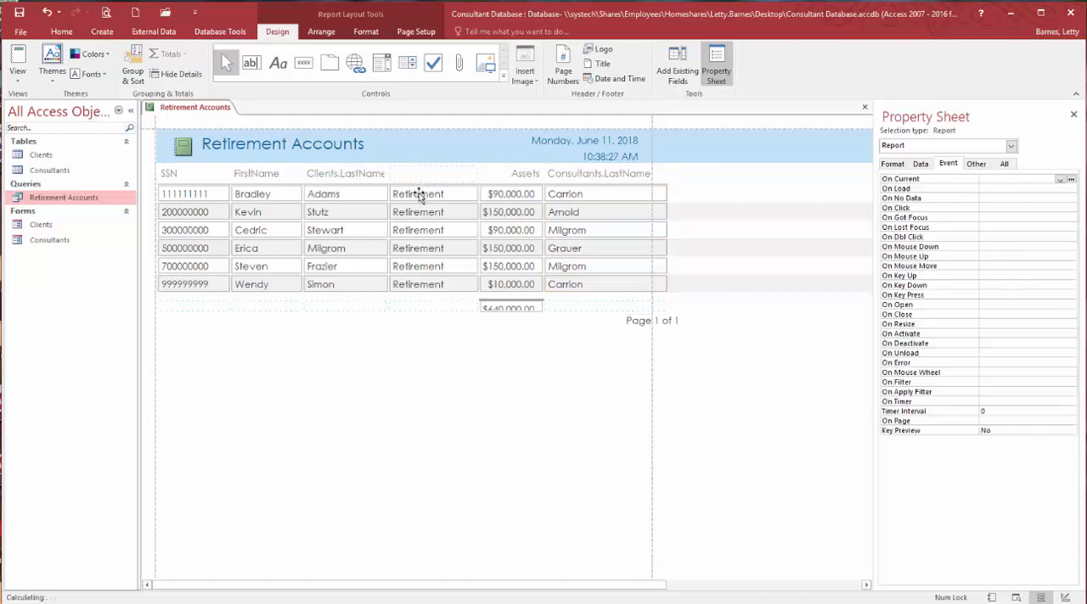
click(419, 193)
key(Delete)
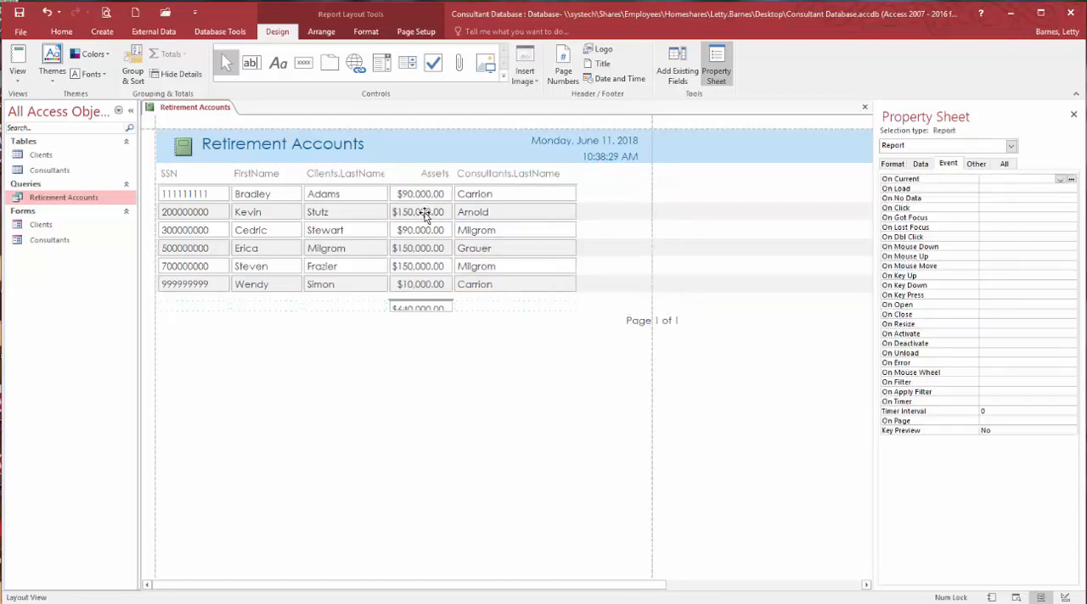
- Move the page number control inside the page boundary, below the SSN, FirstName and Clients.LastName columns
click(637, 323)
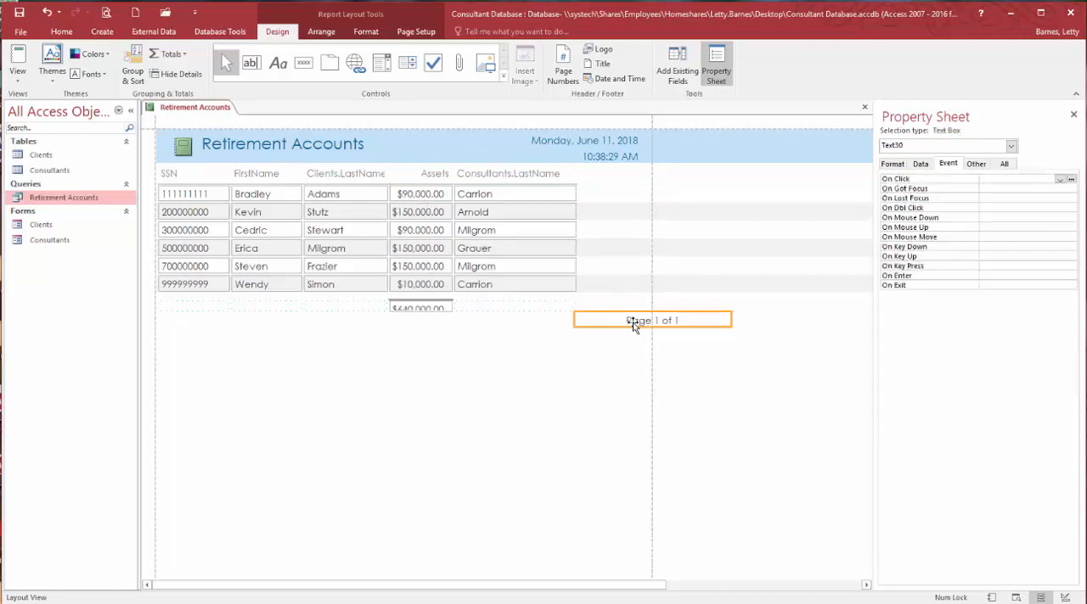
drag(667, 320, 667, 320)
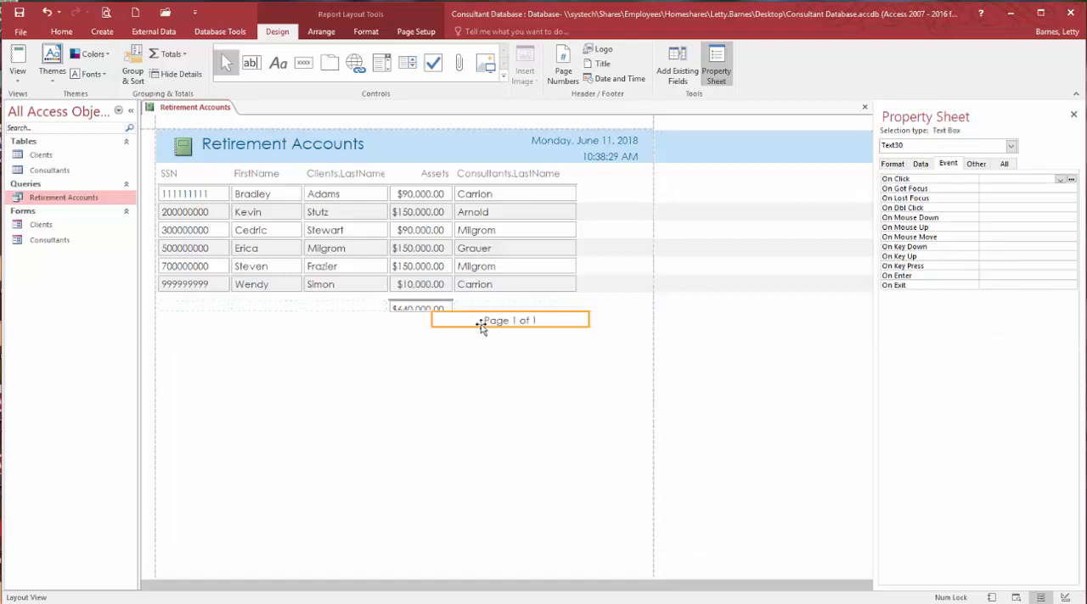
drag(485, 323, 484, 326)
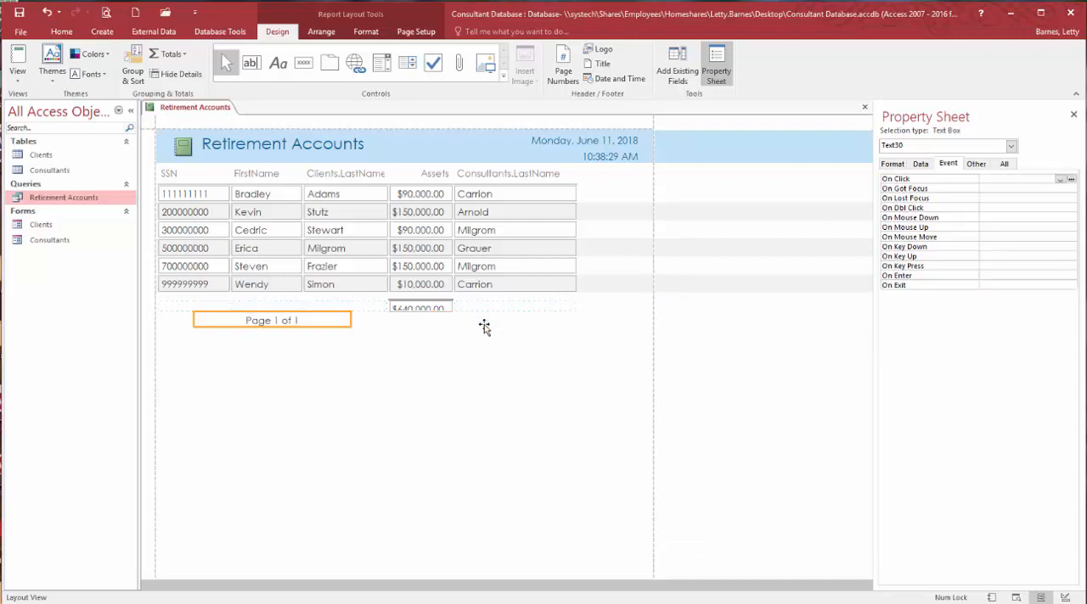
- Increase the height of the Assets total box to fit its full amount, and display the report in Report view
click(438, 308)
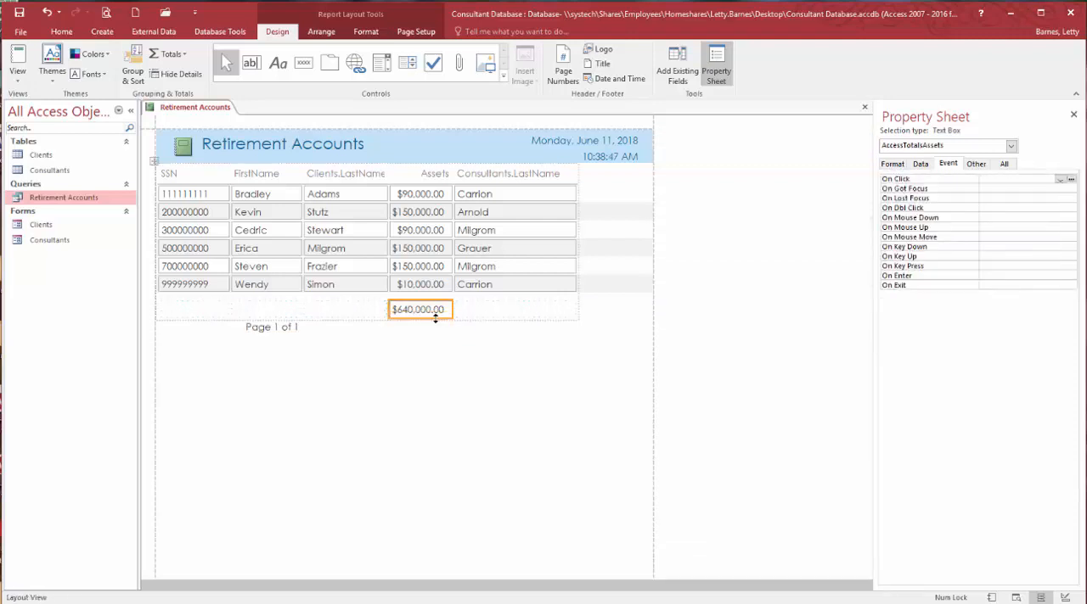
click(417, 384)
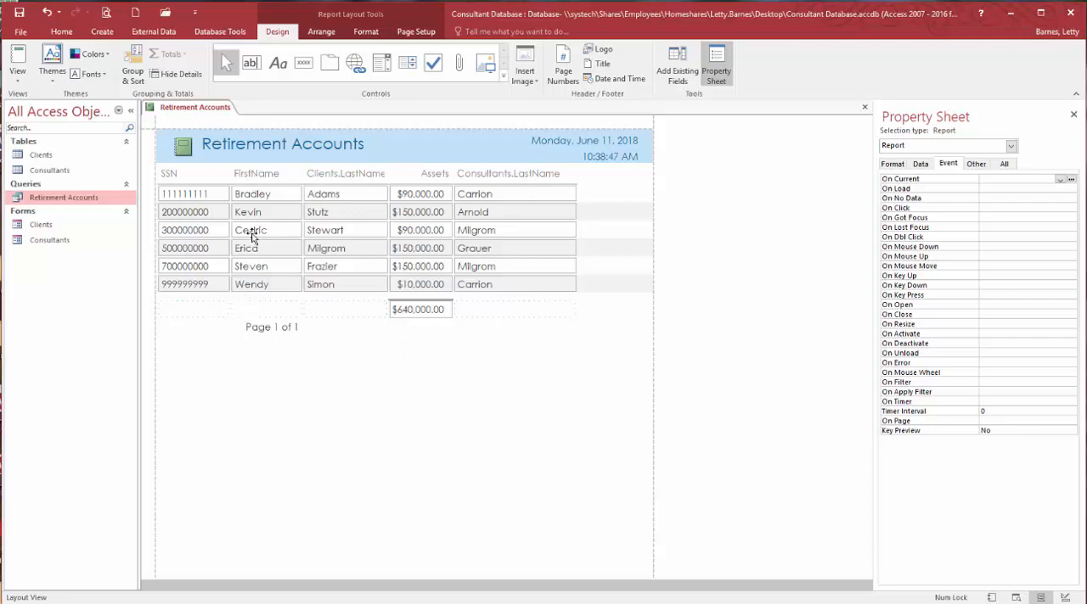
click(17, 56)
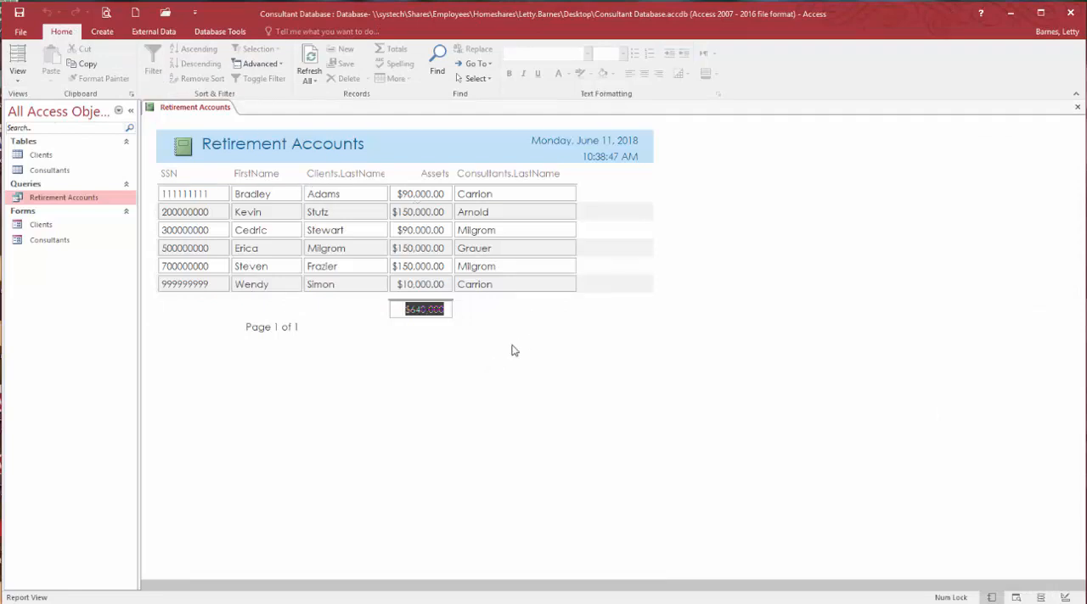
- Close the finished report and save its design under the name Retirement Accounts
click(440, 311)
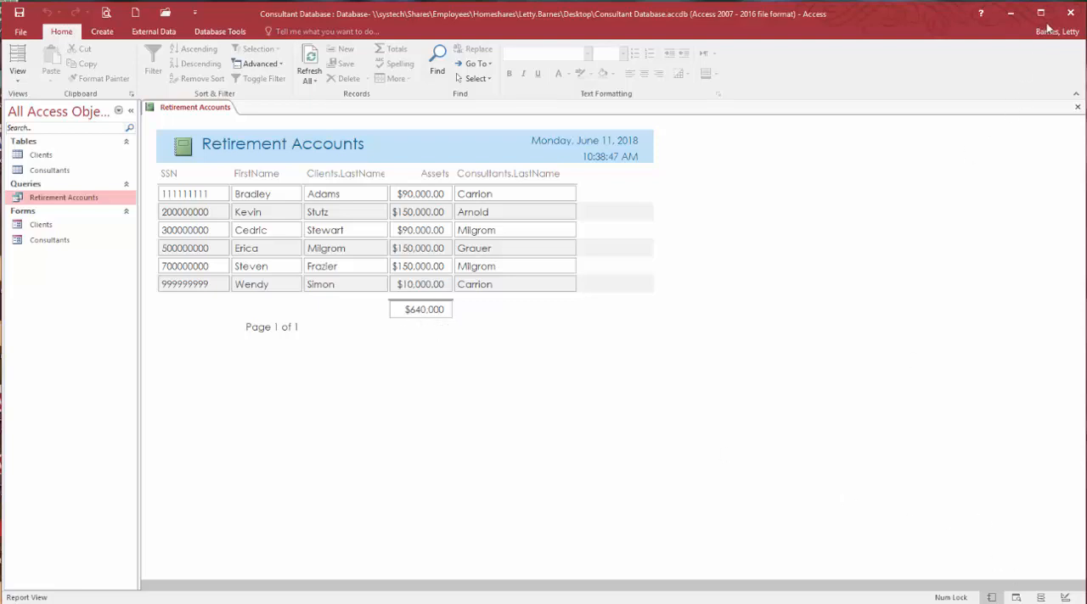
click(1077, 107)
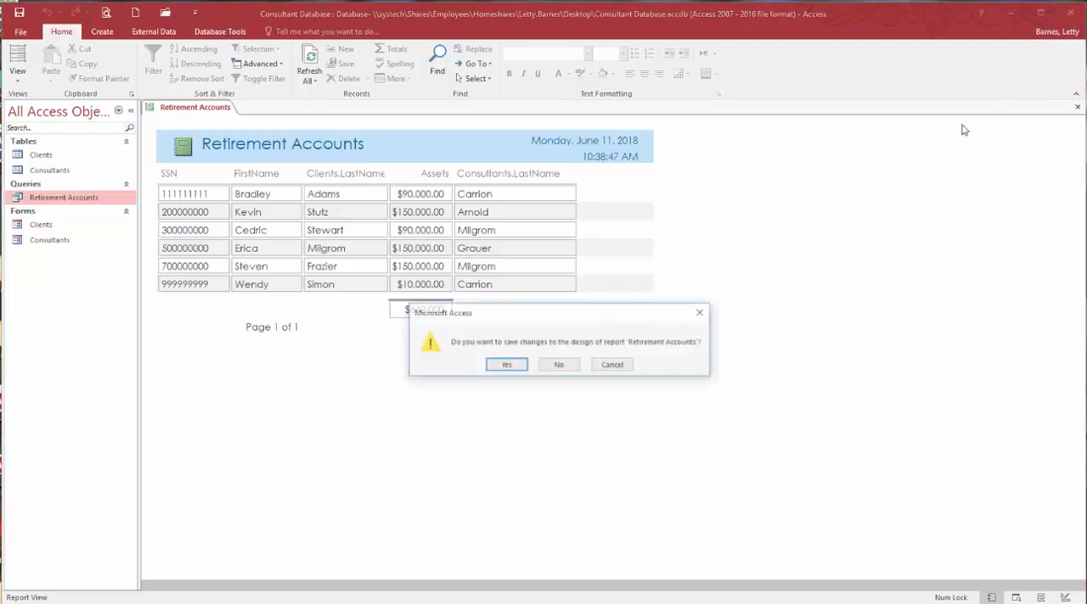
click(521, 365)
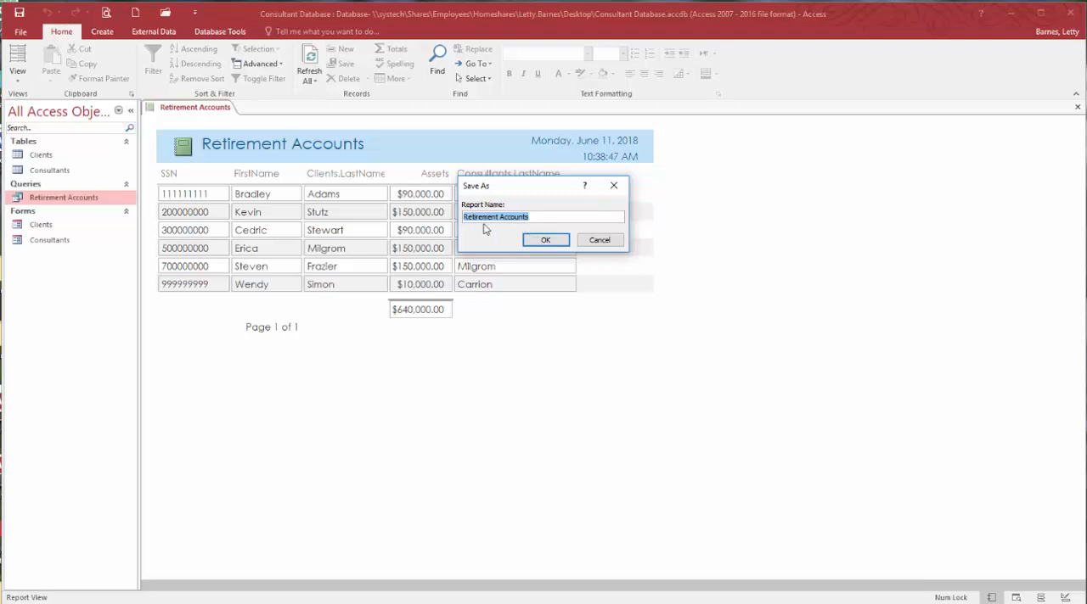
click(545, 239)
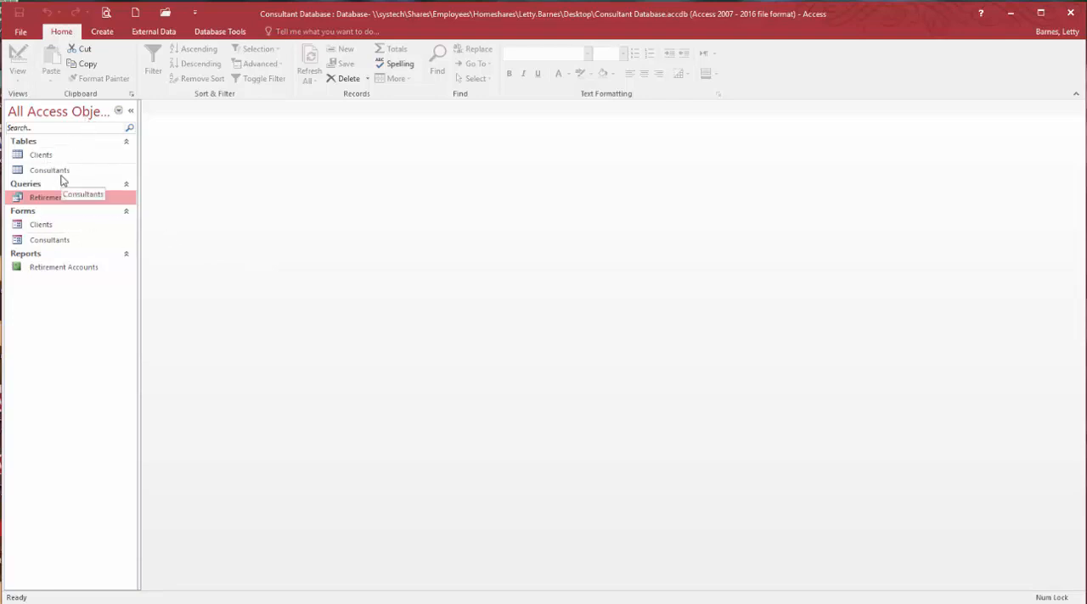
- Start a Report Wizard report and add LastName, FirstName and Phone from the Consultants table
click(102, 33)
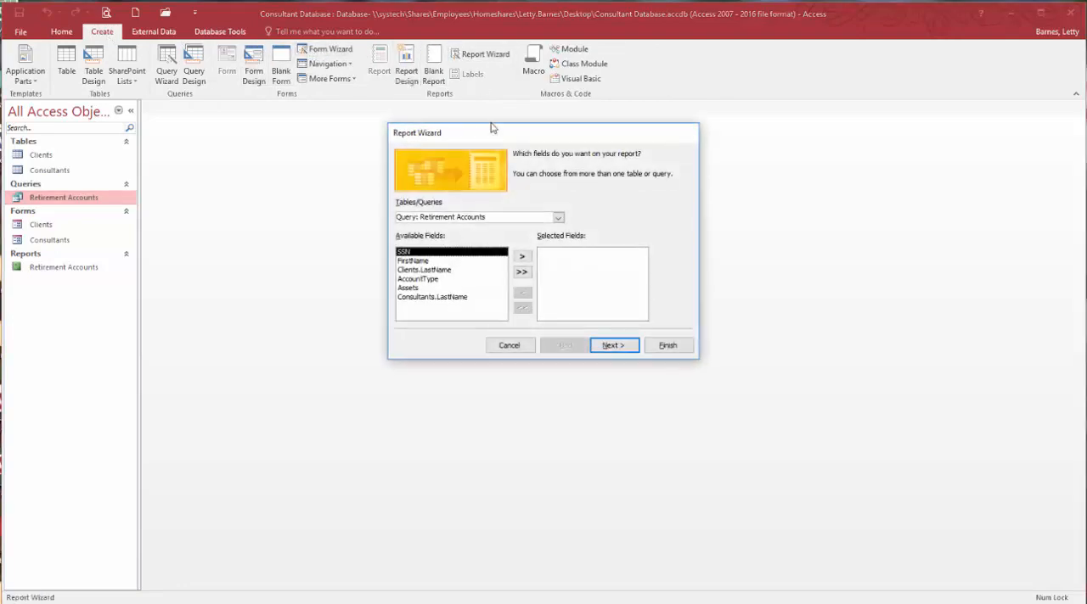
click(480, 53)
click(559, 217)
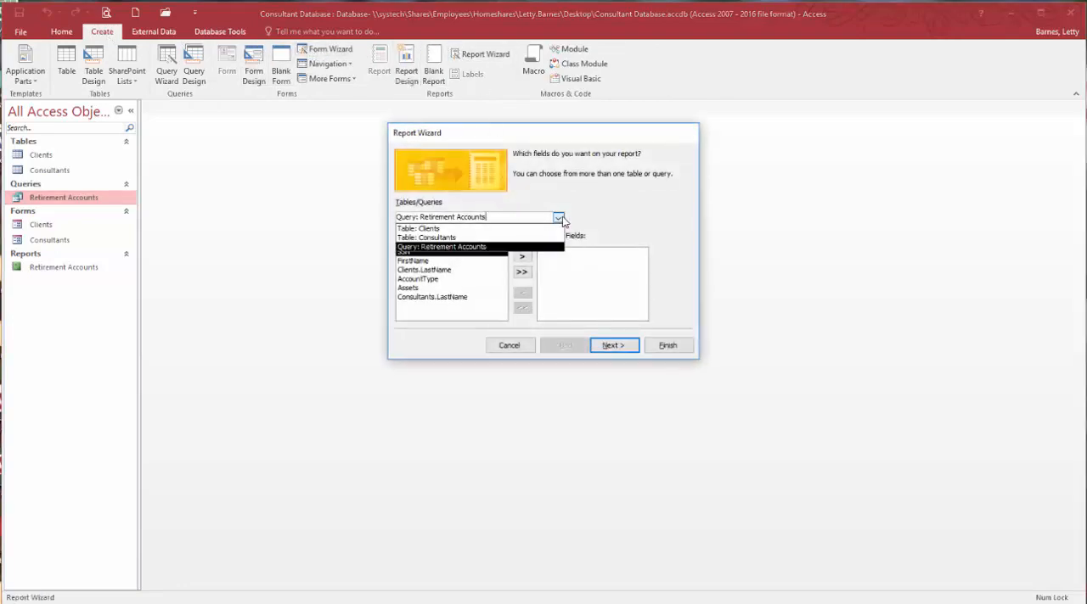
click(462, 238)
double_click(414, 268)
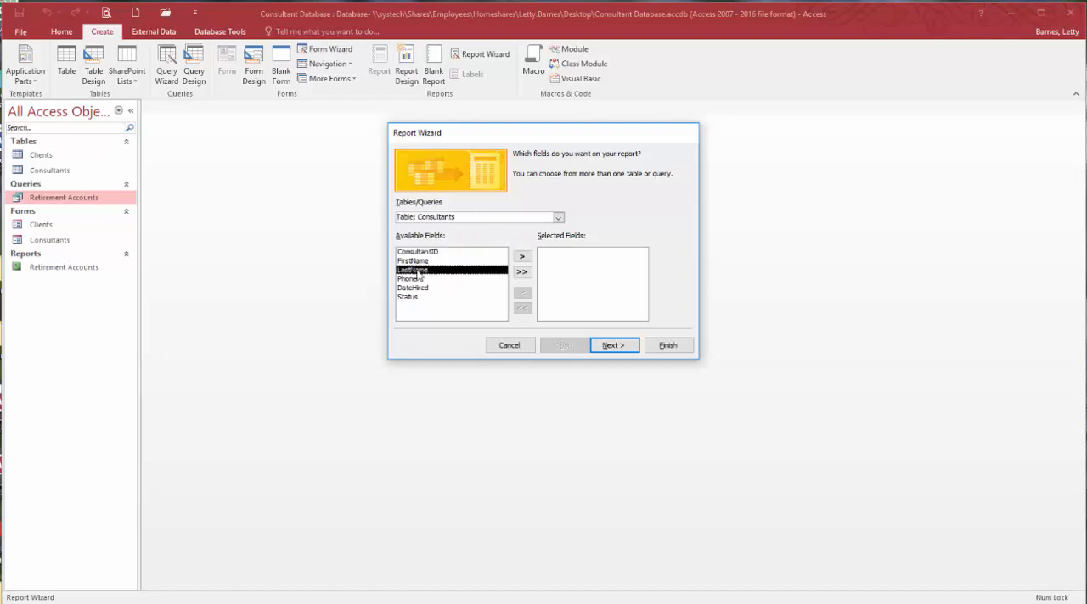
double_click(416, 263)
double_click(414, 261)
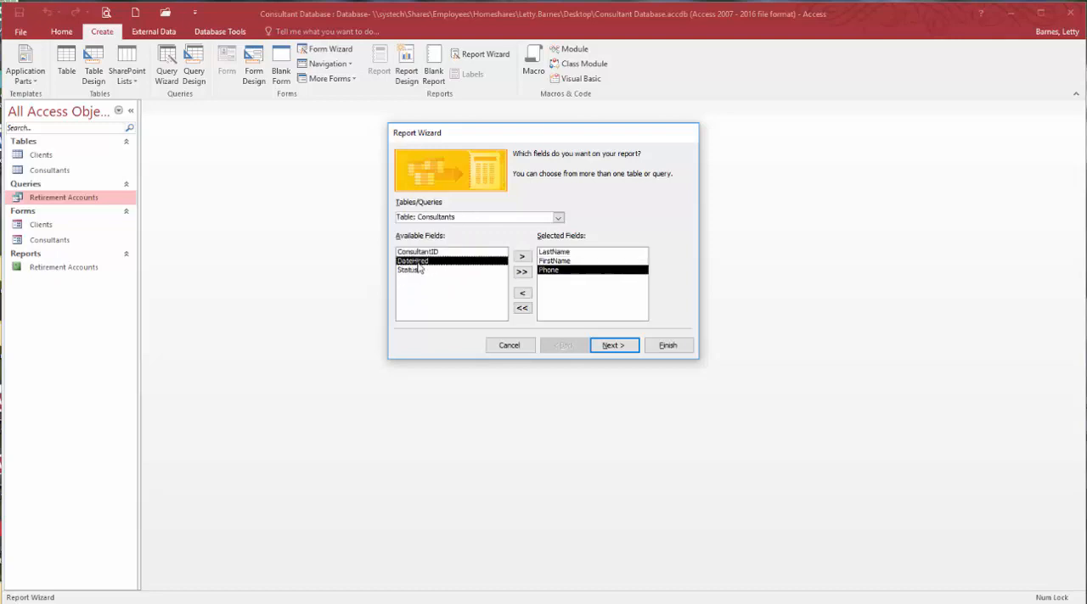
- Add LastName, FirstName, AccountType and Assets from the Clients table to the report's selected fields
click(530, 213)
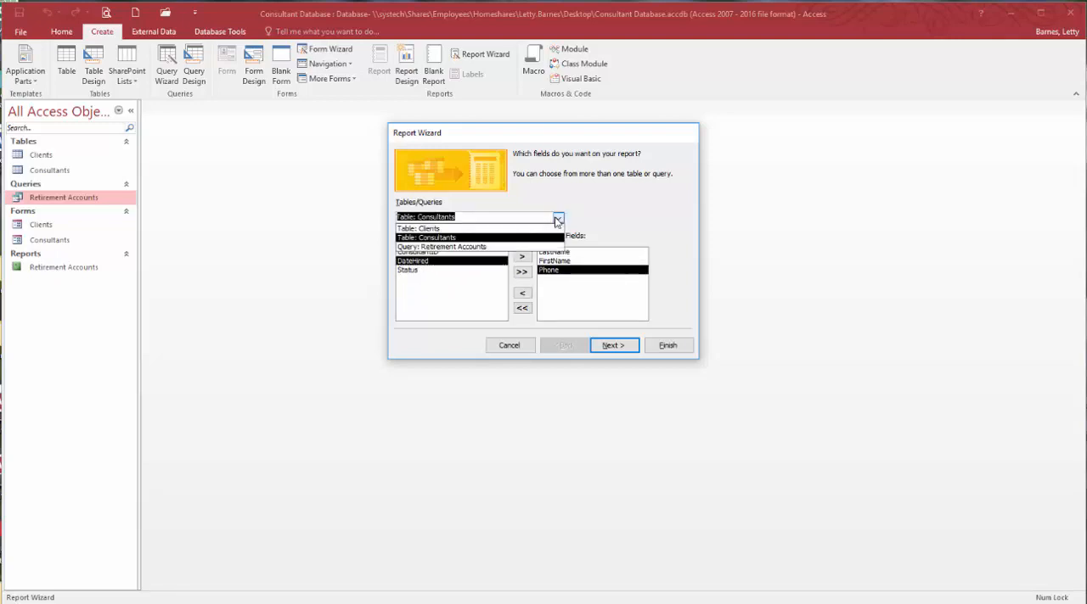
click(458, 227)
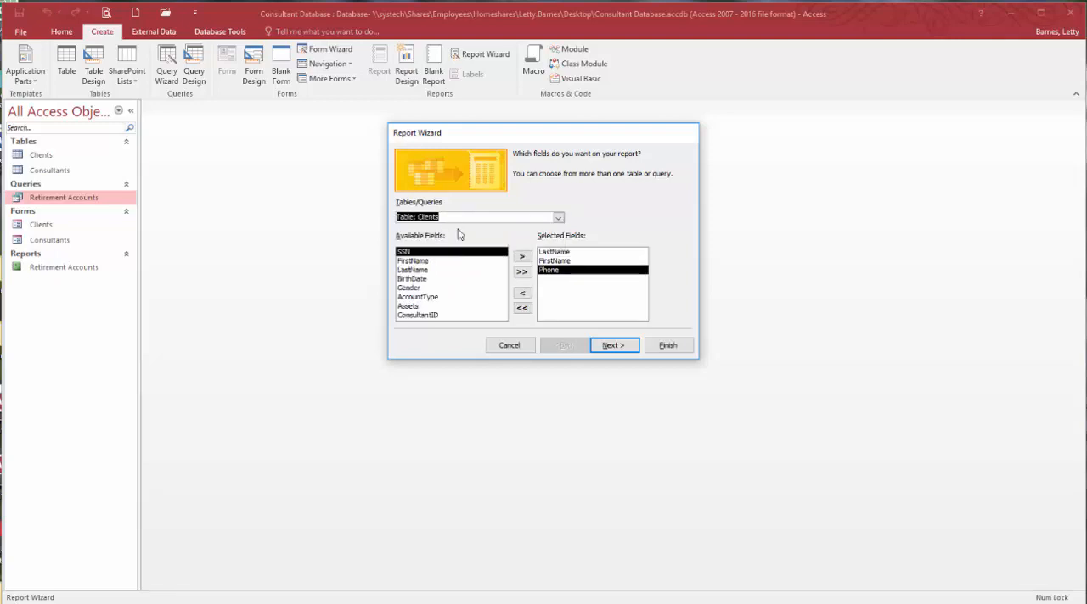
double_click(413, 270)
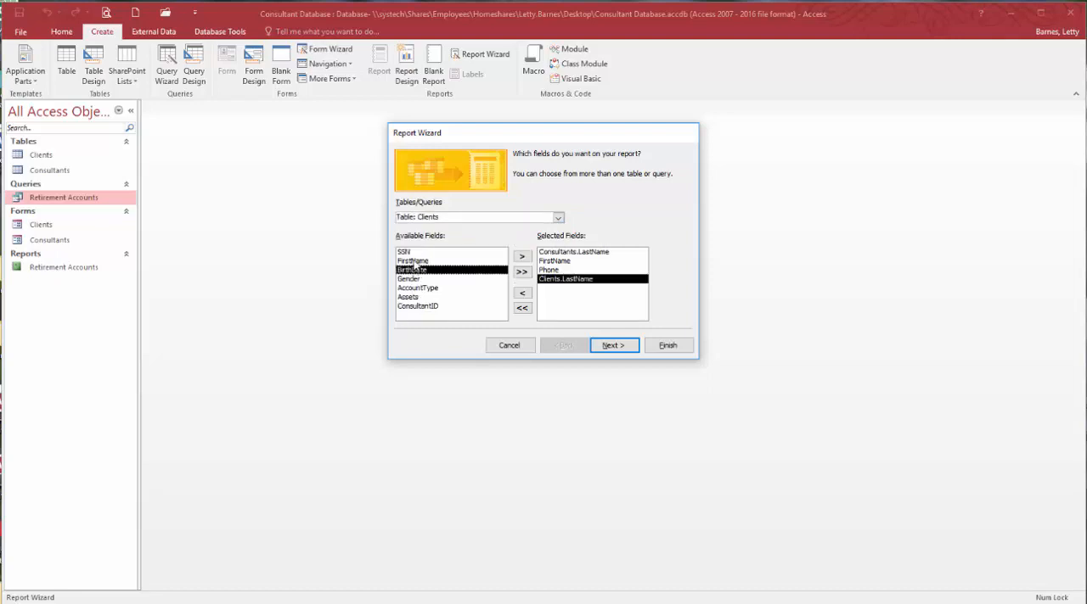
double_click(414, 262)
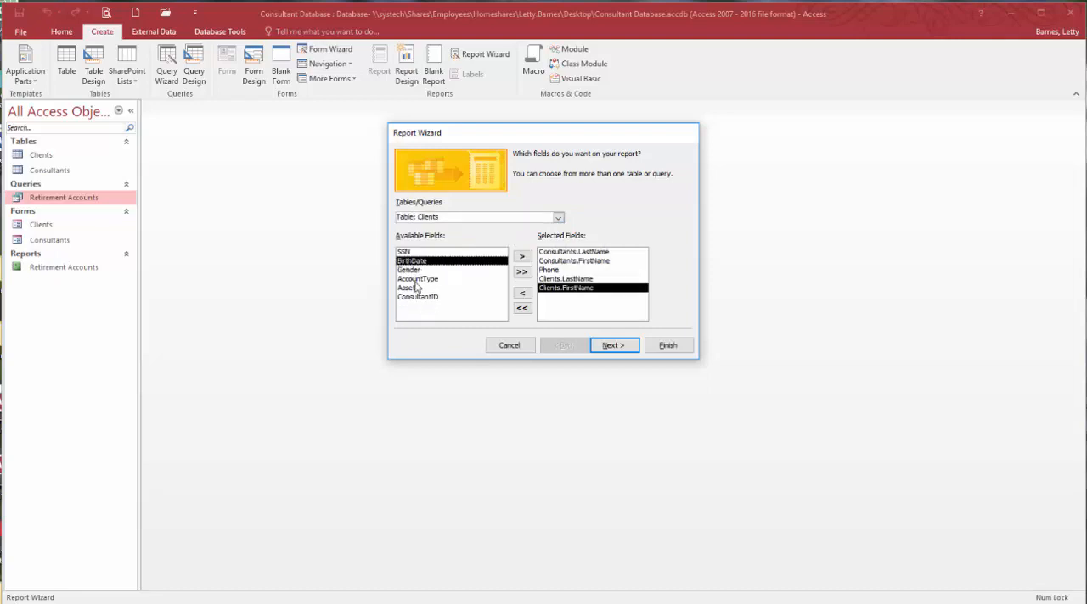
double_click(415, 280)
double_click(415, 280)
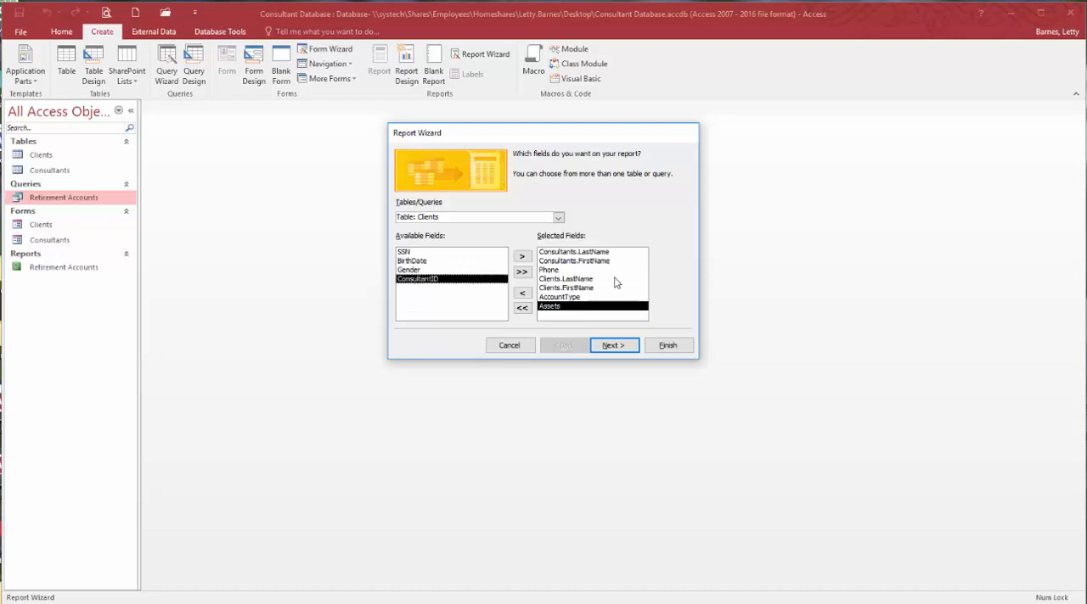
- View the report data by Consultants and sort the detail records by Clients_LastName in ascending order
click(602, 347)
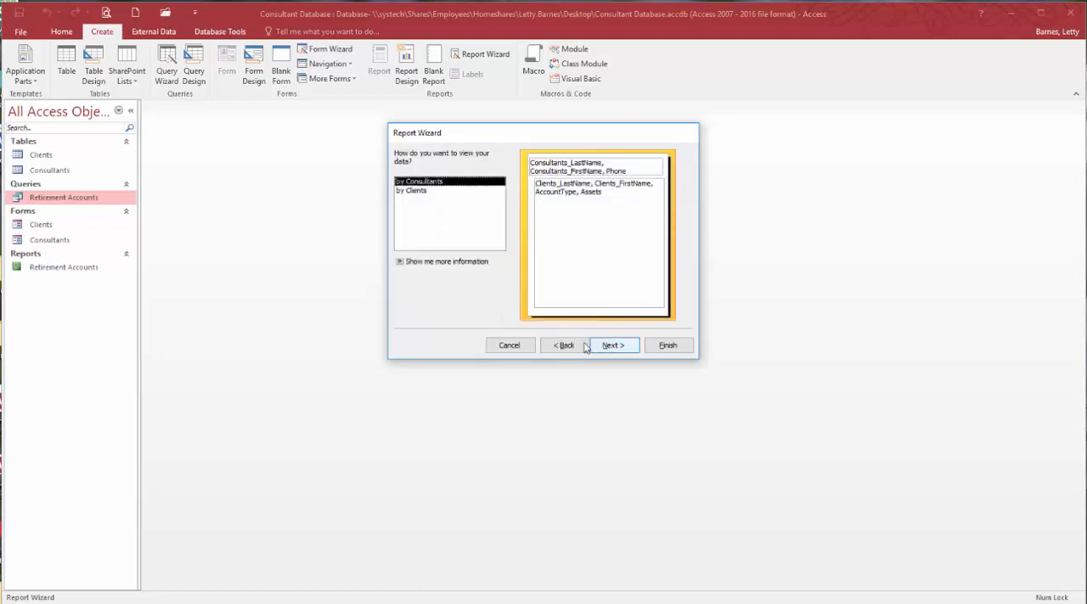
click(430, 191)
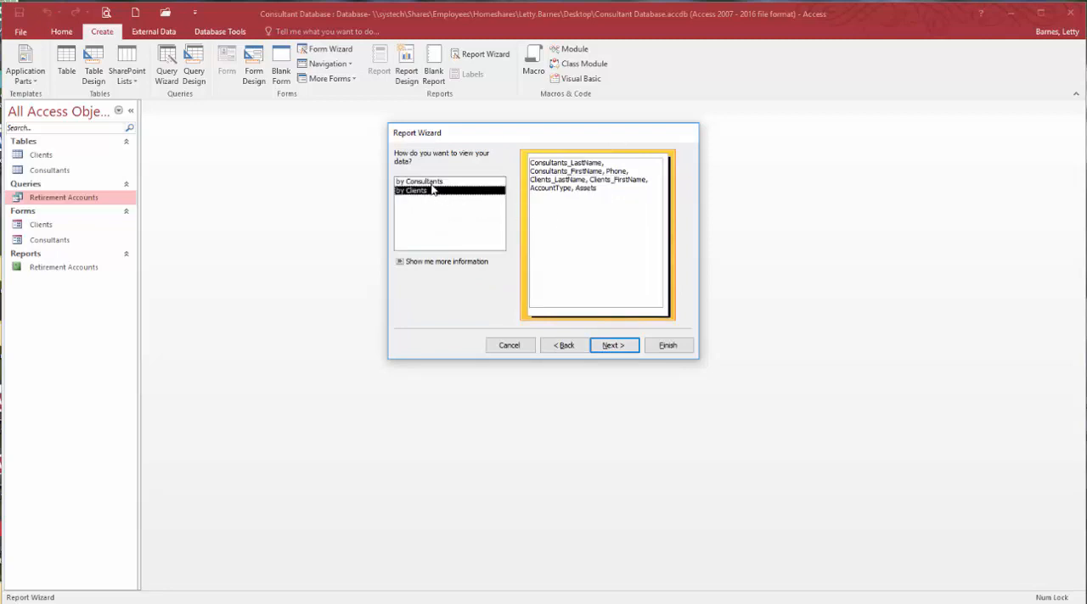
click(427, 182)
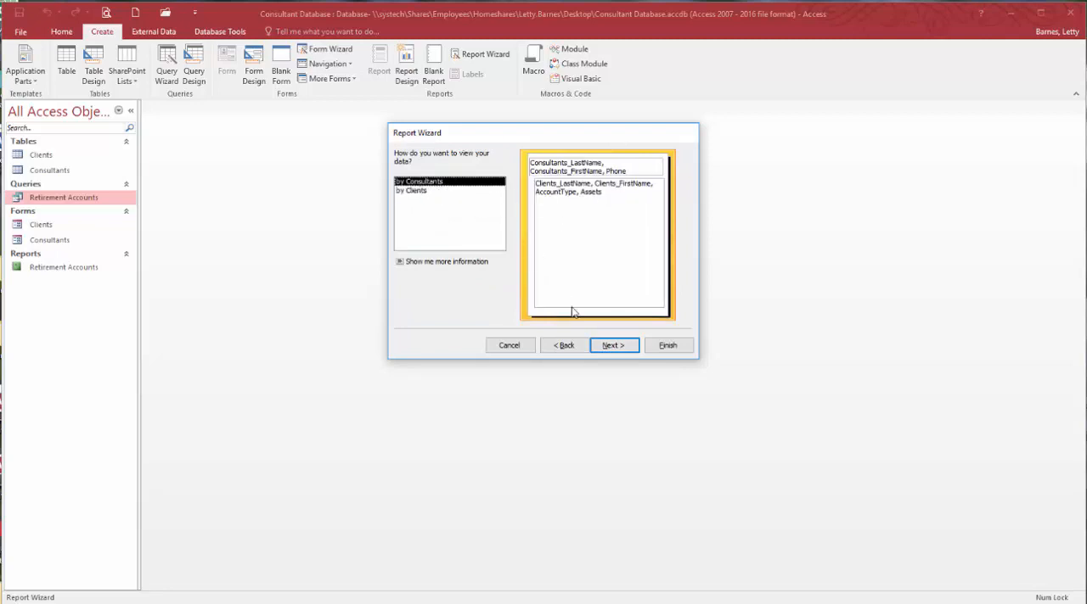
click(617, 348)
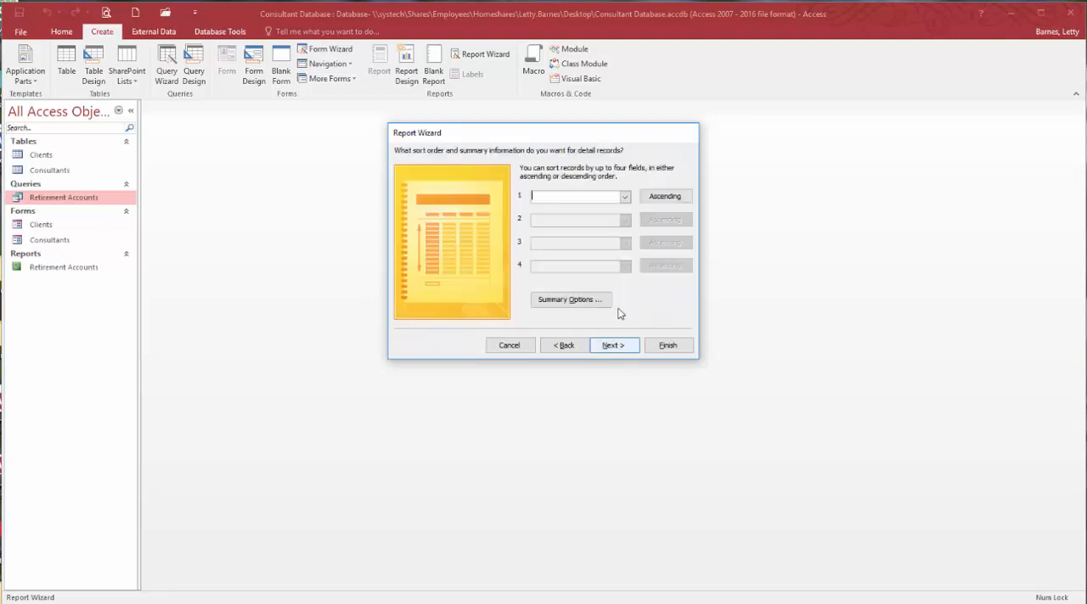
click(625, 197)
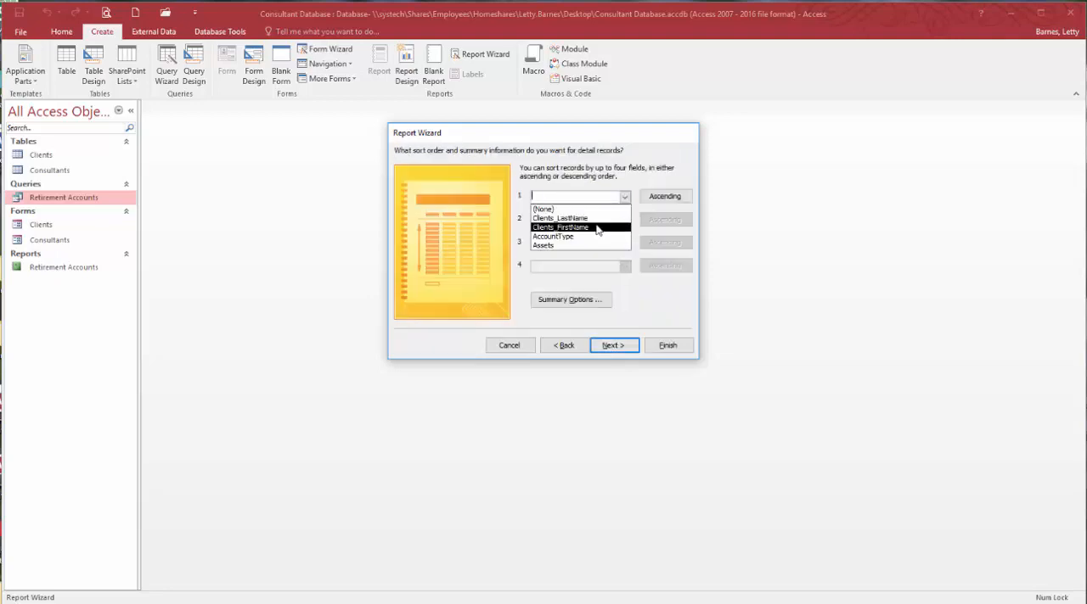
click(595, 220)
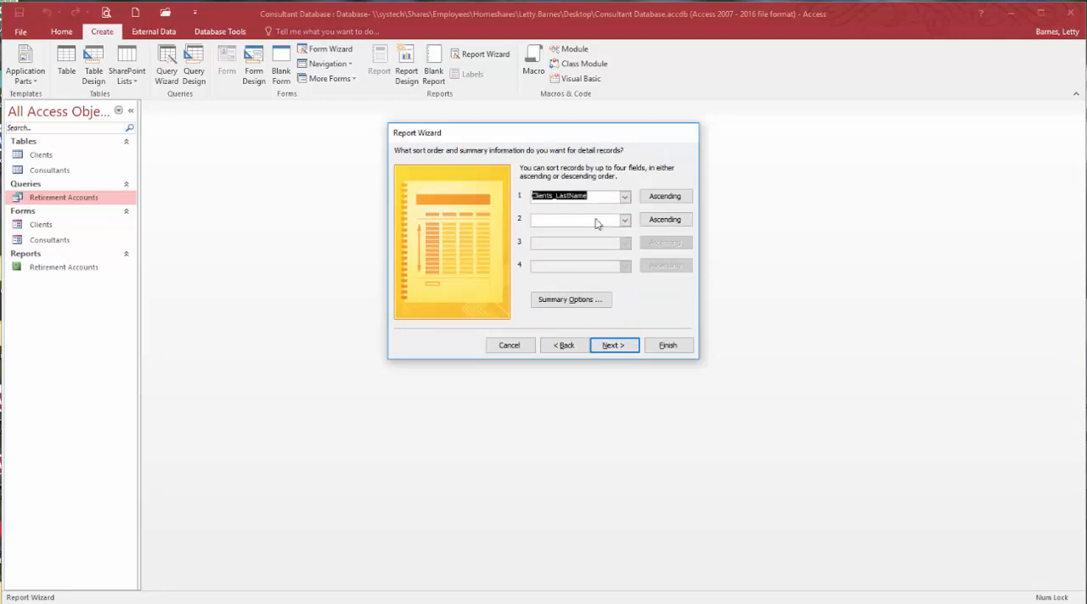
click(618, 346)
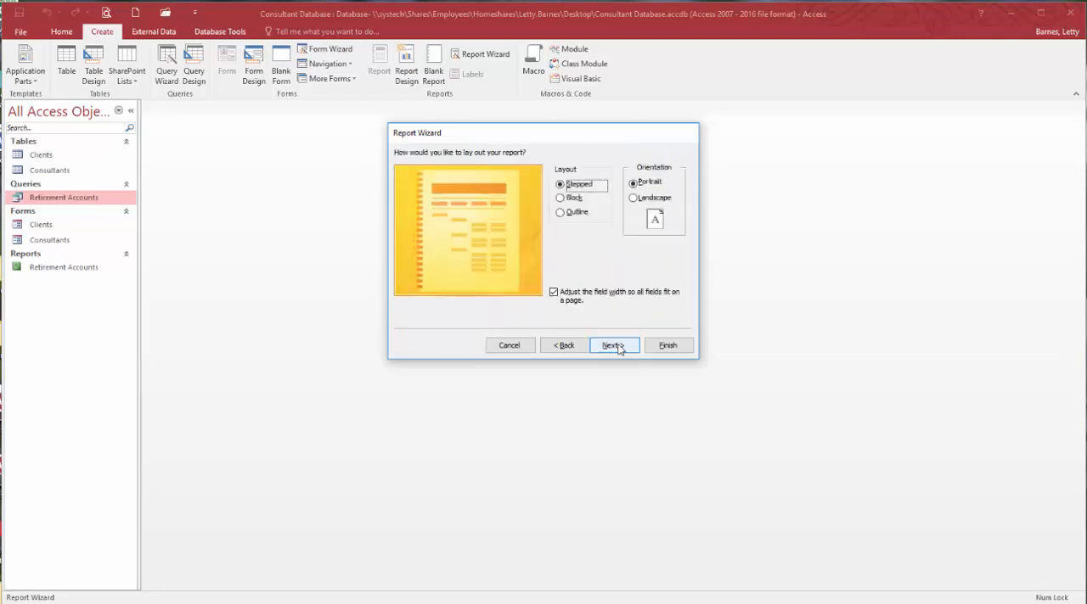
- Keep the Stepped layout in Portrait orientation, title the report Clients by Consultant, and generate it
click(616, 348)
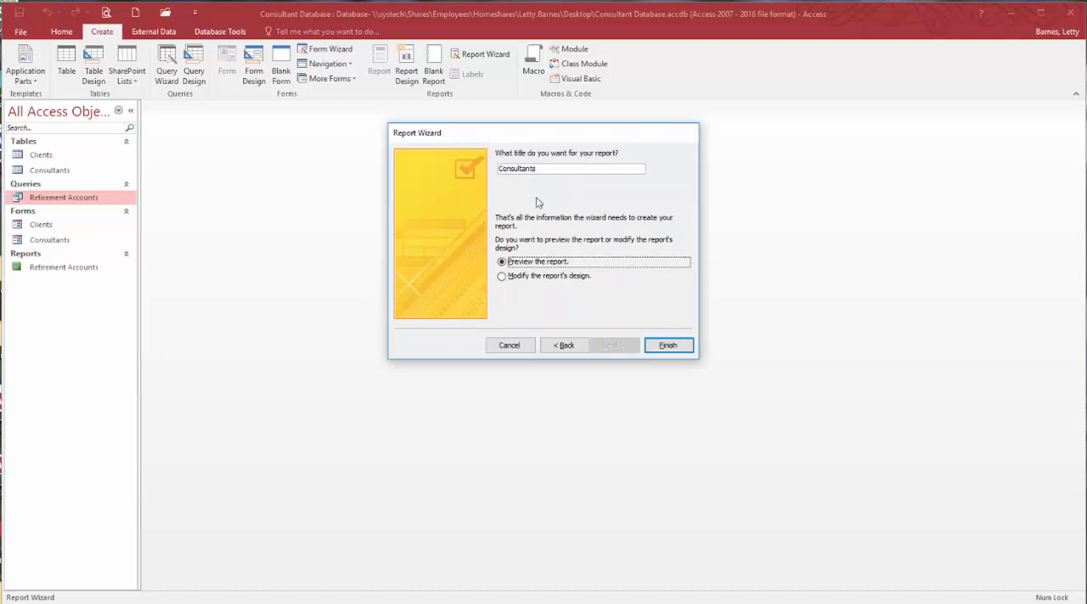
click(543, 169)
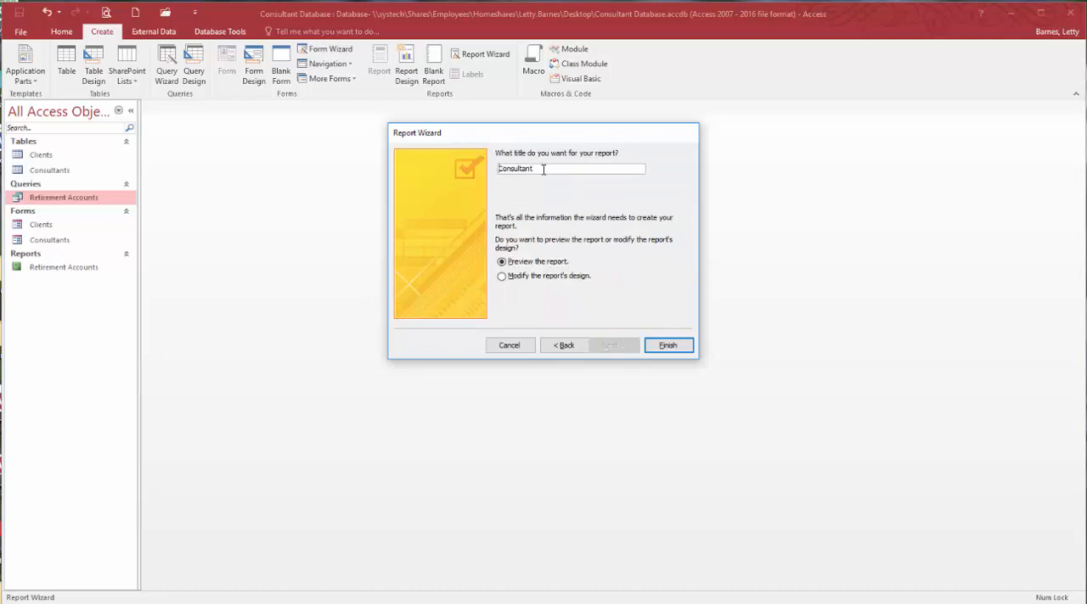
text(Clients by)
click(667, 345)
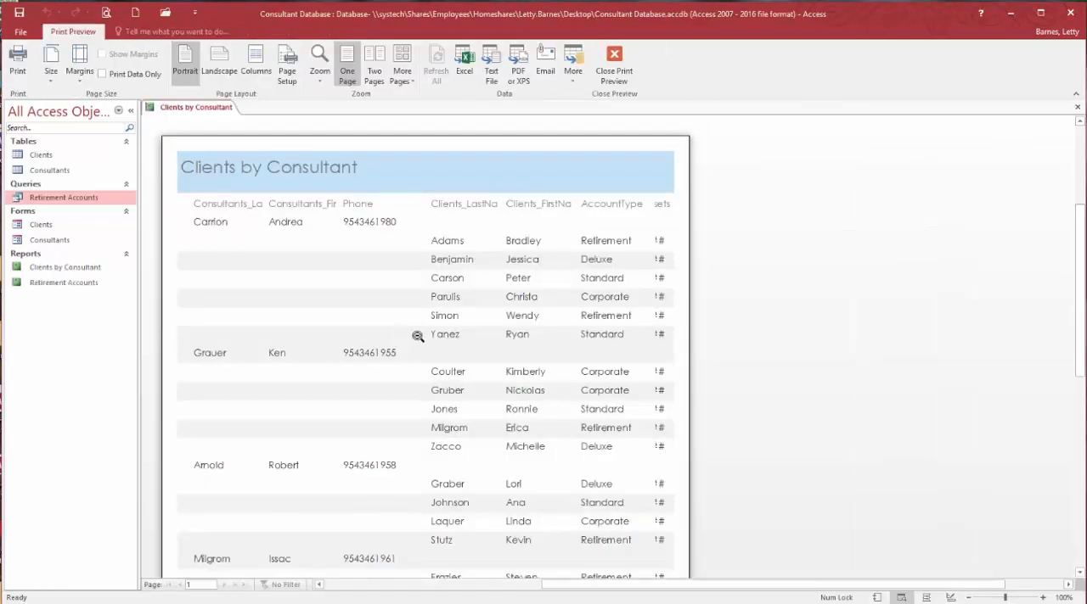
- In Layout view, shift the Clients_LastName and Clients_FirstName data columns leftward, closer to the consultants' phone numbers
click(926, 597)
click(408, 222)
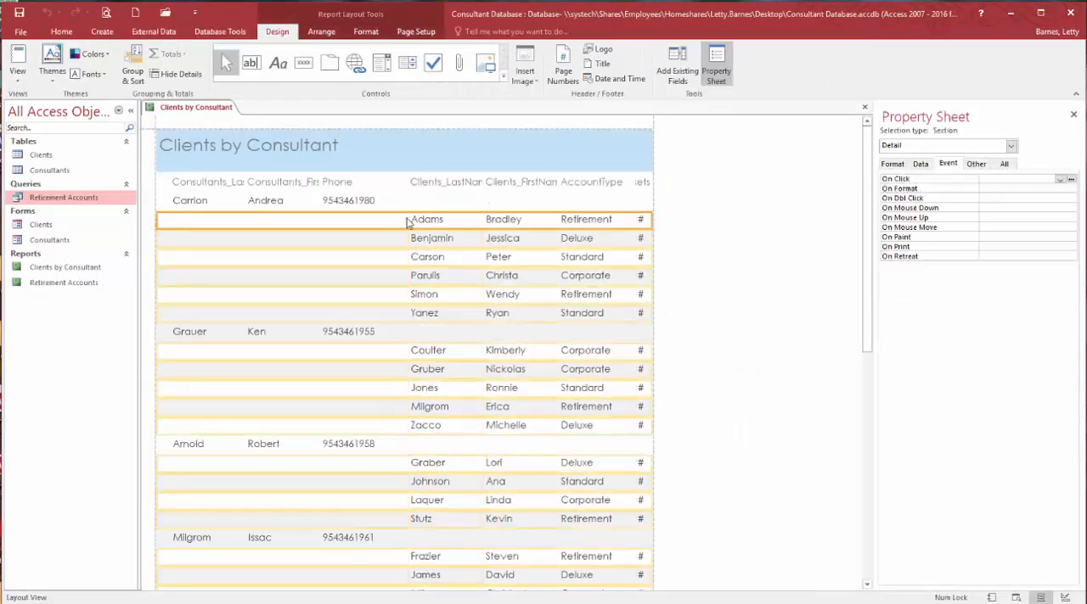
click(414, 220)
drag(408, 219, 386, 219)
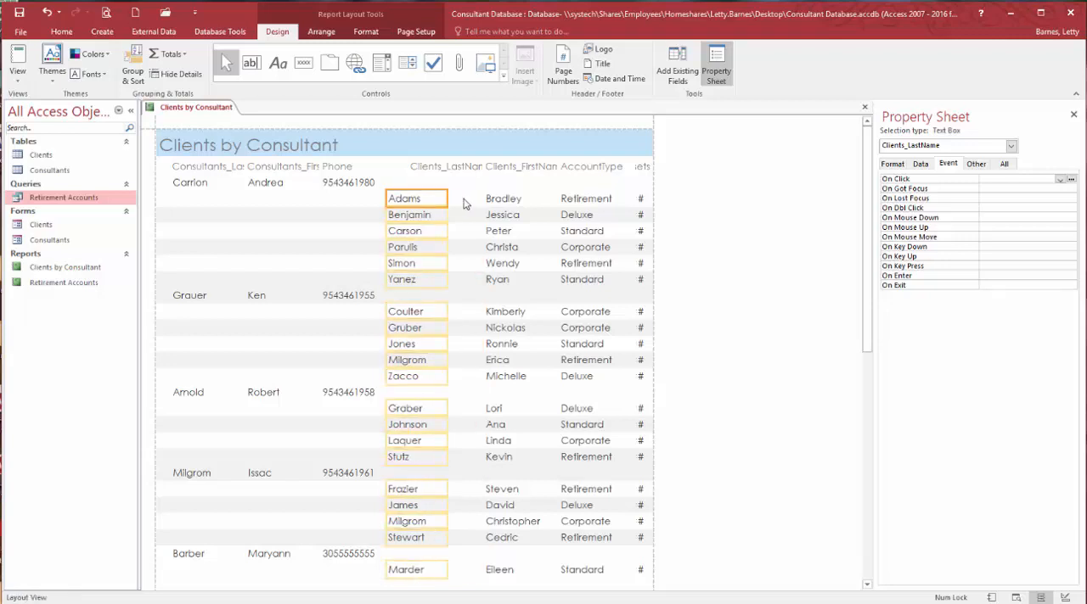
click(488, 199)
drag(481, 199, 455, 199)
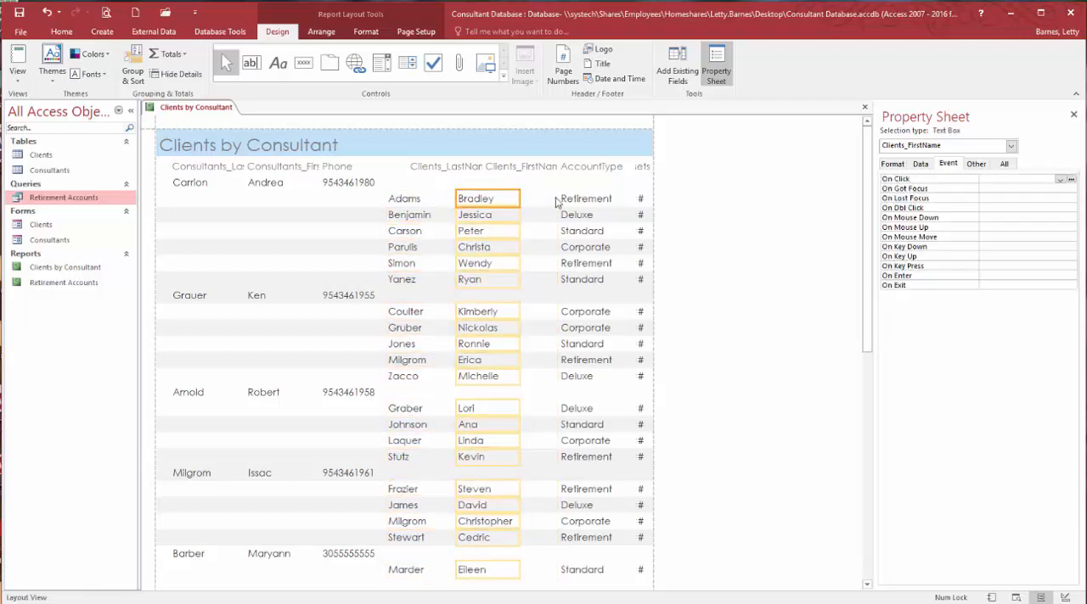
- Extend the AccountType data column leftward, and widen the Assets data column into the freed space to fit the full amounts
click(559, 198)
drag(558, 198, 507, 197)
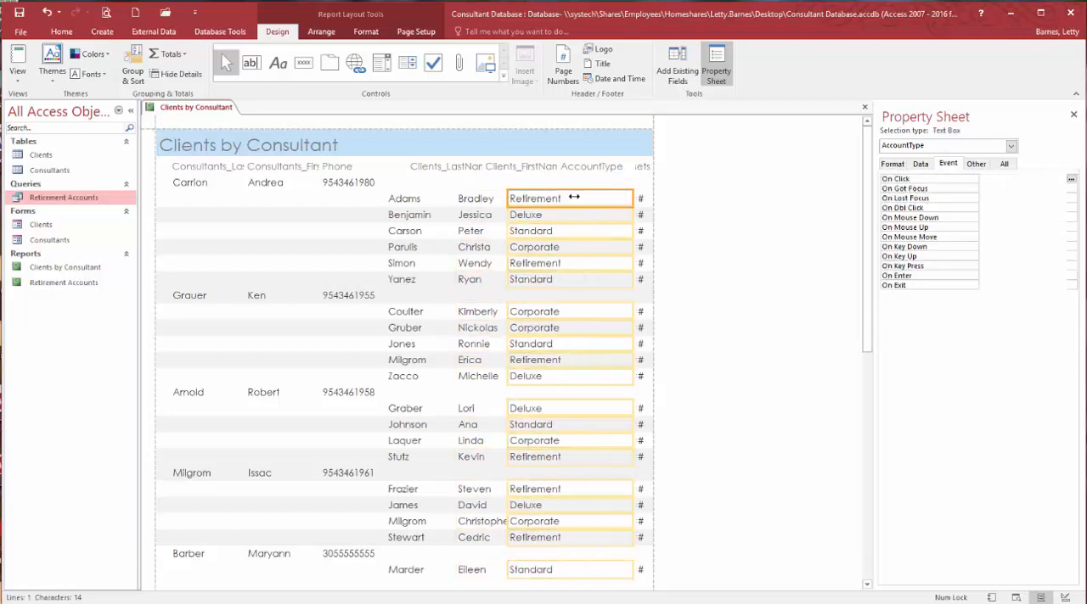
click(632, 199)
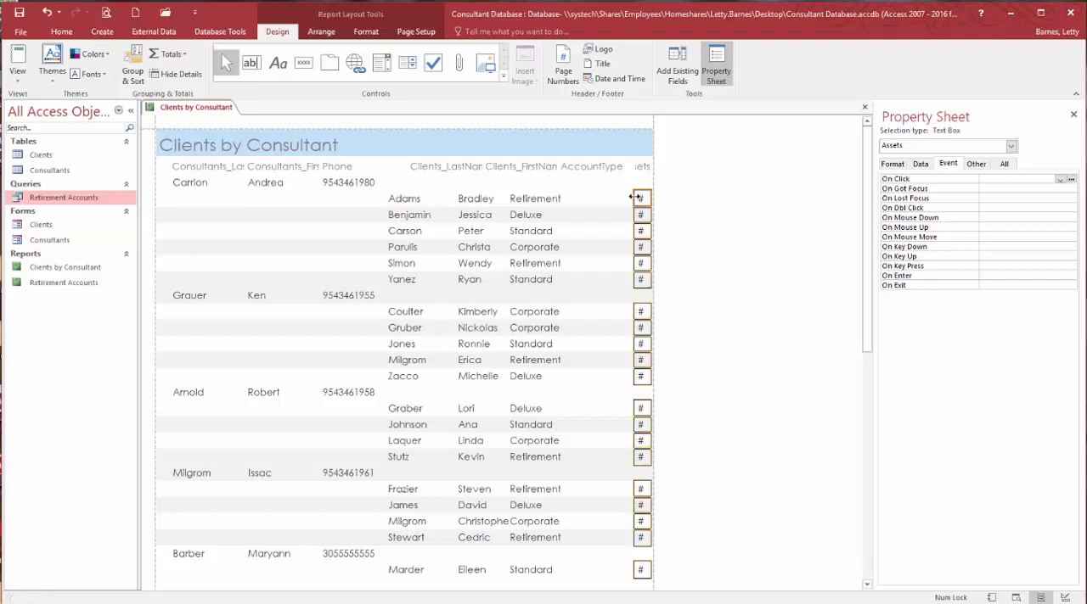
drag(632, 198, 576, 199)
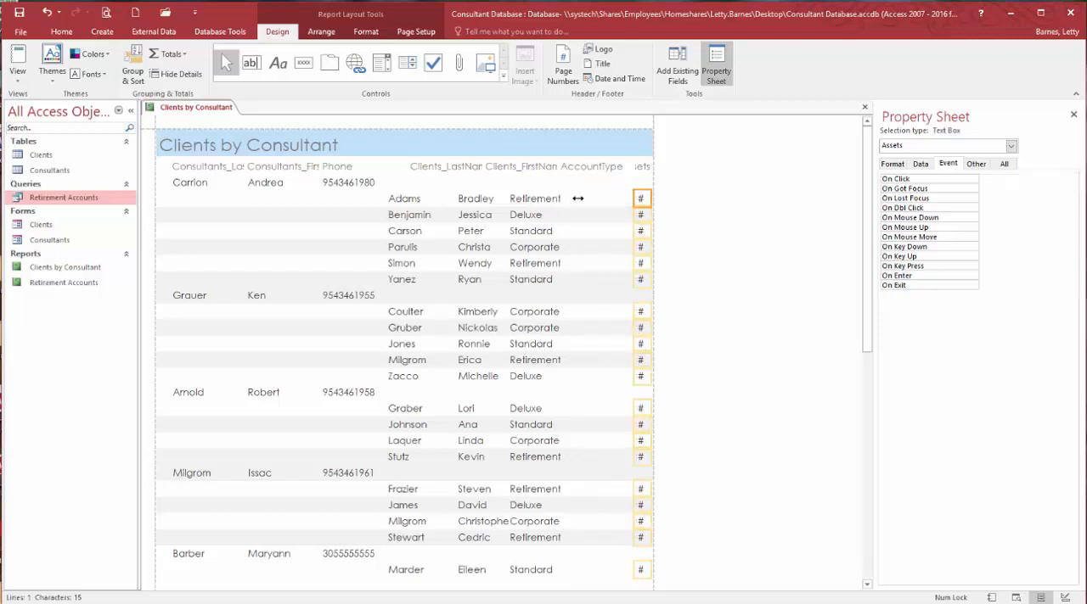
- Delete the Assets, AccountType, Clients_FirstName and Clients_LastName headings from the report
click(640, 167)
key(Delete)
click(564, 168)
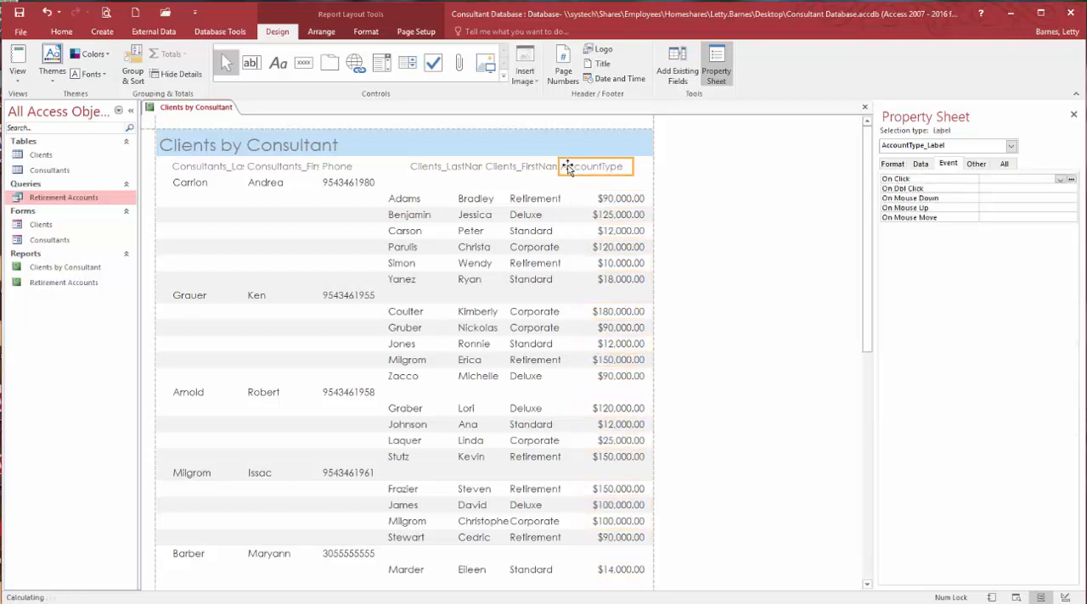
key(Delete)
click(506, 168)
key(Delete)
click(456, 176)
key(Delete)
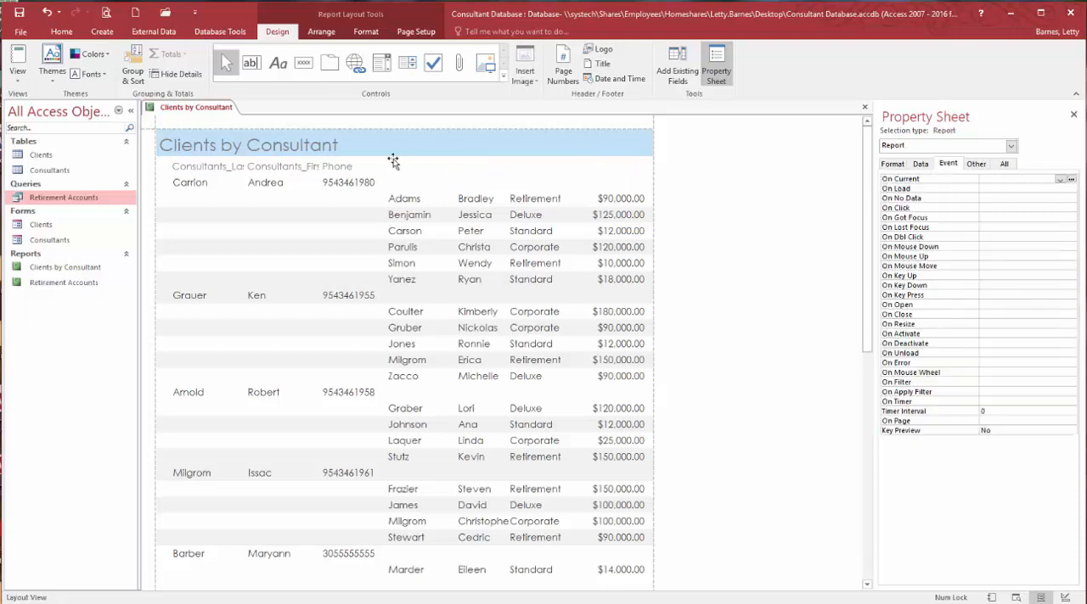
- Delete the Phone, Consultants_FirstName and Consultants_LastName headings from the report
click(333, 168)
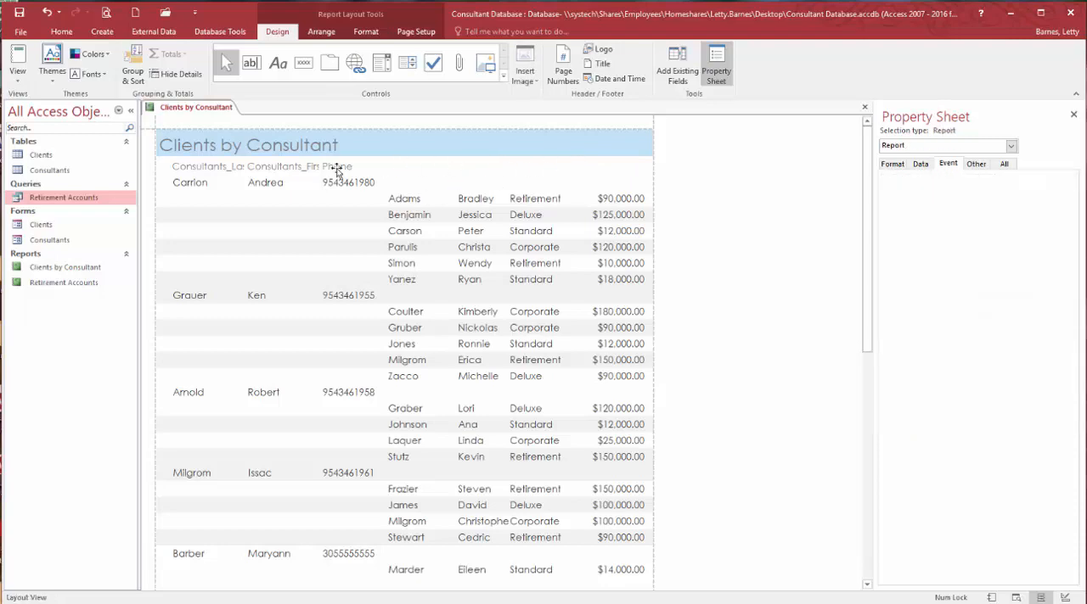
key(Delete)
click(289, 167)
key(Delete)
click(225, 166)
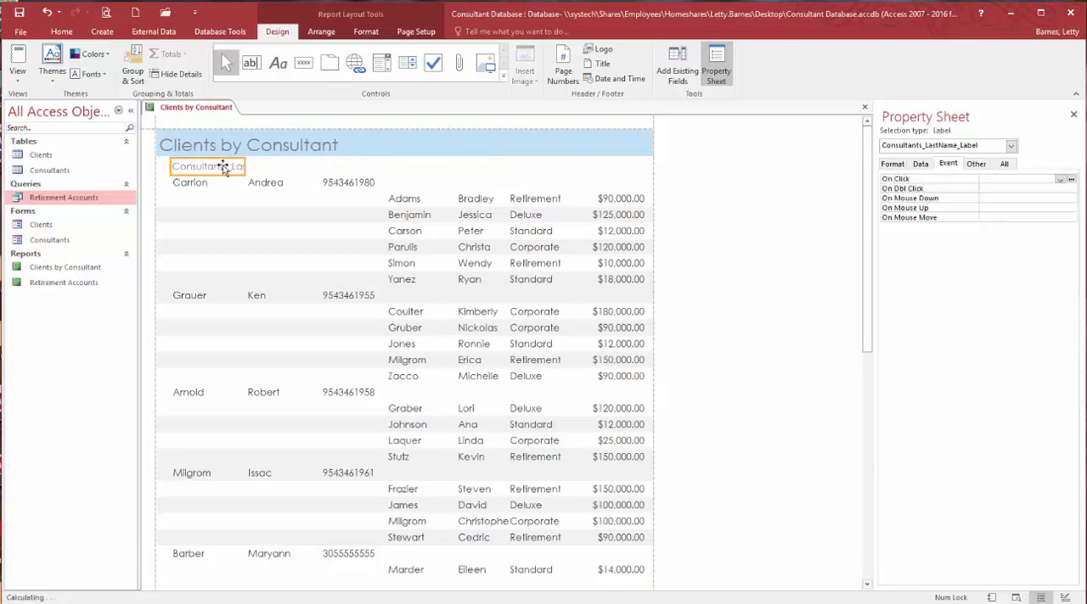
key(Delete)
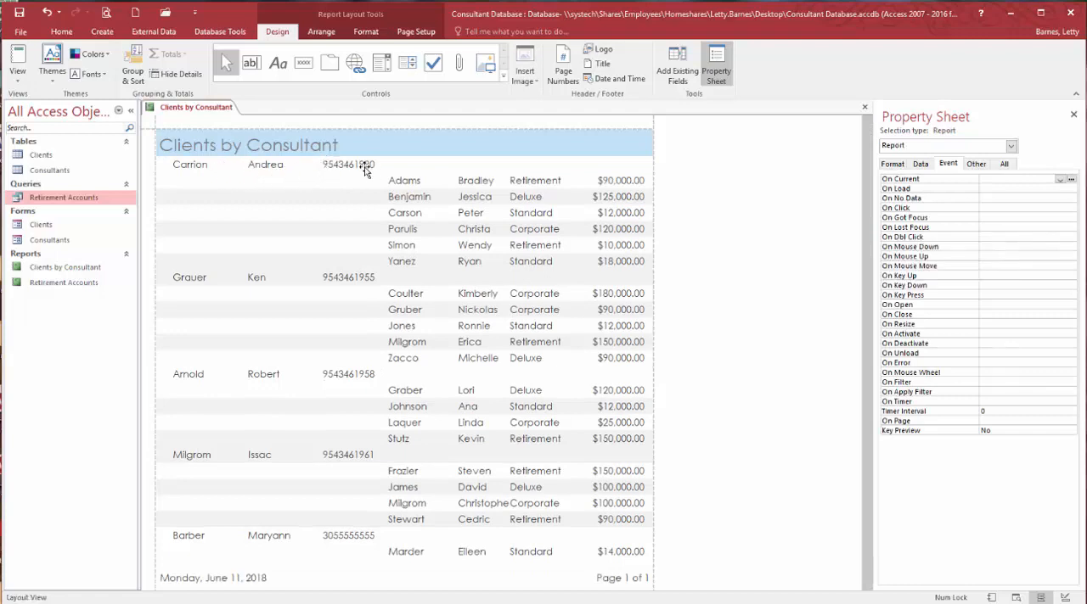
- In Design view, apply the Phone Number input mask to the consultants' Phone field and display the report in Report view
click(345, 169)
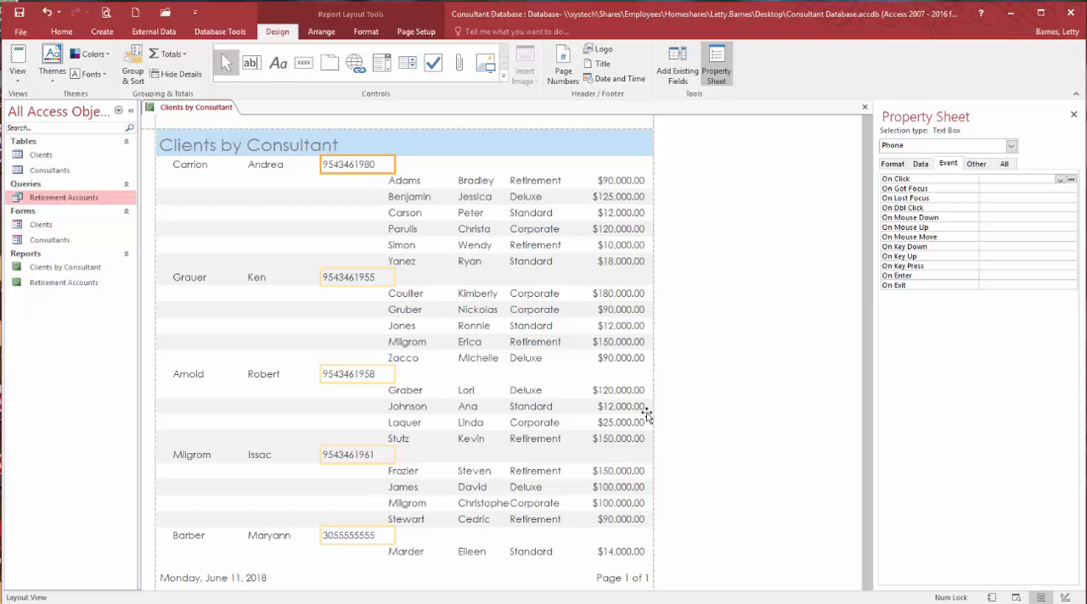
click(1064, 598)
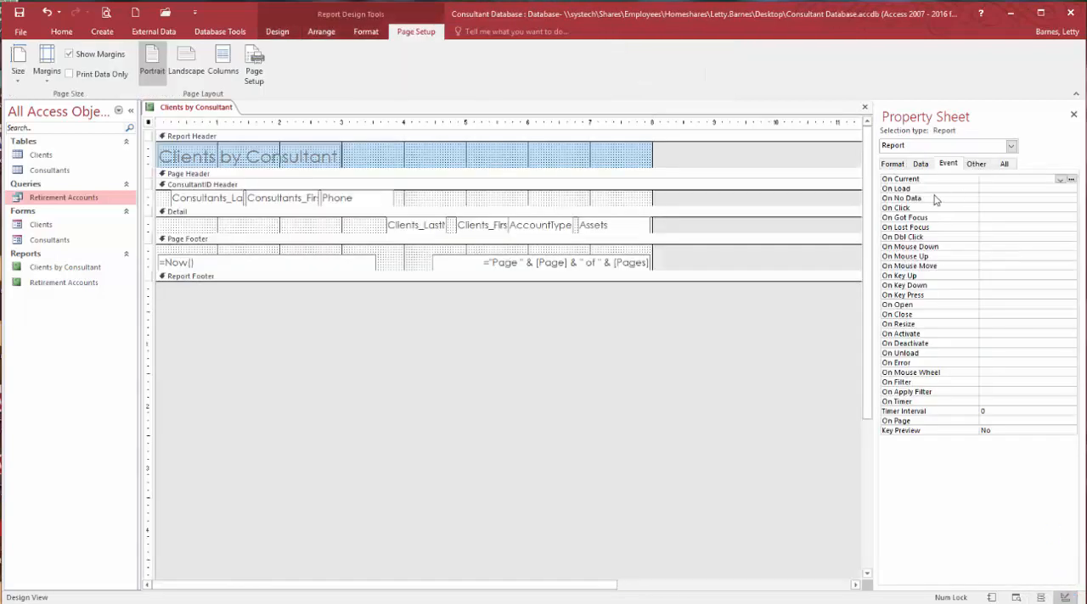
click(352, 202)
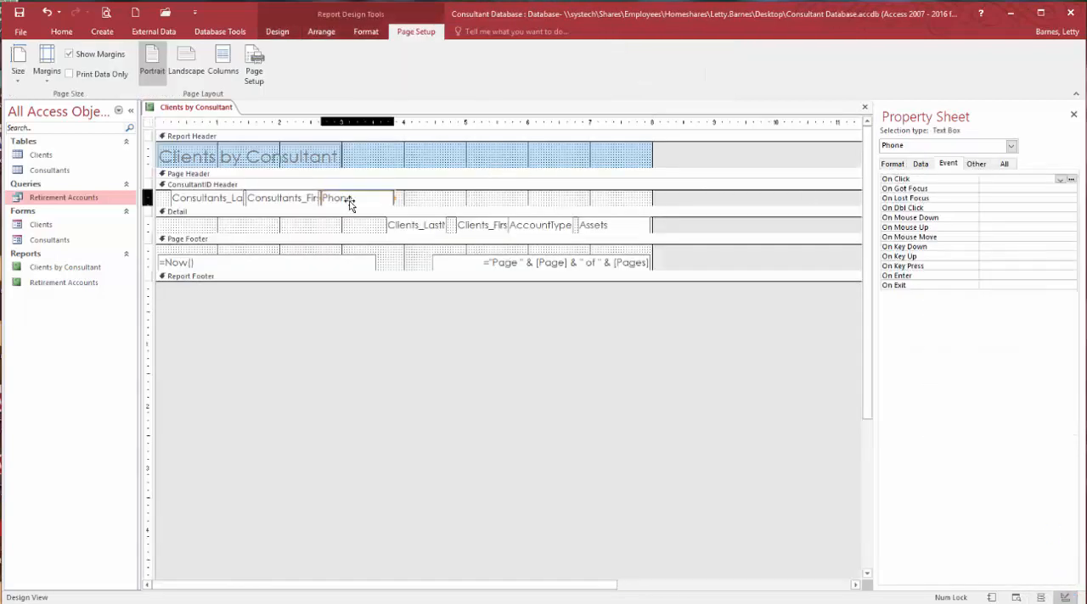
click(925, 169)
click(1002, 208)
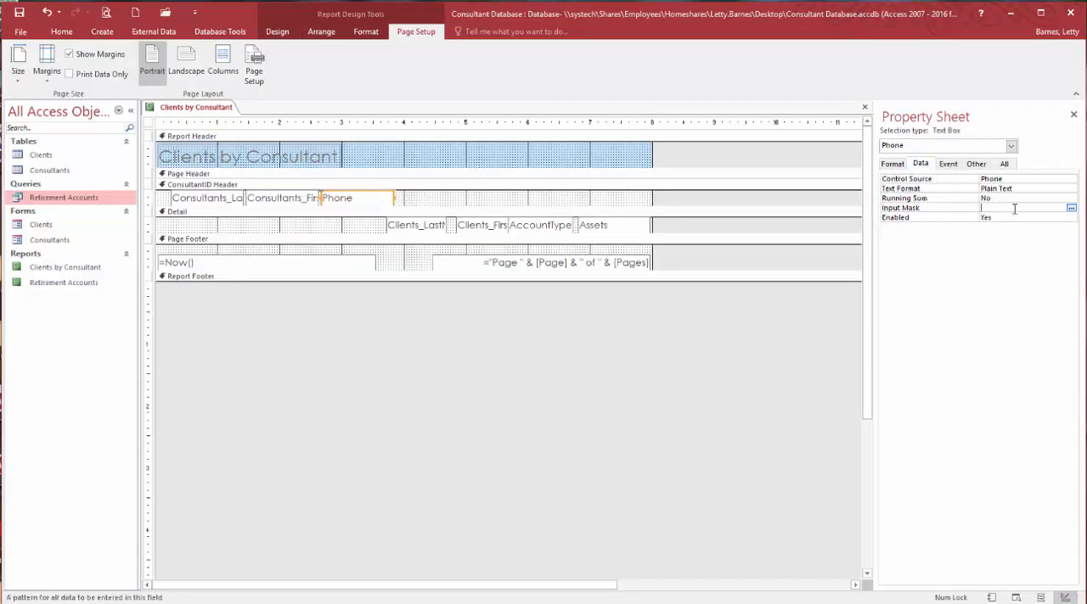
click(1071, 208)
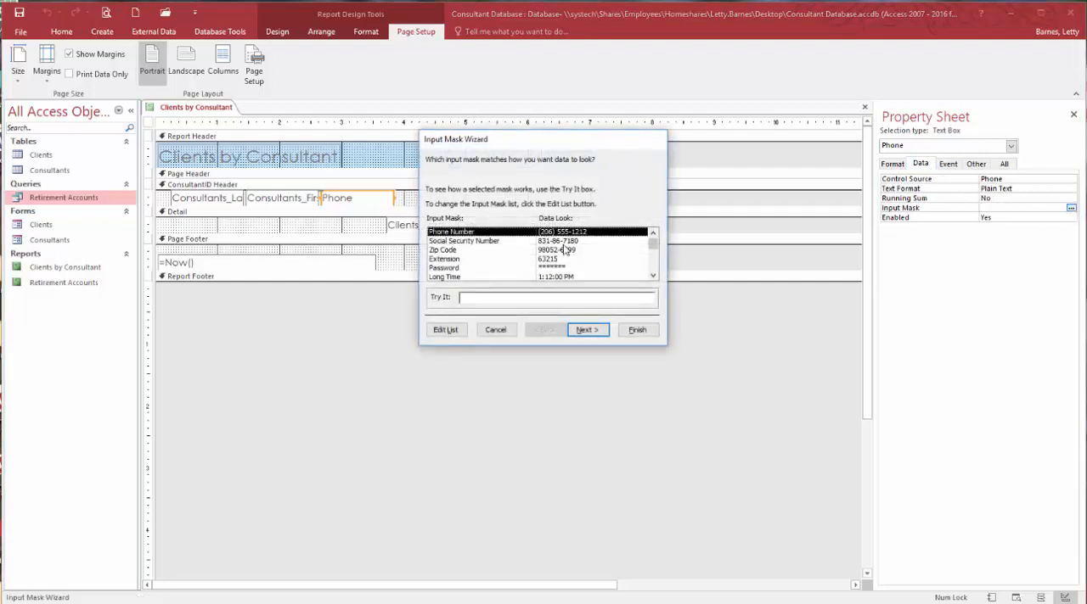
click(587, 330)
click(636, 330)
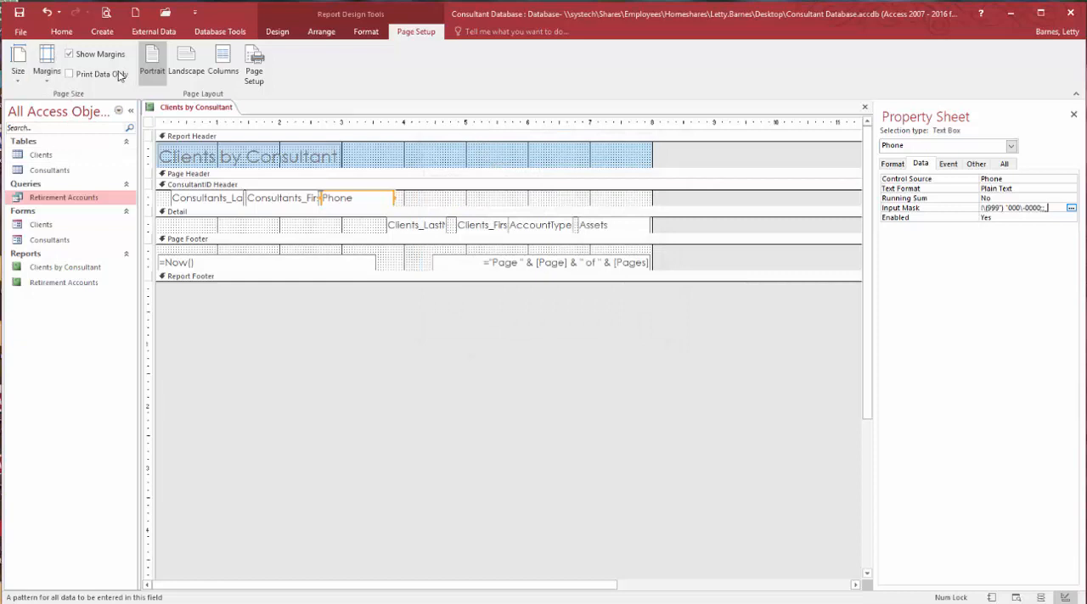
click(58, 34)
click(17, 58)
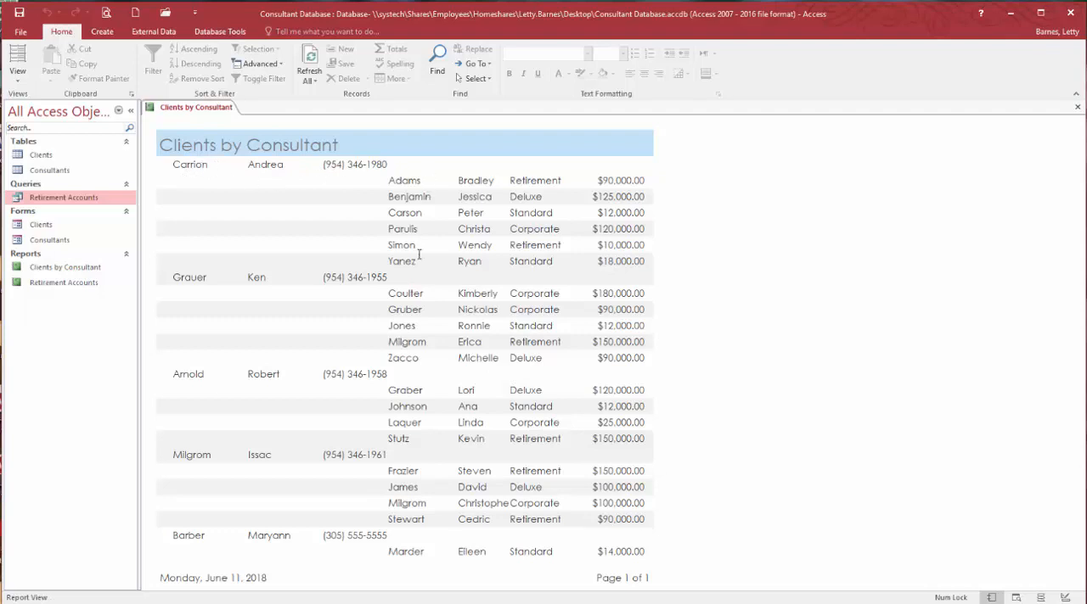
- In Layout view, add a Sum total for the Assets column
click(1040, 598)
click(621, 263)
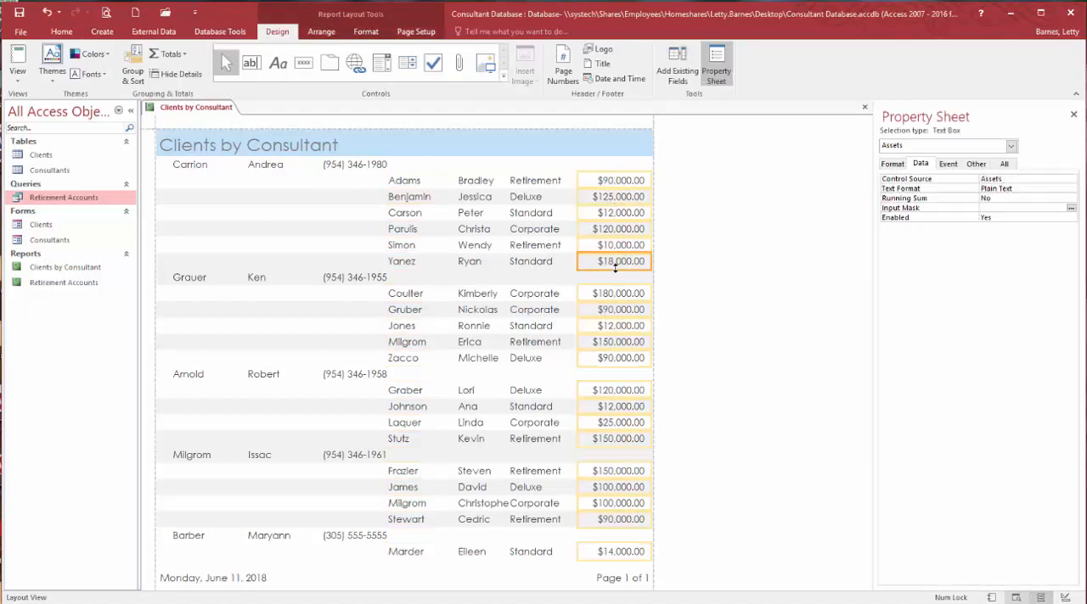
click(174, 56)
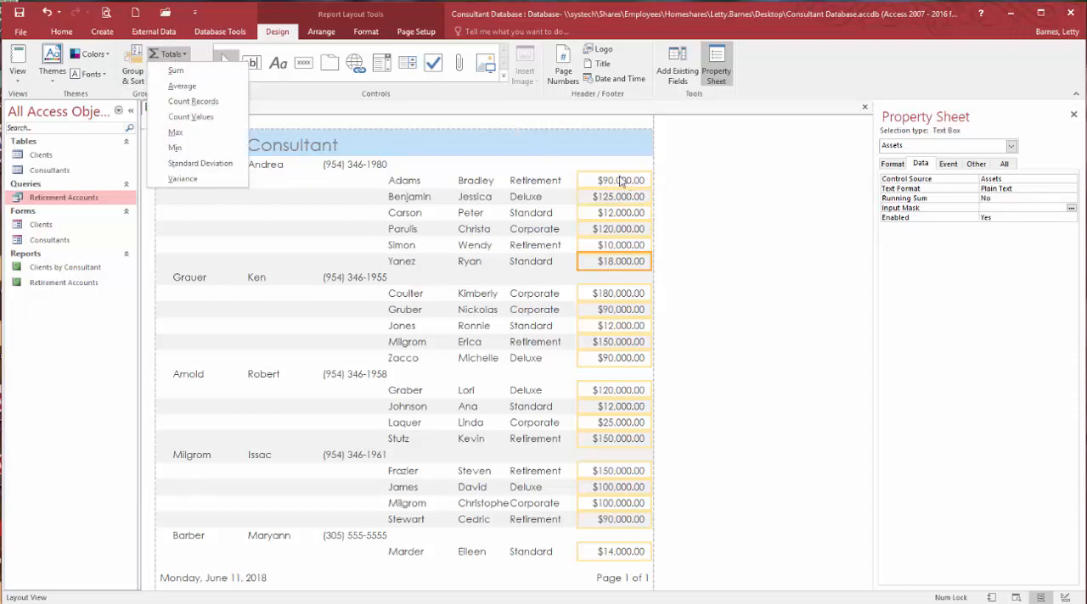
click(177, 71)
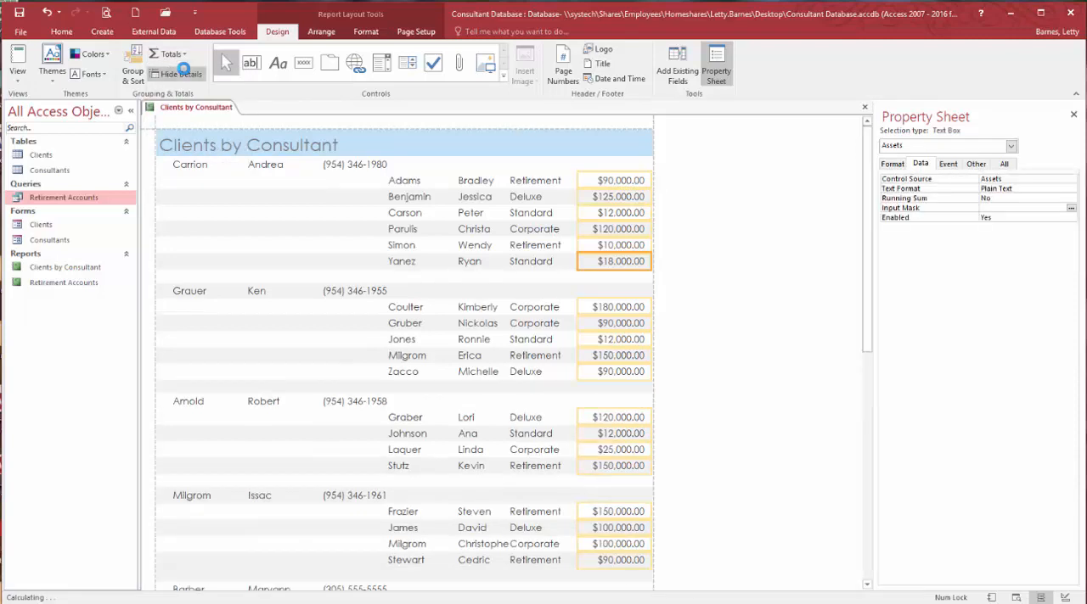
- Add a Count Records total for the Clients_LastName column
click(403, 261)
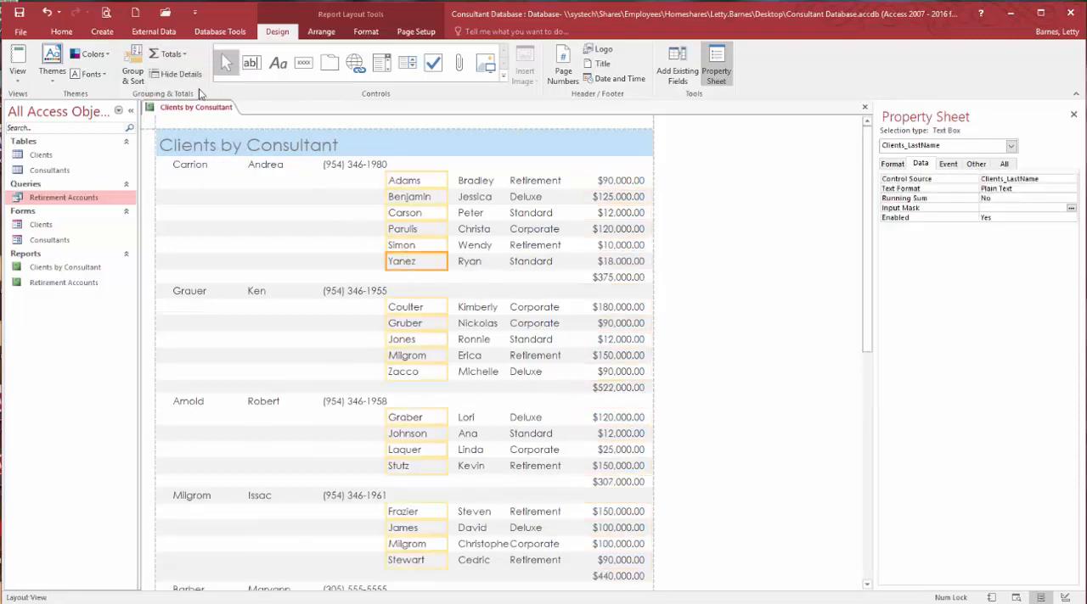
click(172, 56)
click(175, 101)
- Make each consultant's Assets subtotal bold and underlined
click(628, 278)
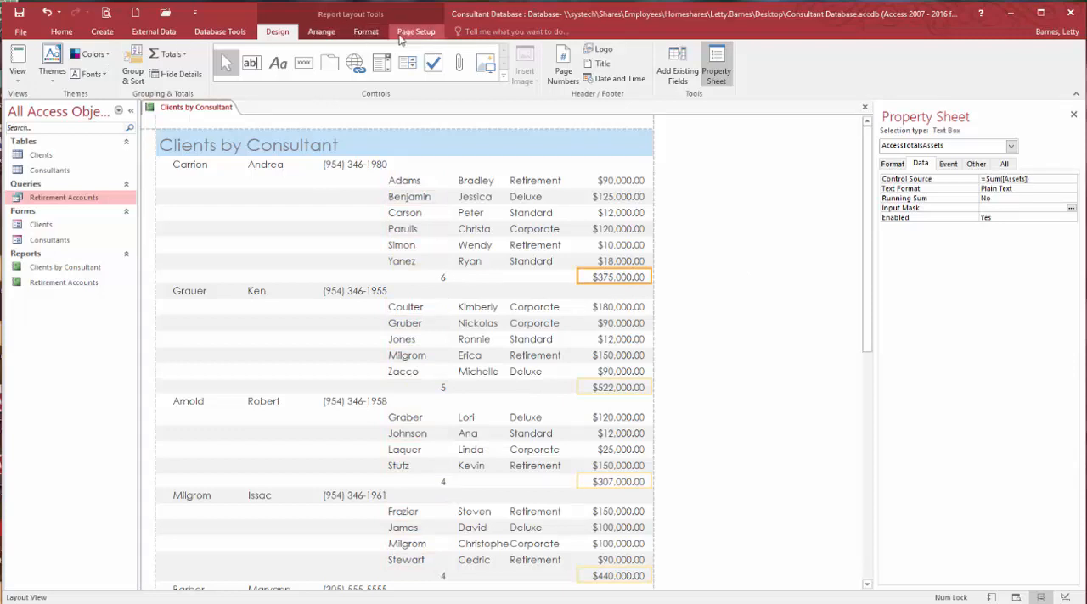
click(366, 32)
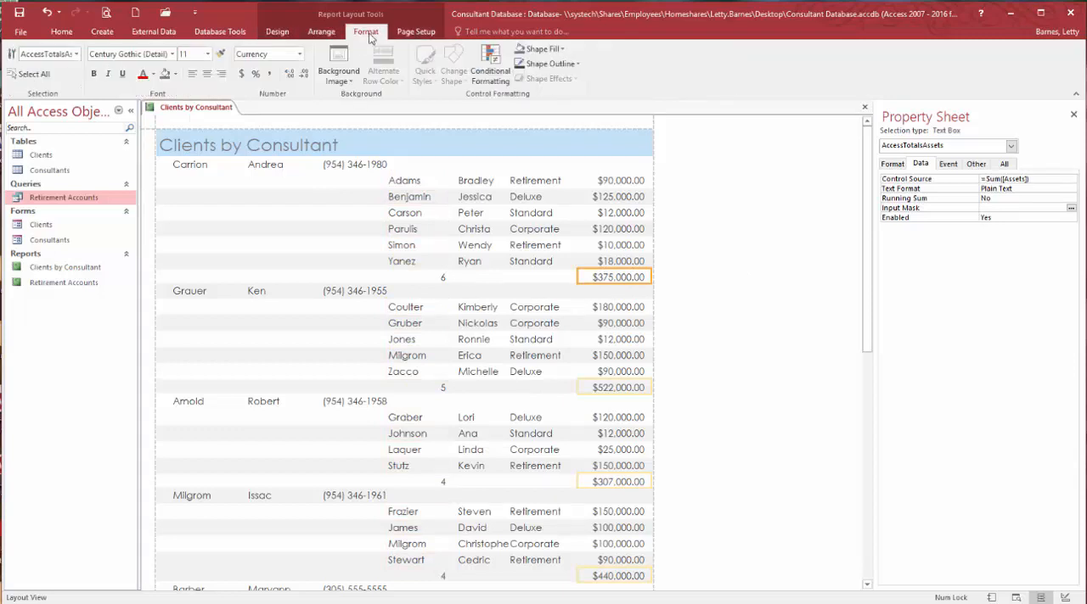
click(93, 74)
click(122, 73)
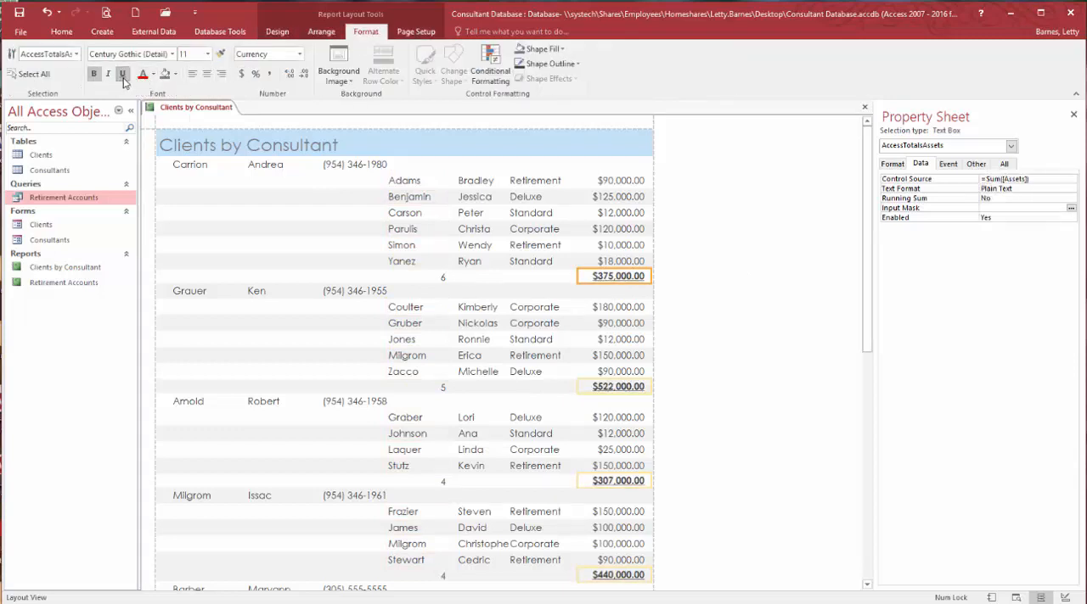
- Format the Assets grand total at the report's end as bold, underlined and size 14, and widen it leftward to fit the full amount
scroll(637, 298, down, 2)
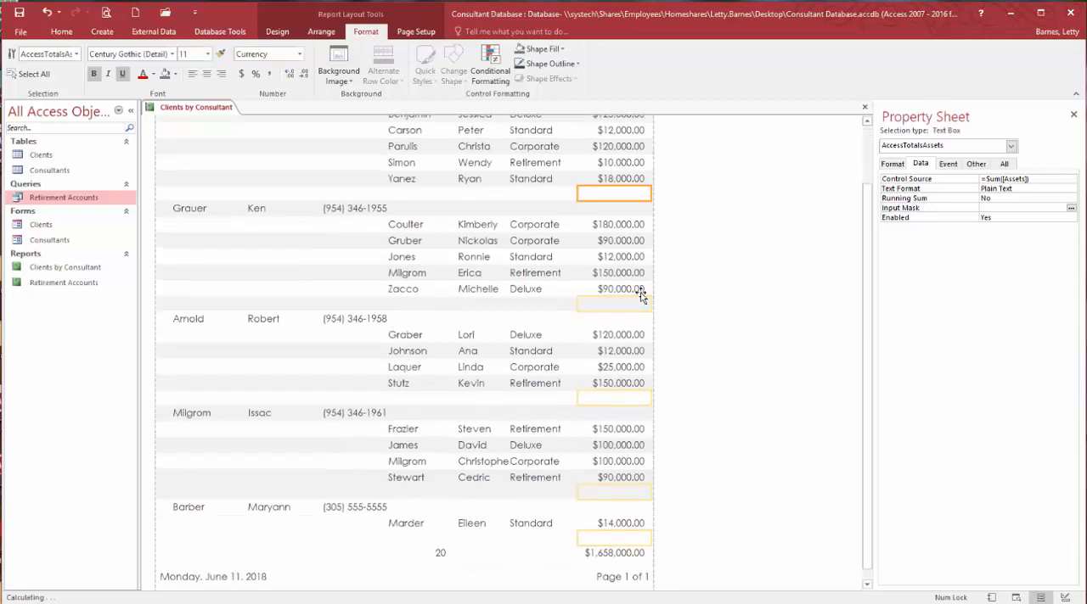
click(636, 553)
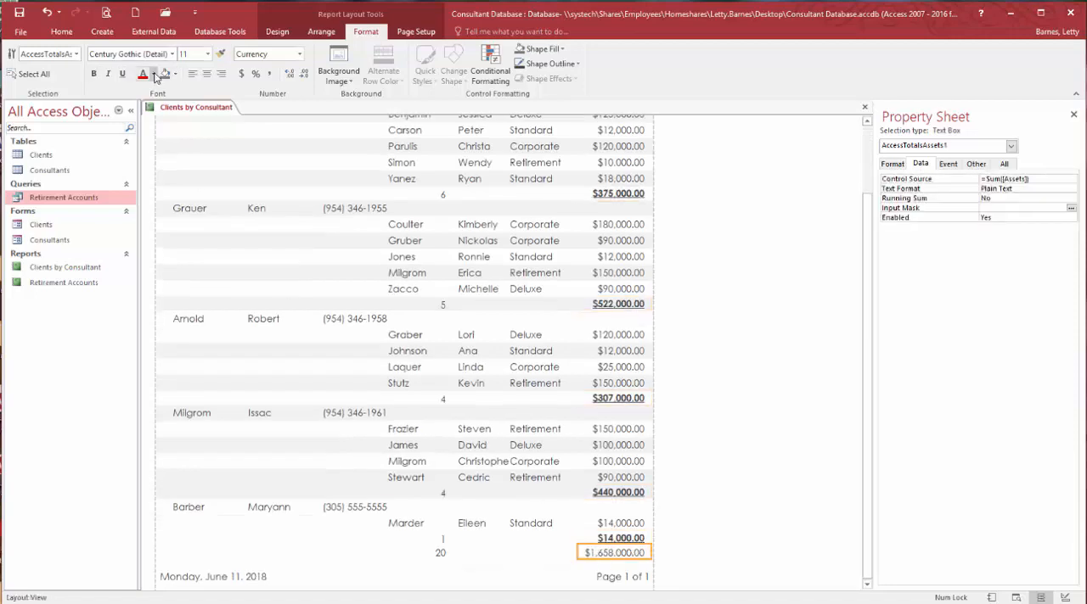
click(94, 74)
click(122, 74)
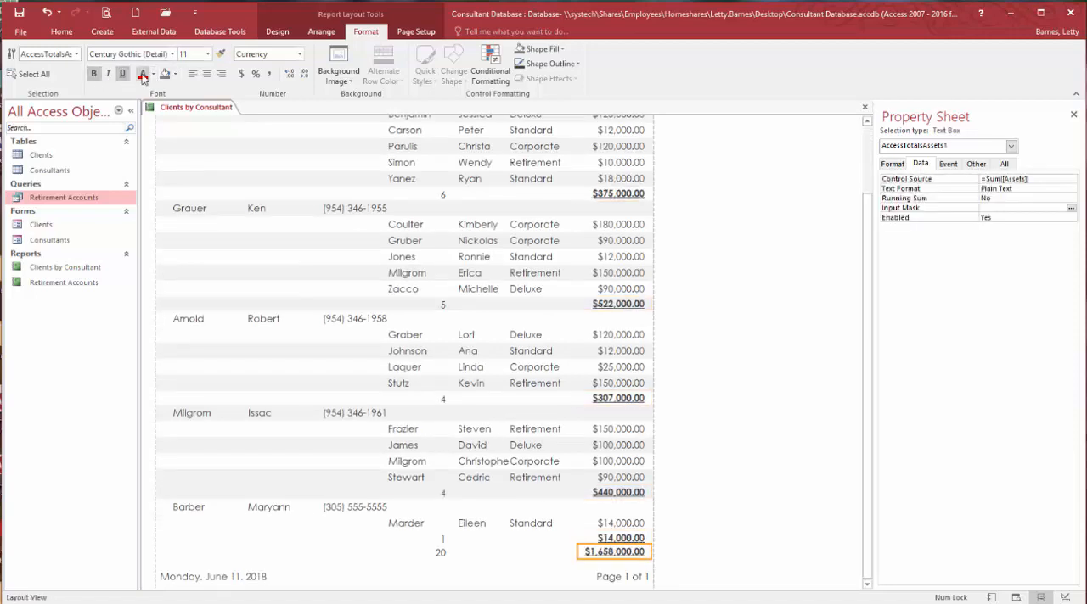
click(208, 55)
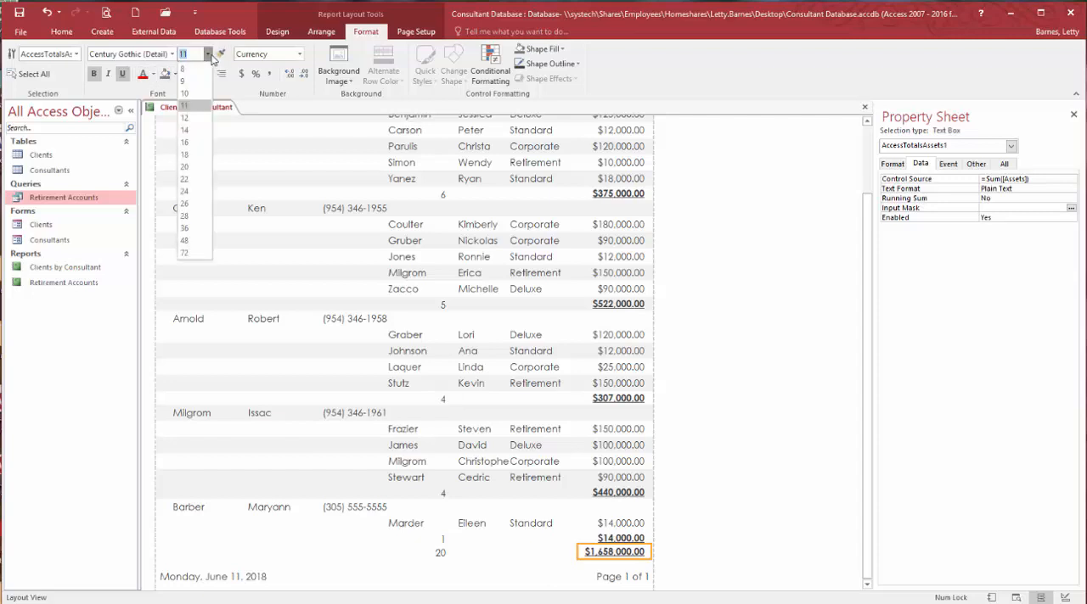
click(184, 130)
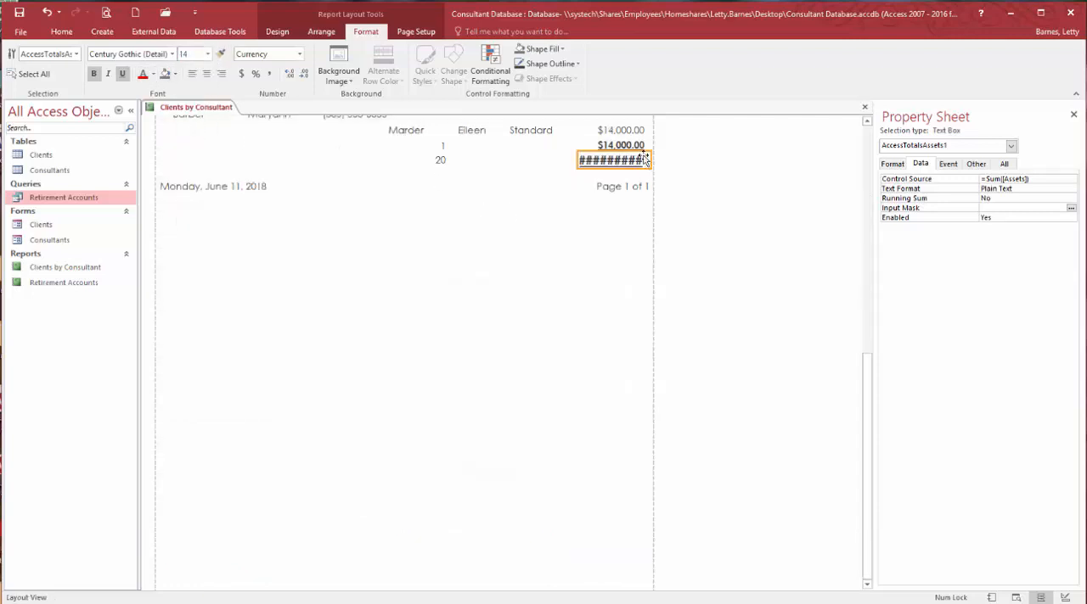
drag(577, 159, 536, 159)
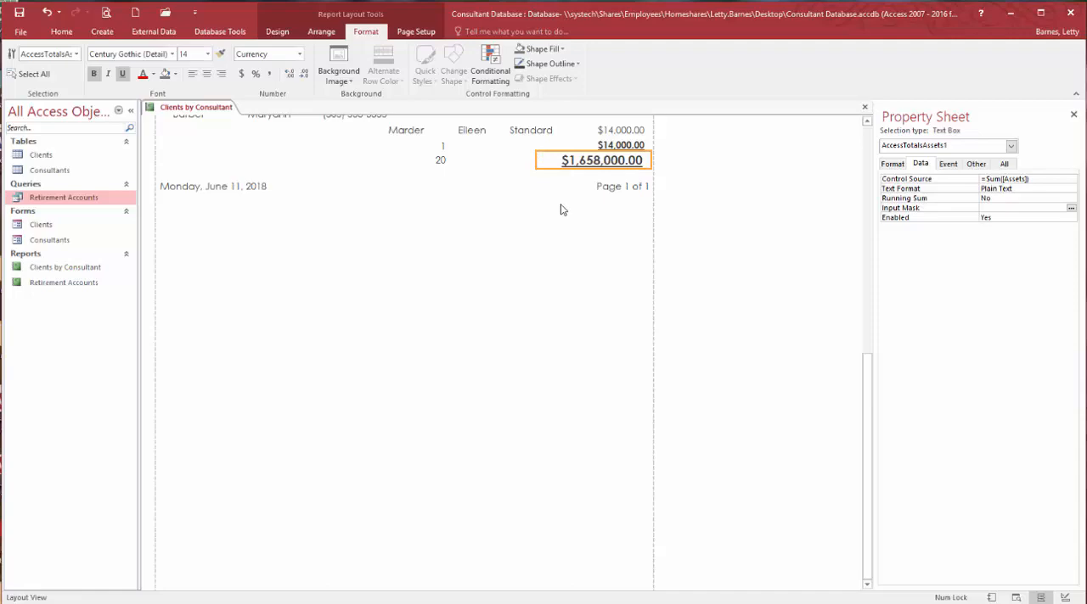
- Close the Clients by Consultant report and save its design changes
scroll(560, 207, up, 15)
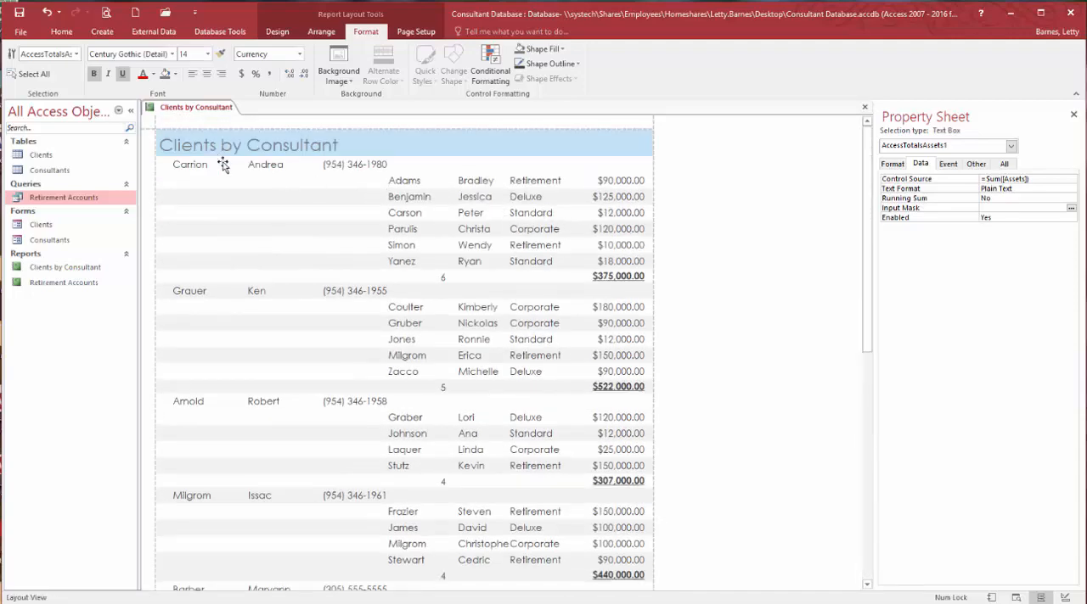
click(206, 168)
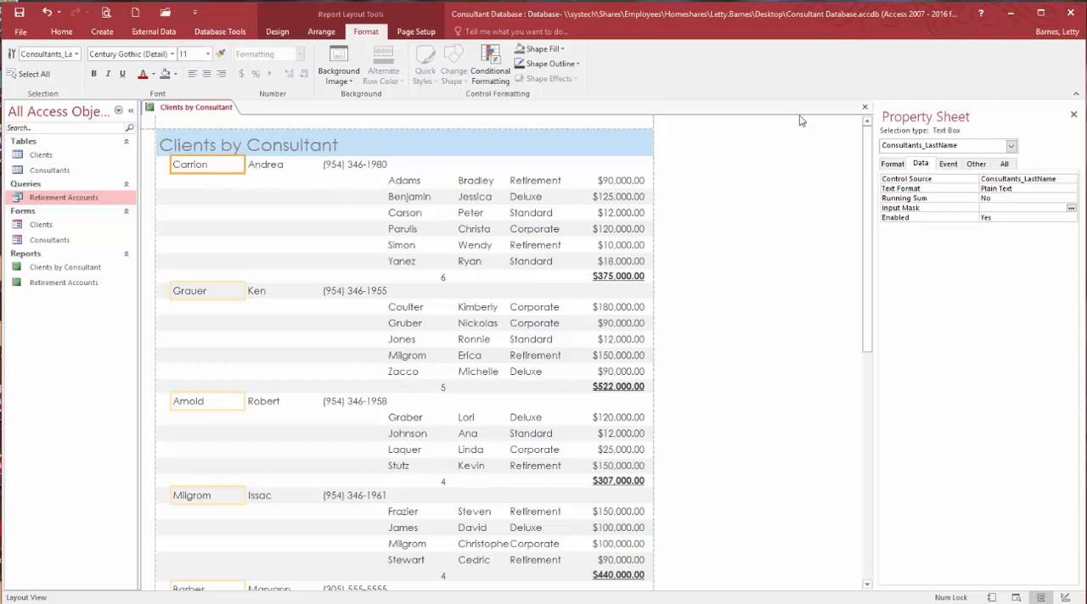
click(864, 107)
click(522, 365)
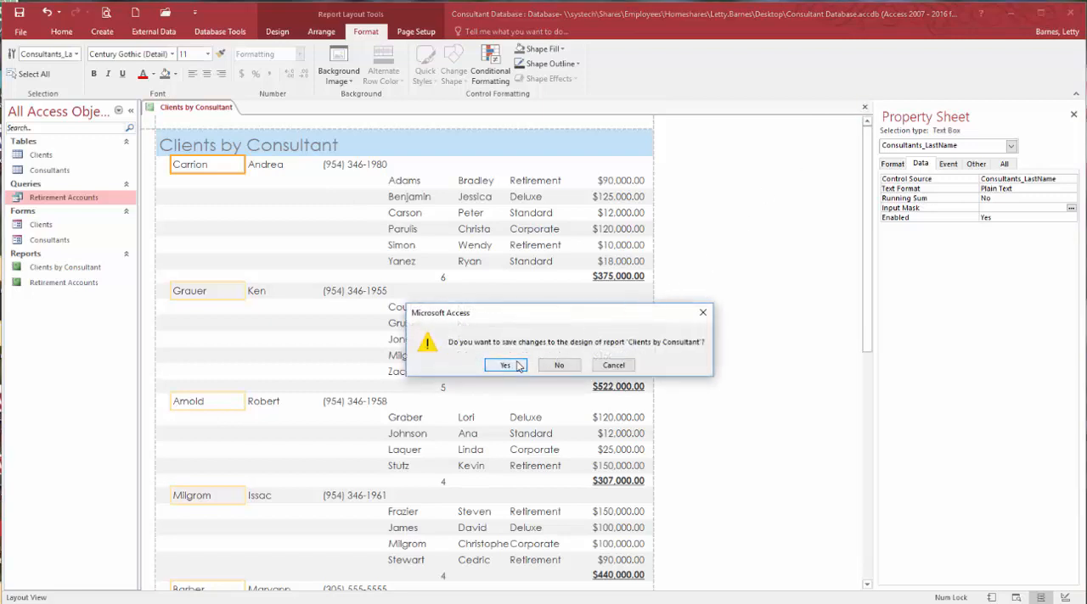